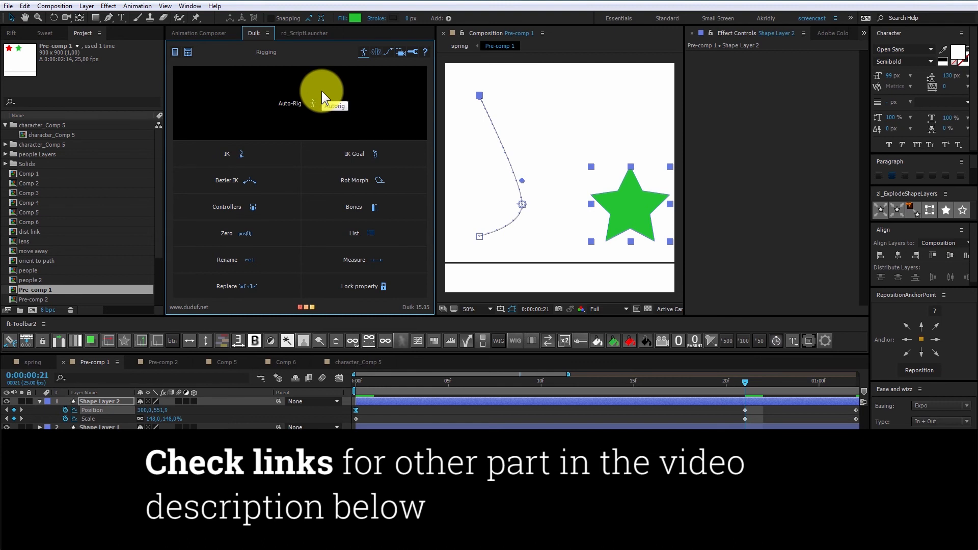
Open Duik's Animation tools
click(380, 53)
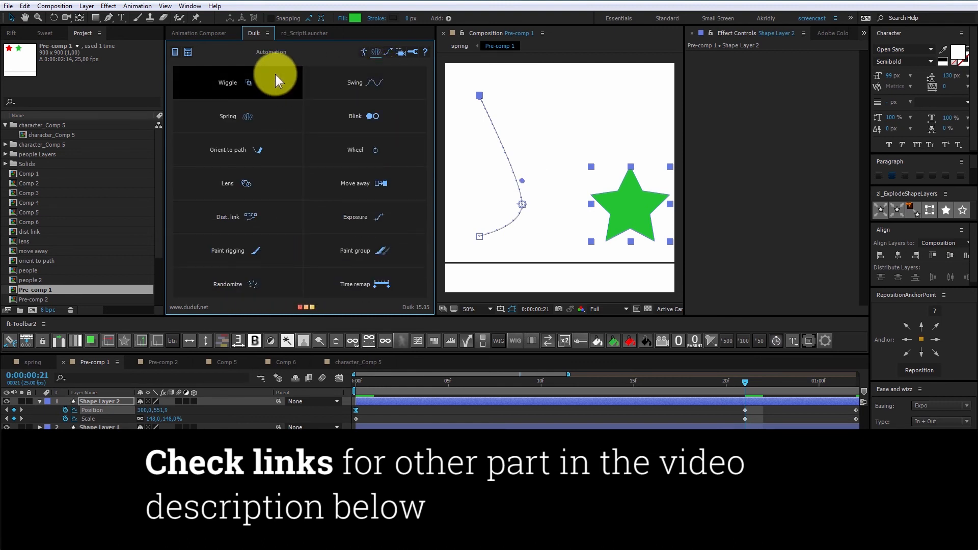
click(390, 53)
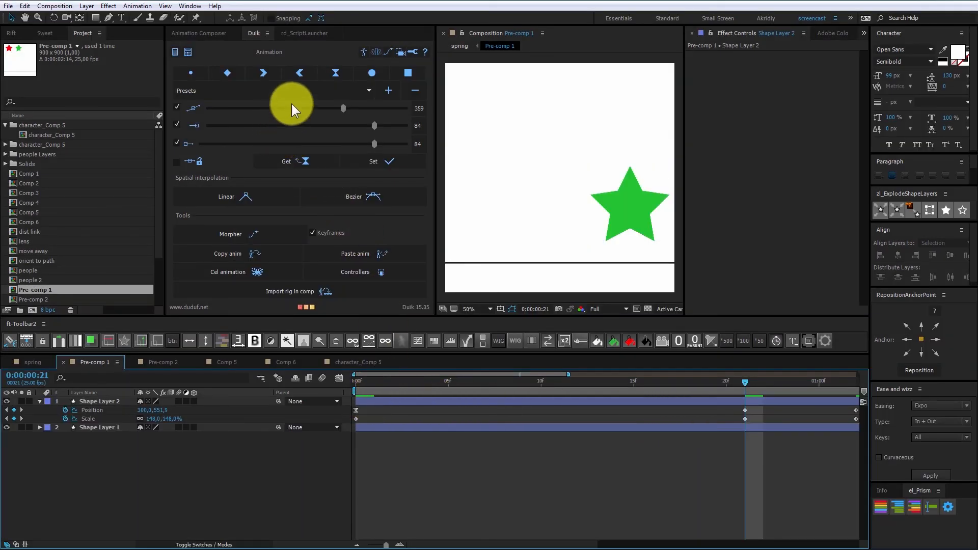
click(418, 401)
key(ctrl+d)
key(ctrl+d)
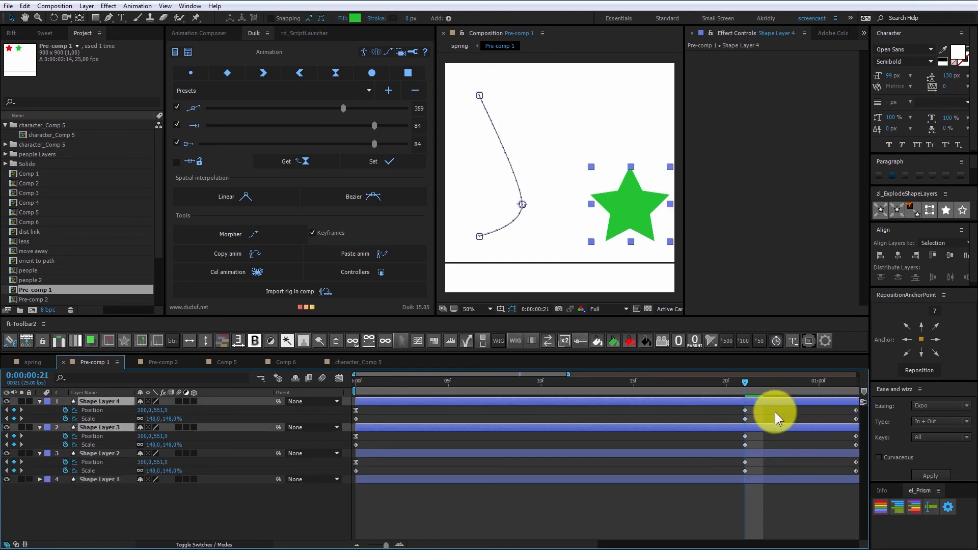
drag(775, 412, 341, 466)
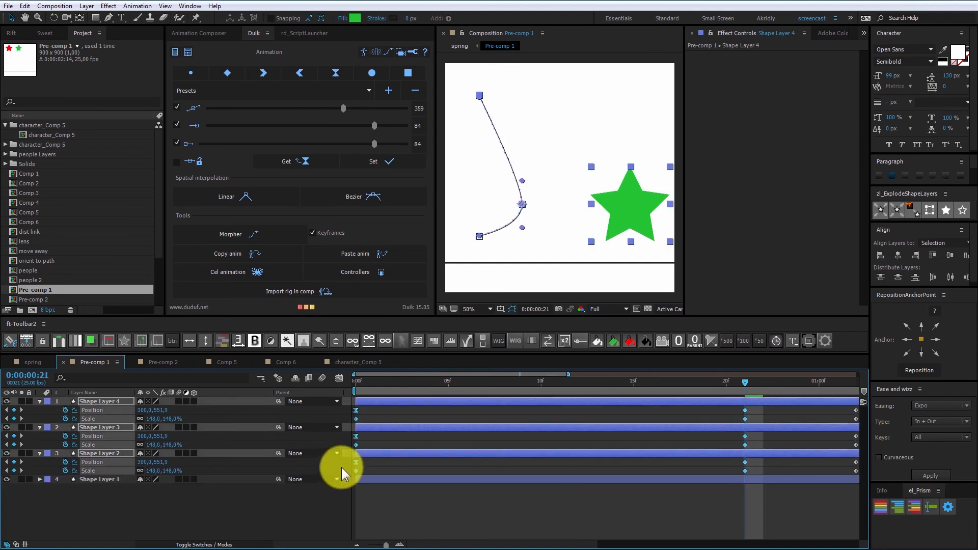
click(279, 73)
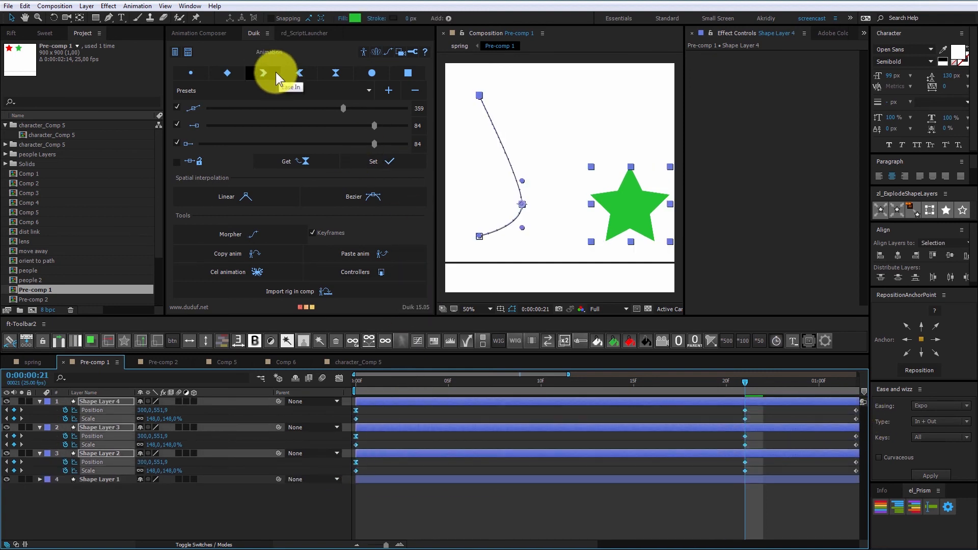
click(560, 453)
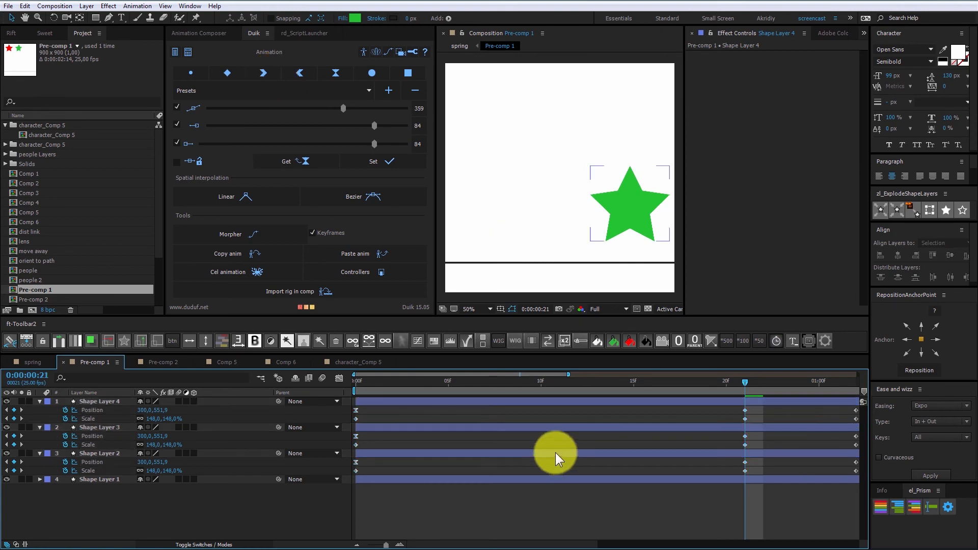
click(552, 402)
shift+click(584, 427)
key(Delete)
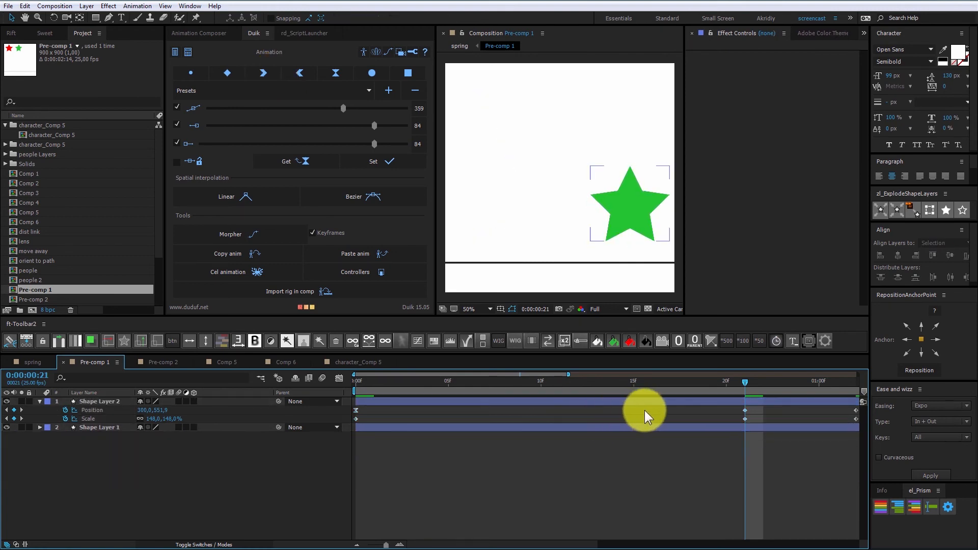
Make all Position and Scale keyframes of Shape Layer 2 linear with Duik and preview the animation from the start
key(Home)
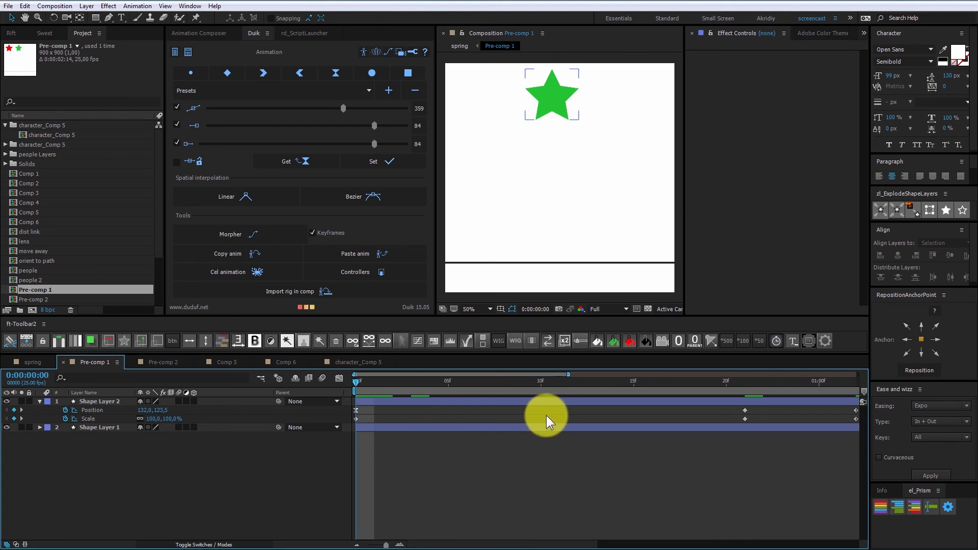
click(546, 401)
click(225, 75)
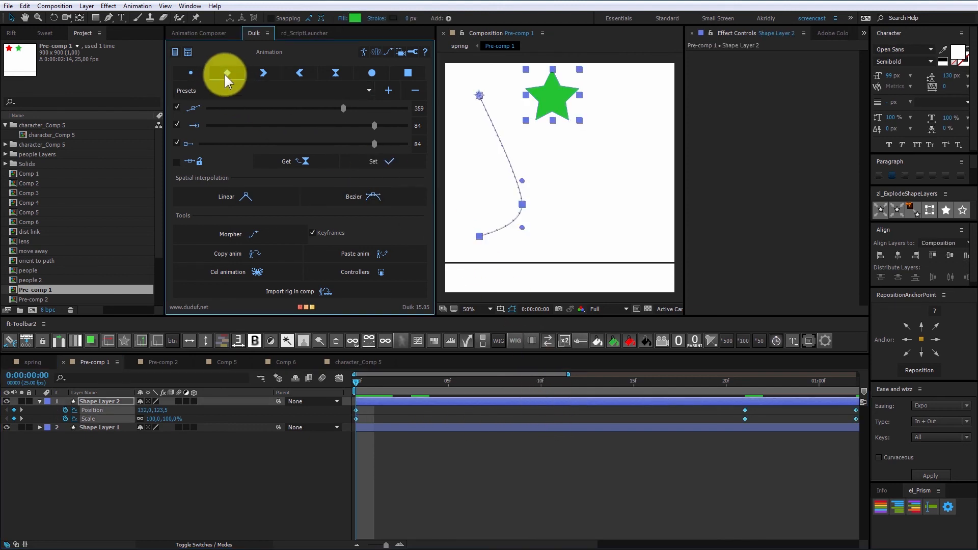
click(421, 466)
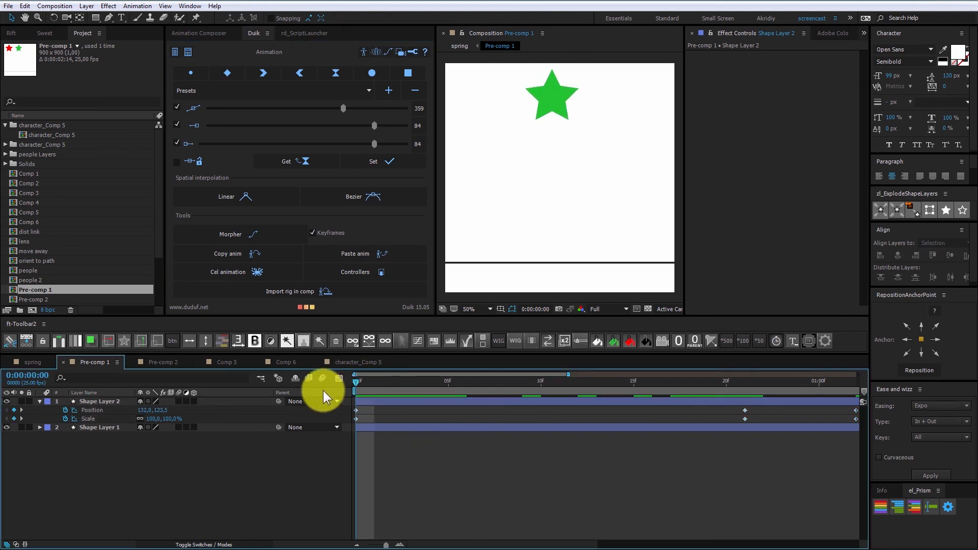
key(space)
key(space)
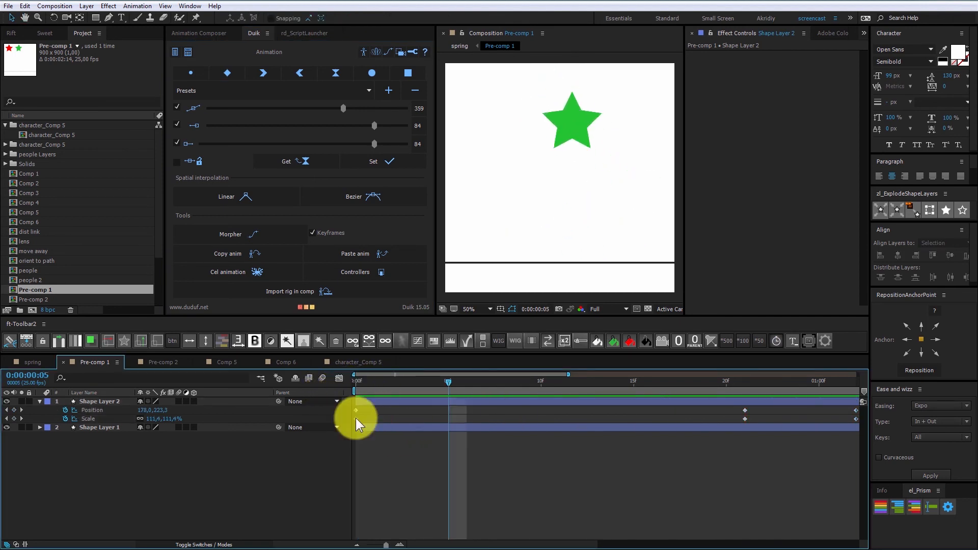
Examine the Position and Scale speed curves of Shape Layer 2 in the graph editor
drag(365, 409, 349, 423)
click(343, 379)
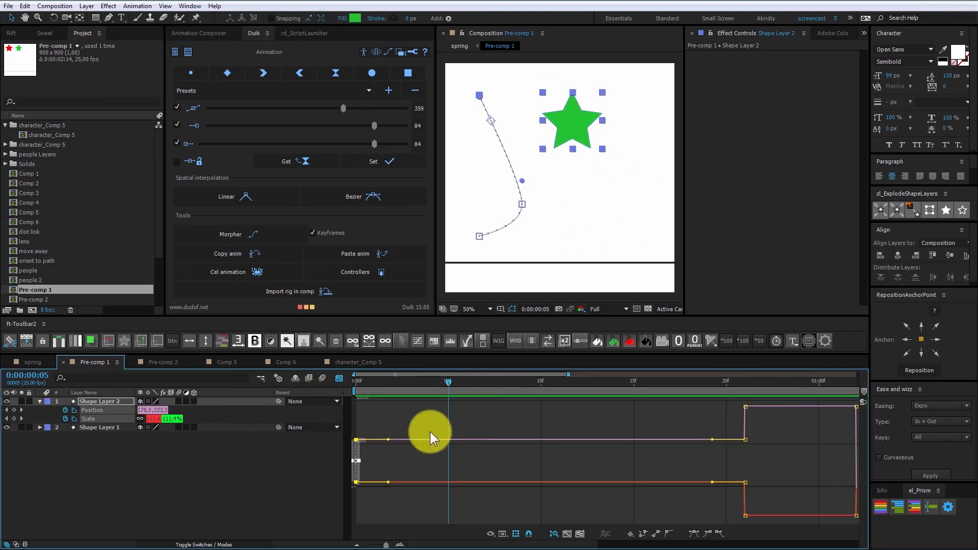
click(450, 428)
Apply Duik's Ease In to all Shape Layer 2 keyframes and preview the motion alongside its speed graph
drag(580, 408, 331, 426)
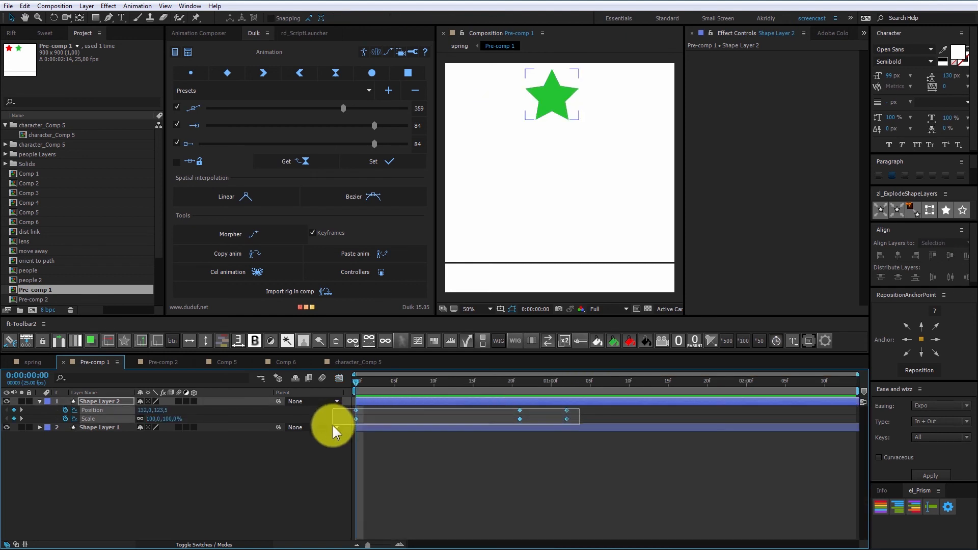
click(271, 74)
click(341, 380)
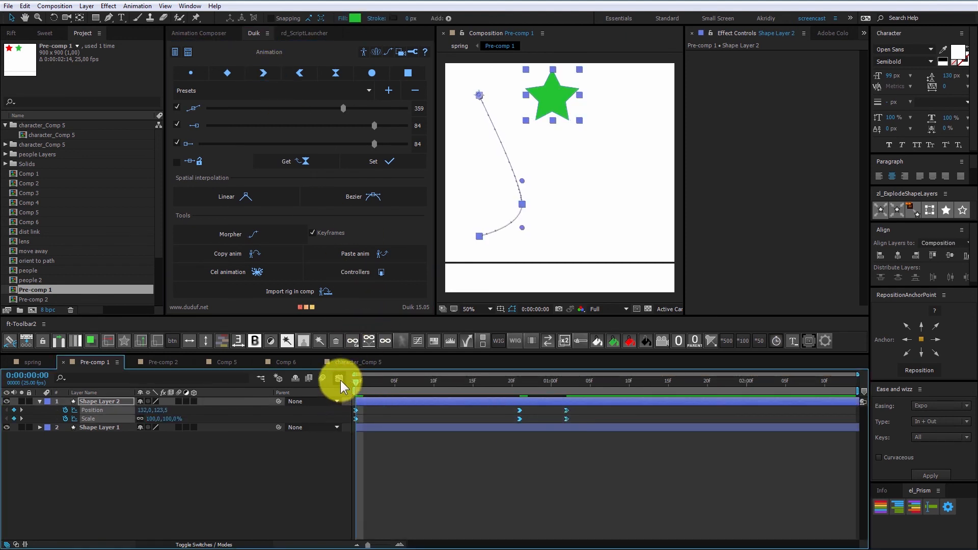
drag(353, 382, 491, 401)
key(space)
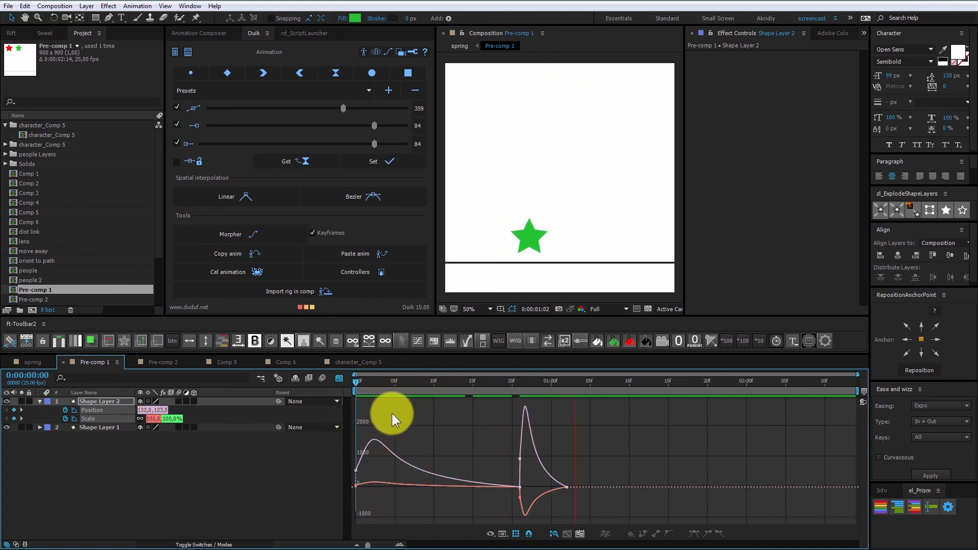
key(space)
key(shift+F3)
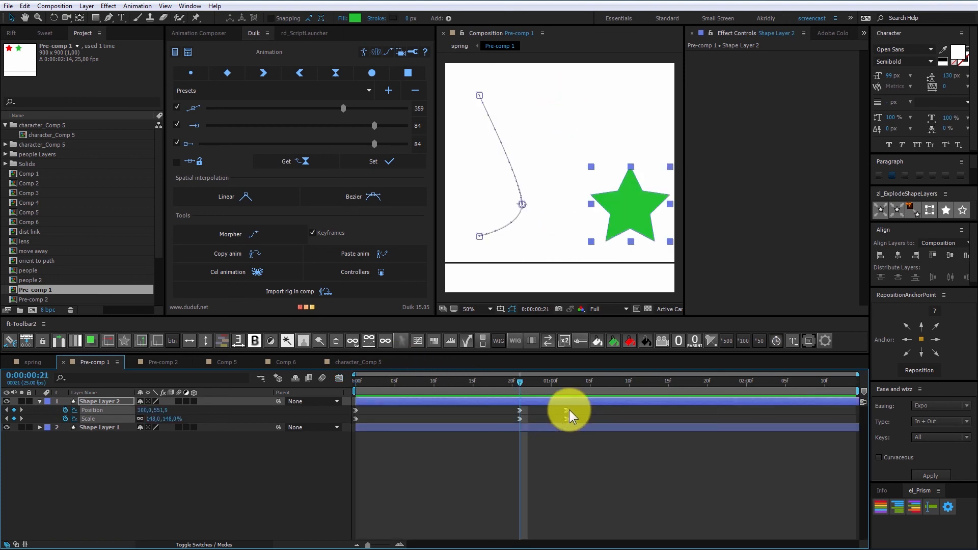
Apply Duik's Ease Out to all Shape Layer 2 keyframes and preview the motion alongside its speed graph
drag(575, 408, 354, 422)
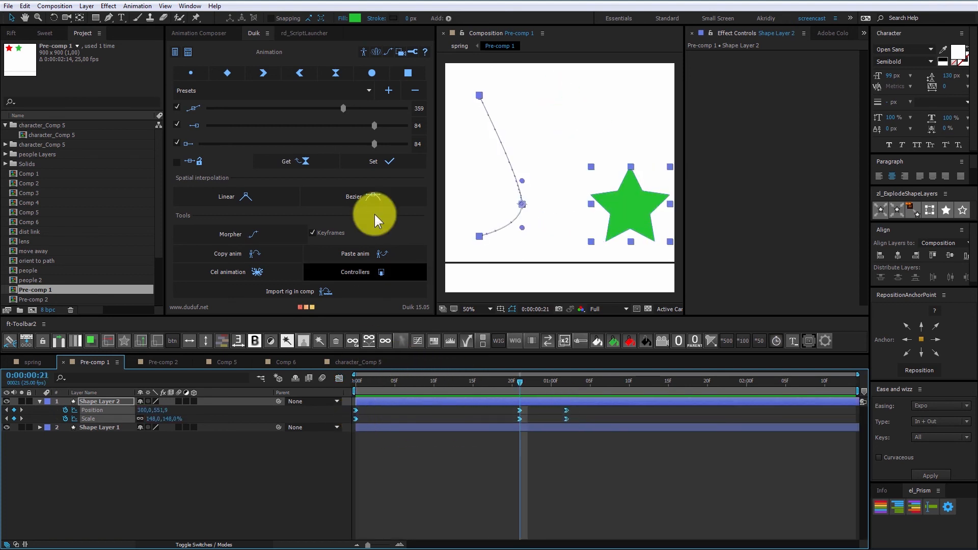
click(304, 73)
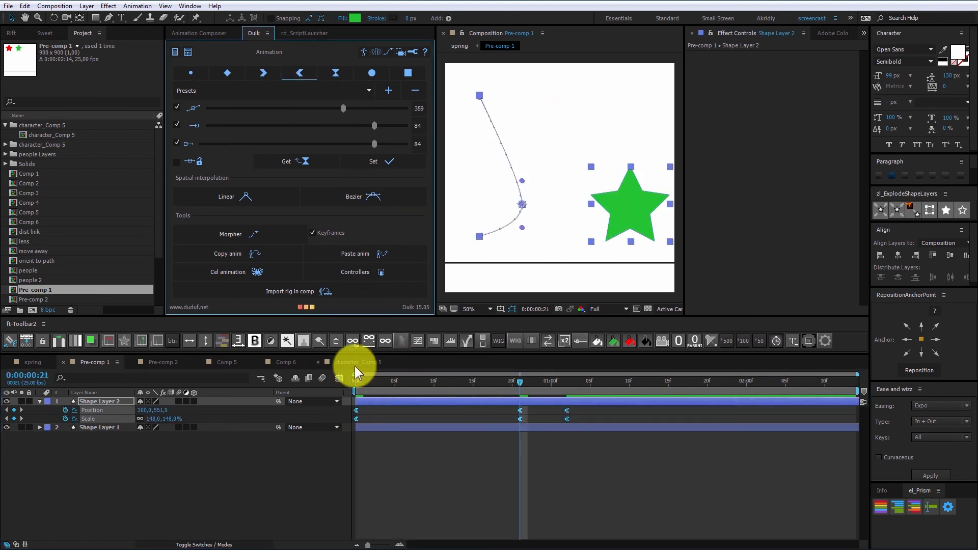
click(338, 378)
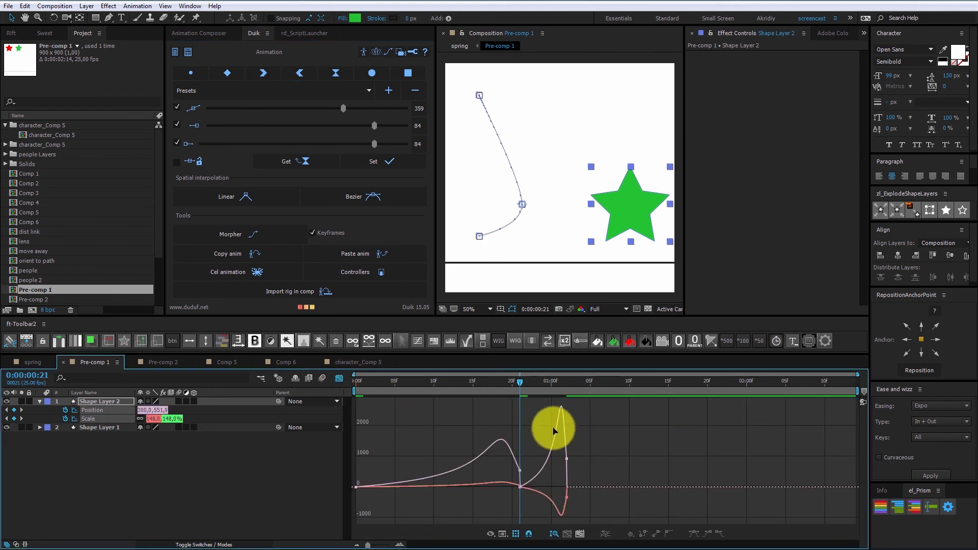
key(space)
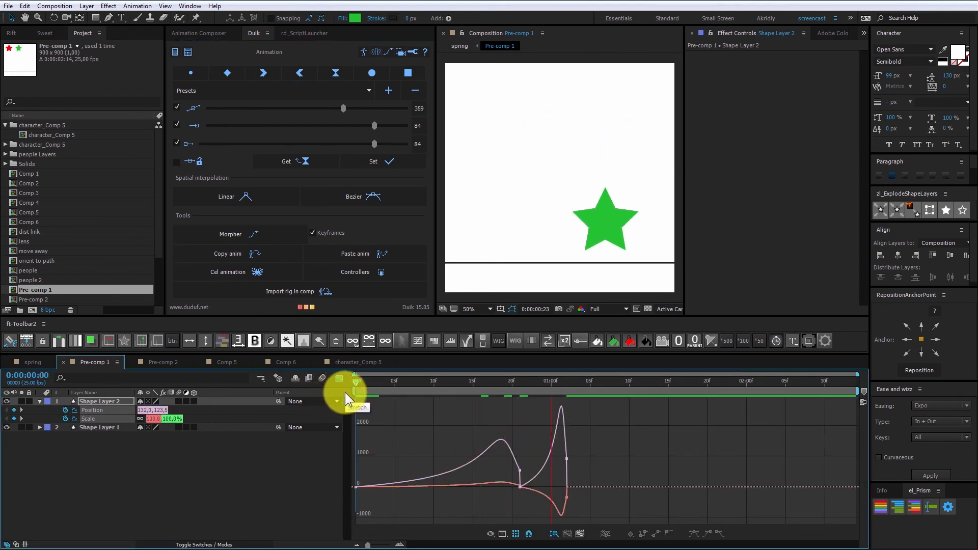
key(space)
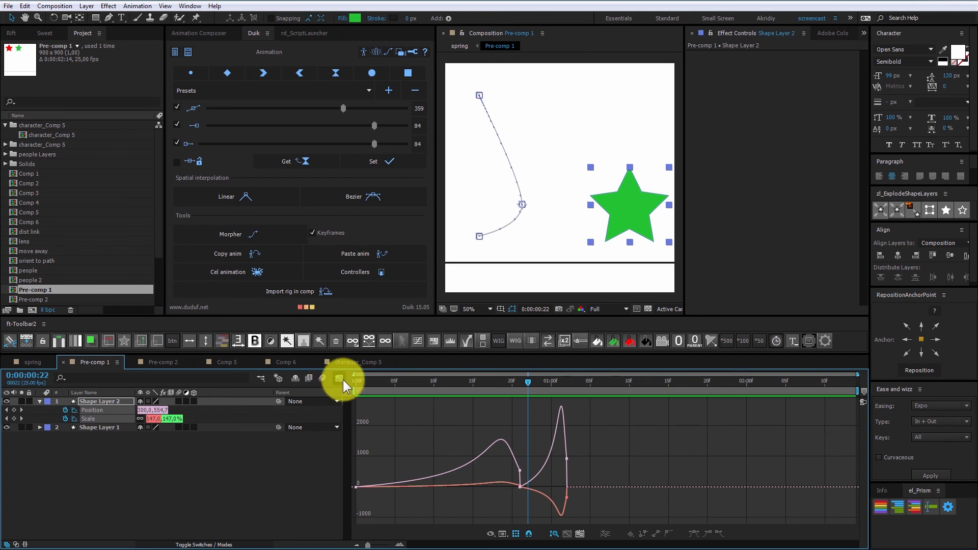
click(340, 378)
Apply Duik's combined in-and-out Ease to all Shape Layer 2 keyframes and check the resulting speed graph
drag(573, 409, 328, 427)
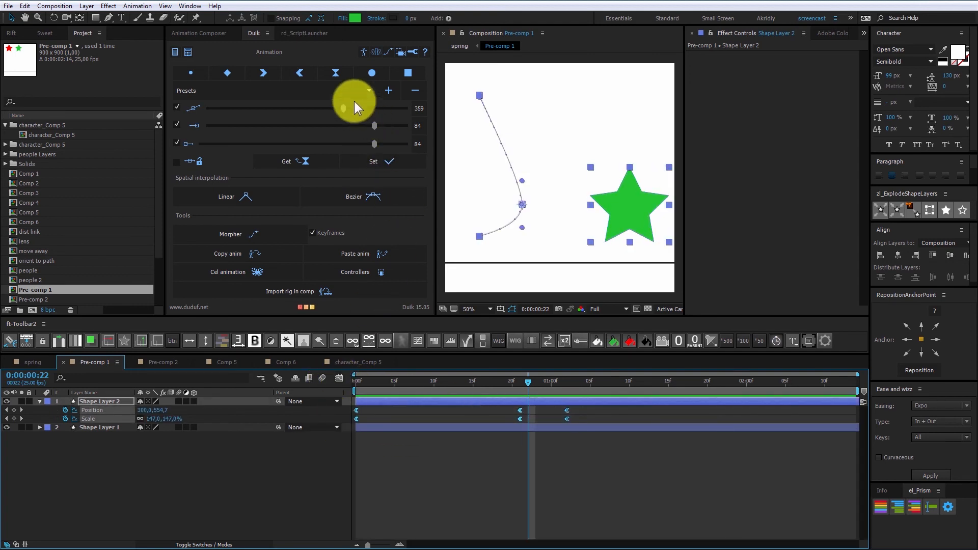
click(338, 72)
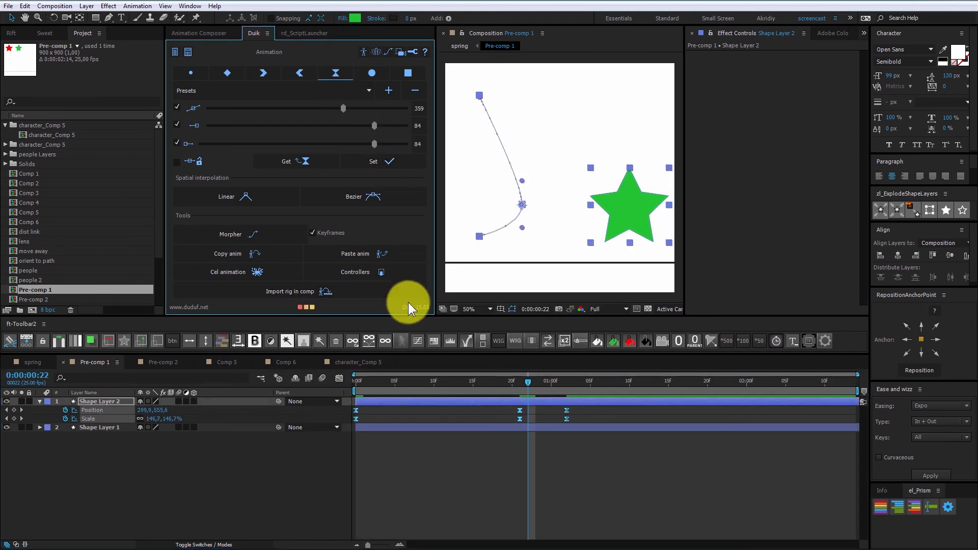
click(340, 378)
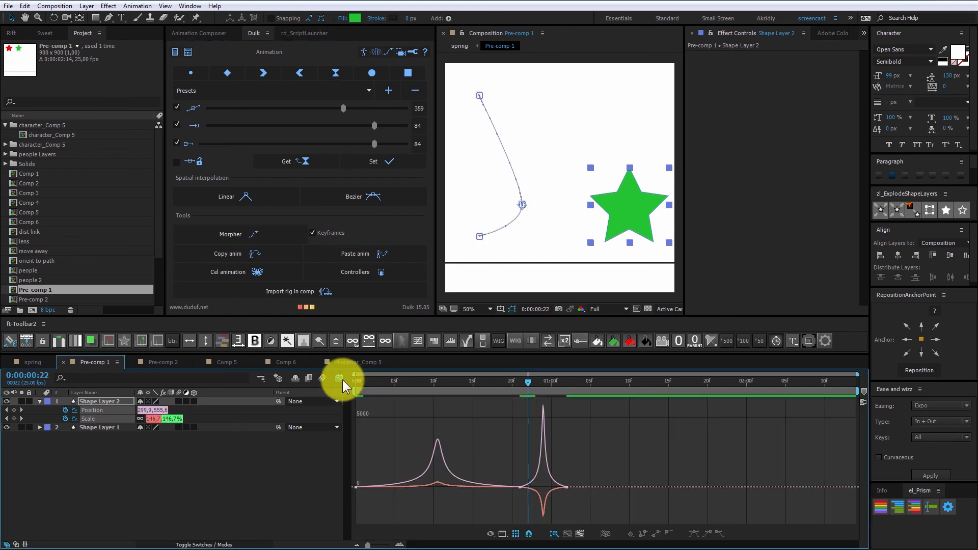
click(342, 380)
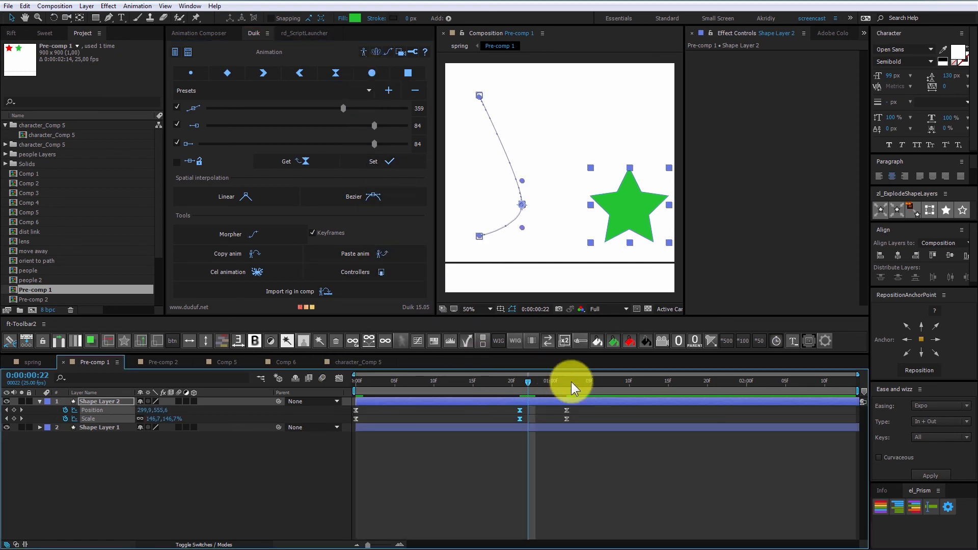
Reset all Shape Layer 2 keyframes to linear and apply Easy Ease only to the first and last Position and Scale keyframes
drag(585, 406, 290, 450)
ctrl+click(521, 413)
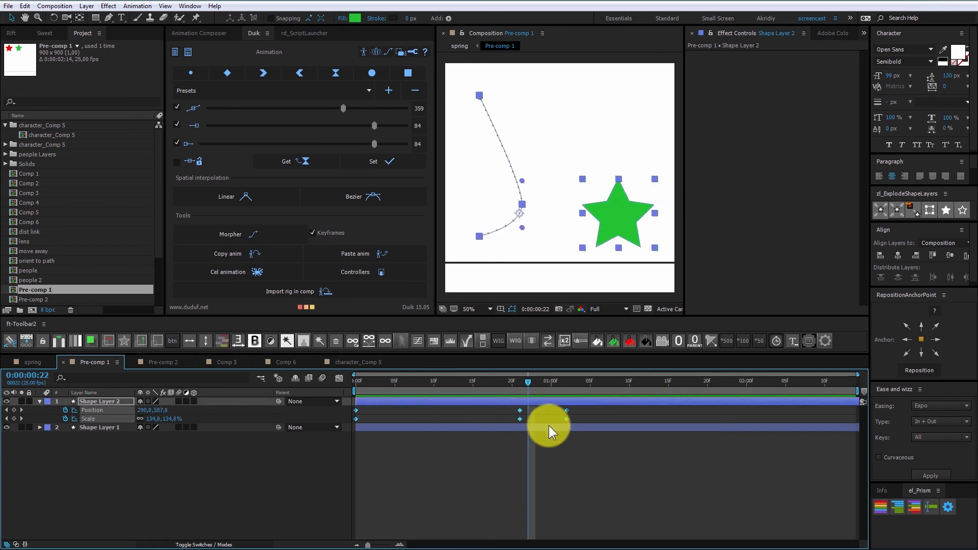
click(568, 444)
drag(582, 410, 548, 429)
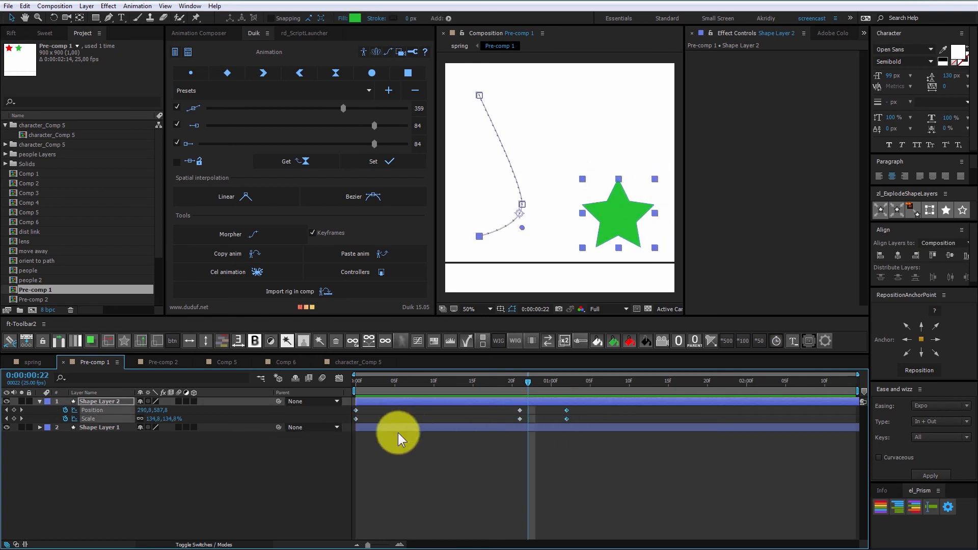
key(F9)
drag(371, 407, 345, 424)
key(F9)
key(Home)
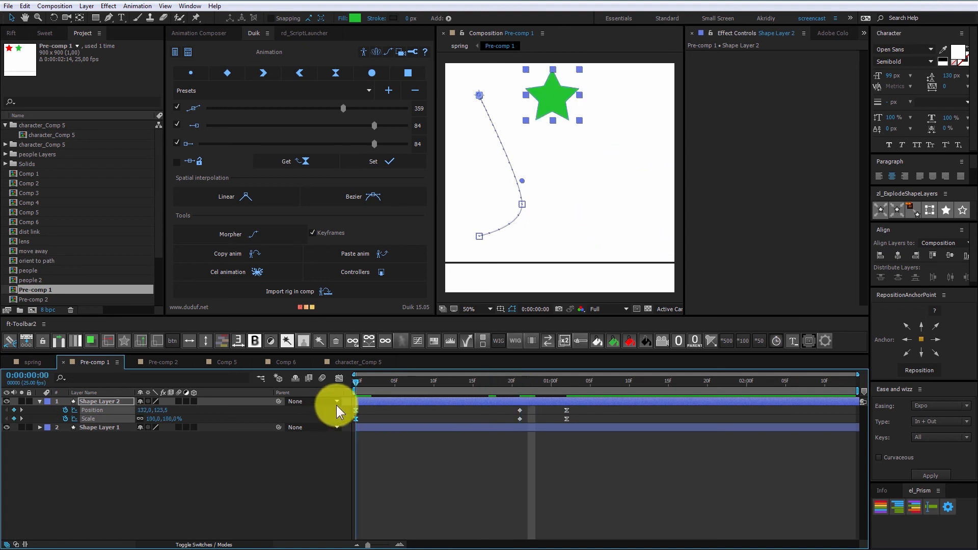
Move the last Position and Scale keyframes of Shape Layer 2 to about 0:00:01:12 and preview the motion around the middle keyframe
key(space)
drag(501, 385, 513, 386)
drag(597, 410, 648, 417)
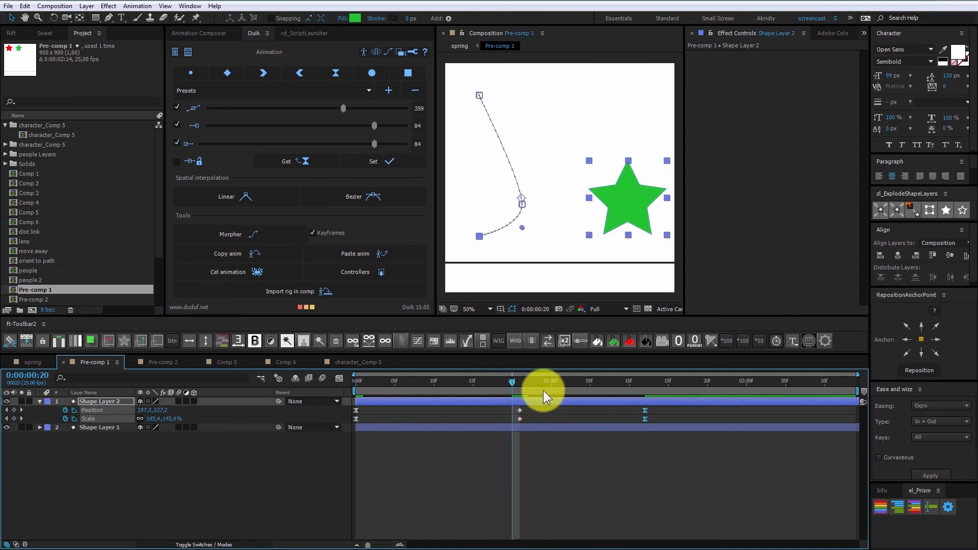
drag(513, 386, 340, 397)
key(space)
click(519, 385)
Make the middle Position keyframe of Shape Layer 2 continuous with Duik and compare its curve in the graph editor
drag(539, 407, 477, 473)
click(340, 379)
click(410, 386)
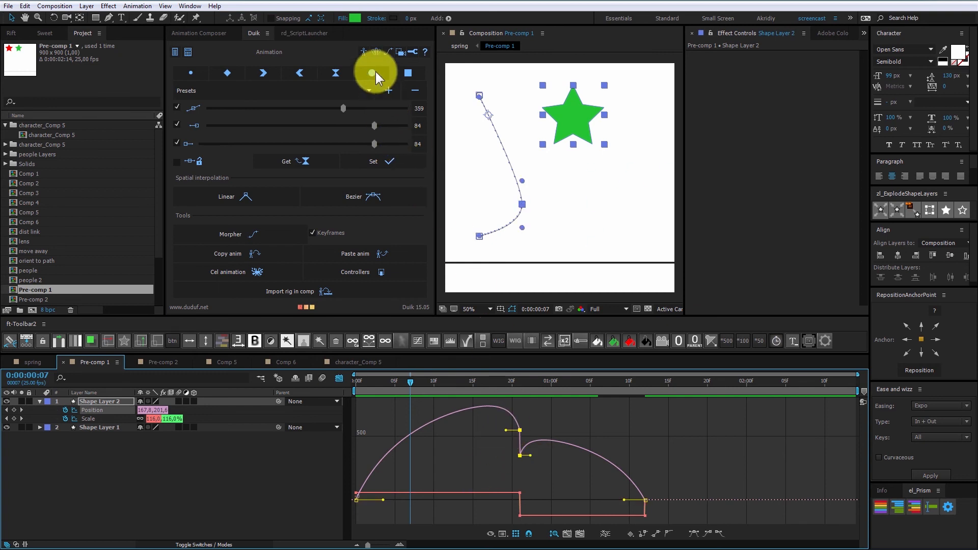
click(375, 71)
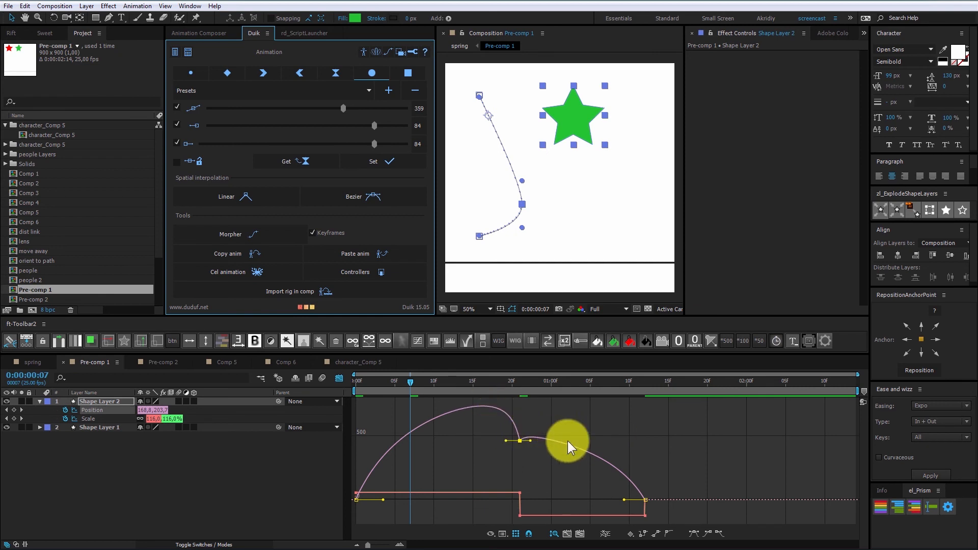
key(shift+F3)
Convert all Position and Scale keyframes of Shape Layer 2 to hold keyframes with Duik and preview from the start
drag(671, 411, 345, 430)
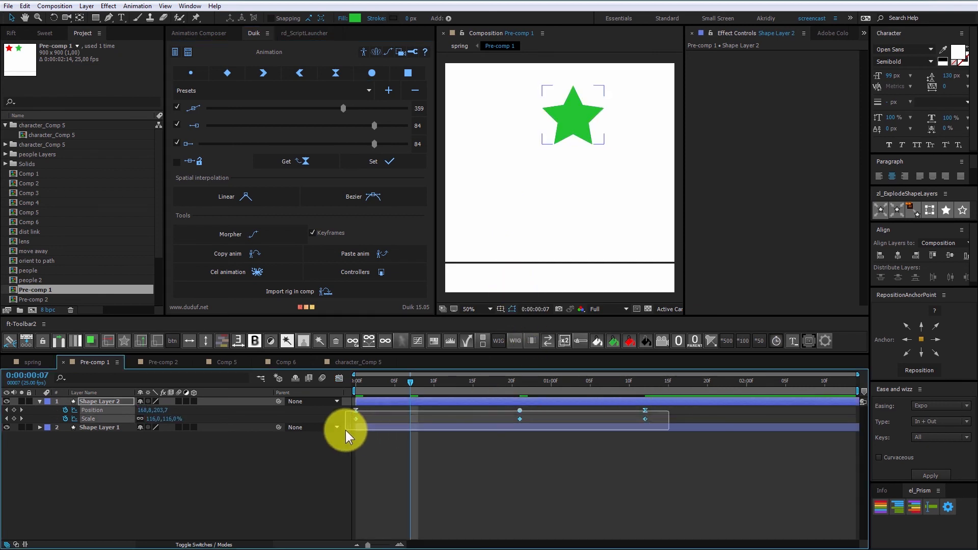
click(407, 72)
click(487, 488)
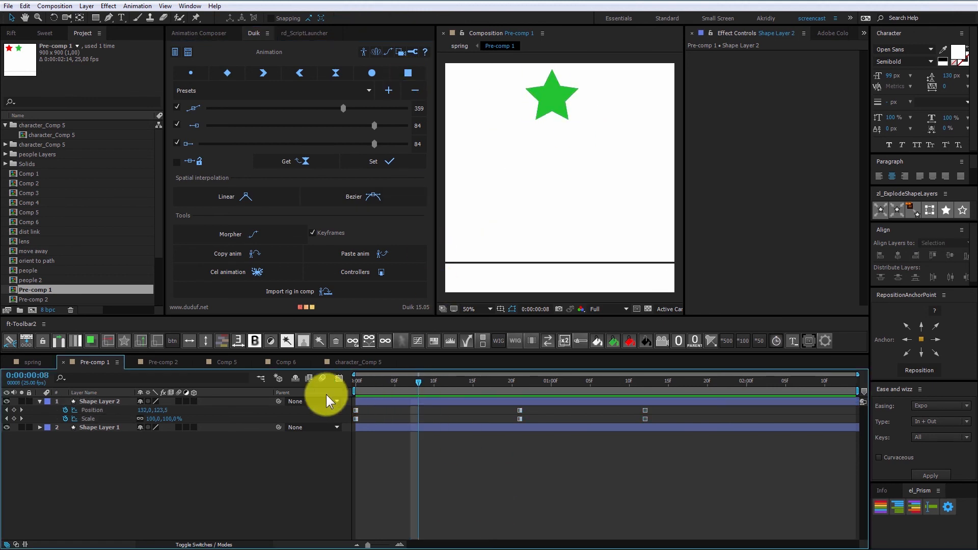
key(Home)
key(space)
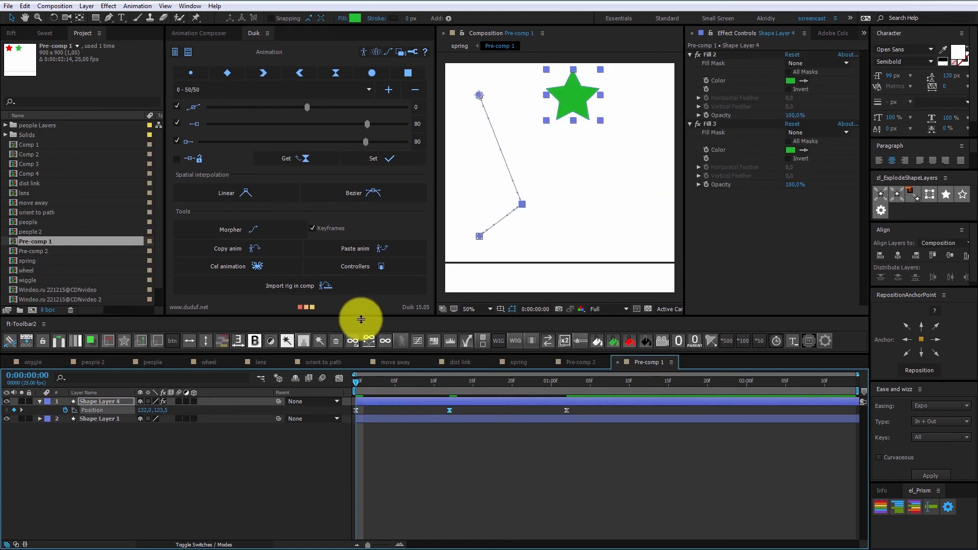
Make the middle Position keyframe of Shape Layer 4 roving with Duik
click(191, 73)
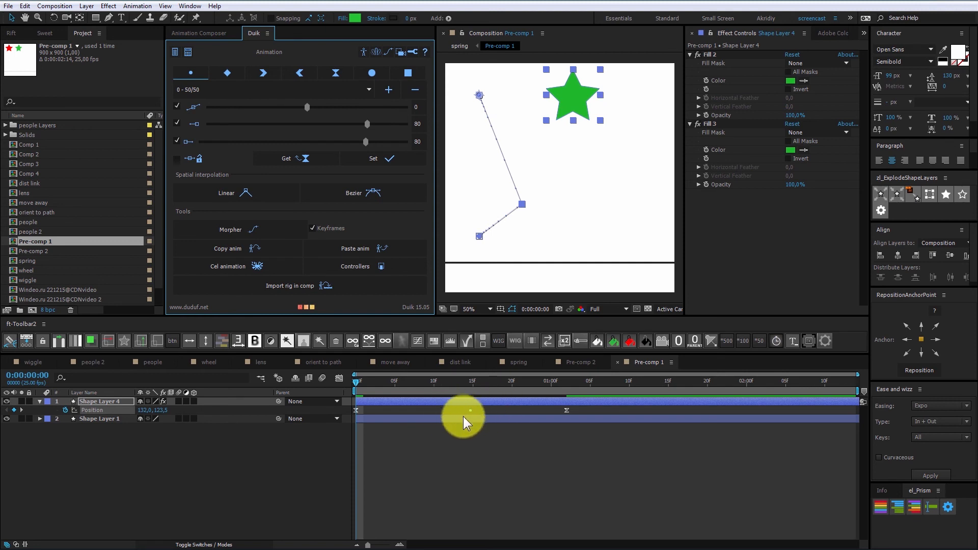
Preview the roving motion of Shape Layer 4 from the start and examine its speed curve in the graph editor
click(357, 411)
click(568, 409)
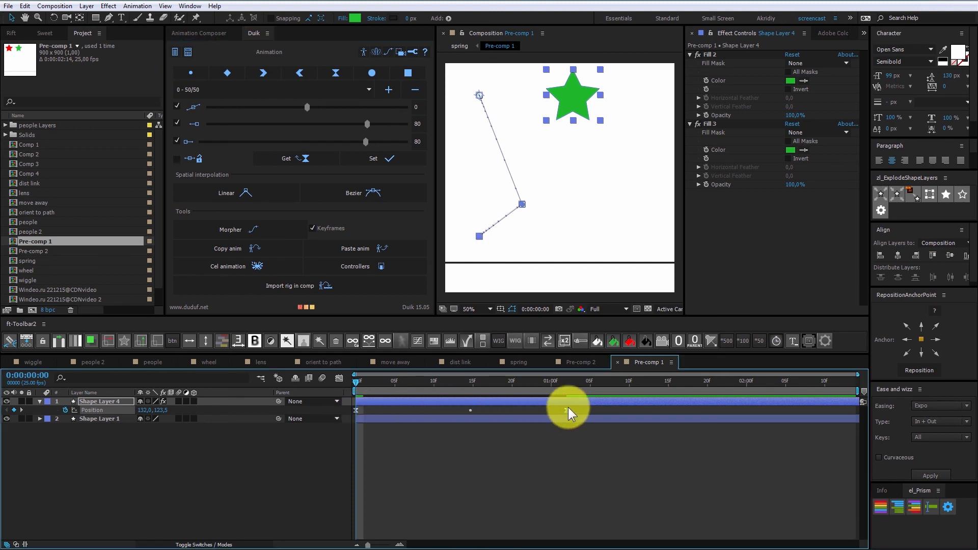
click(360, 409)
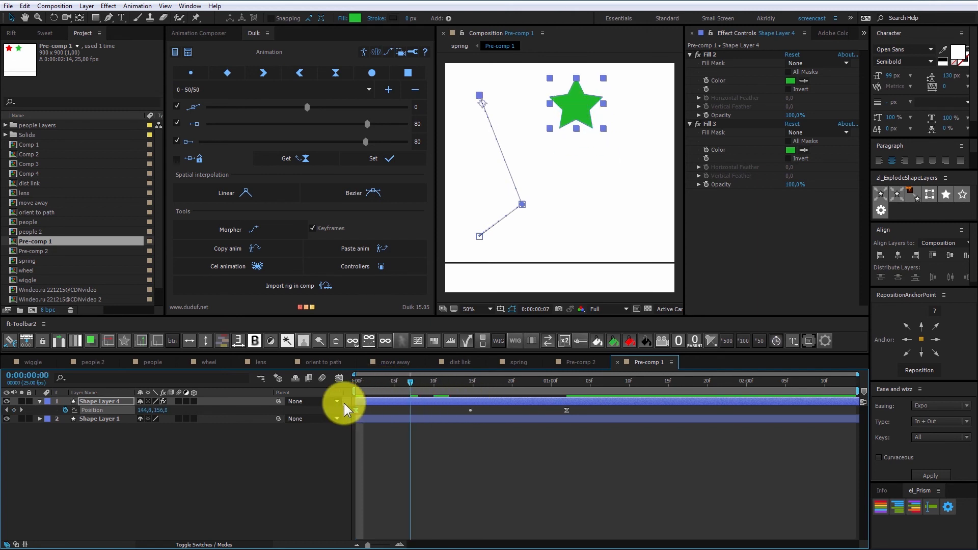
key(space)
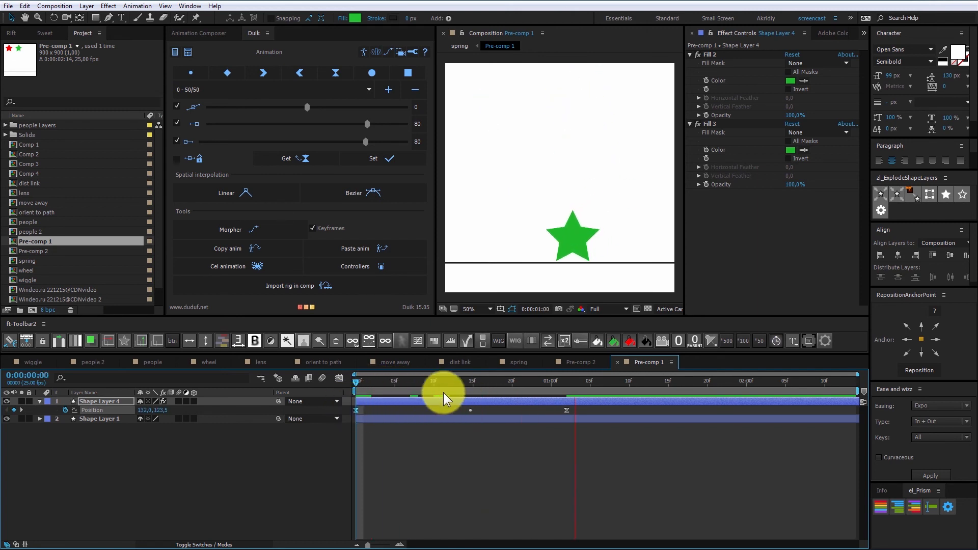
key(space)
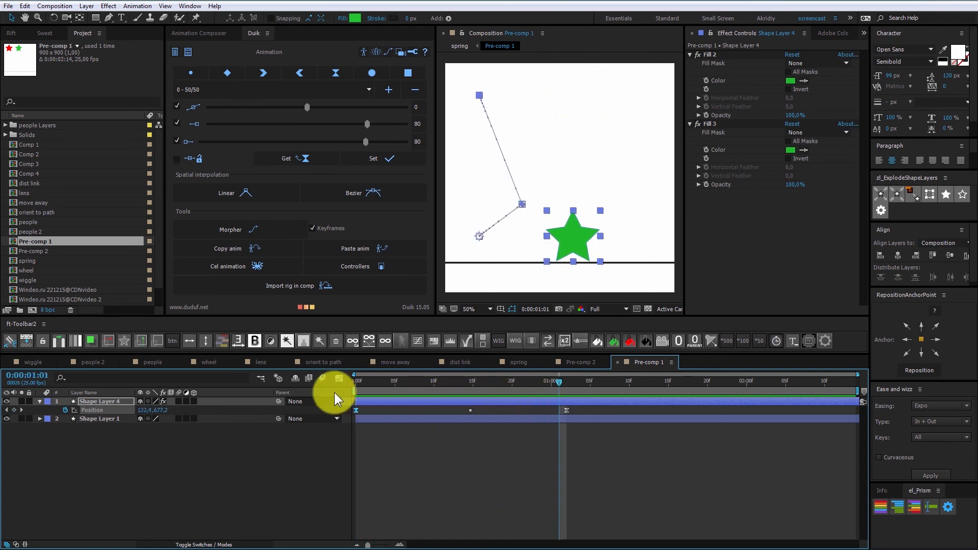
click(339, 378)
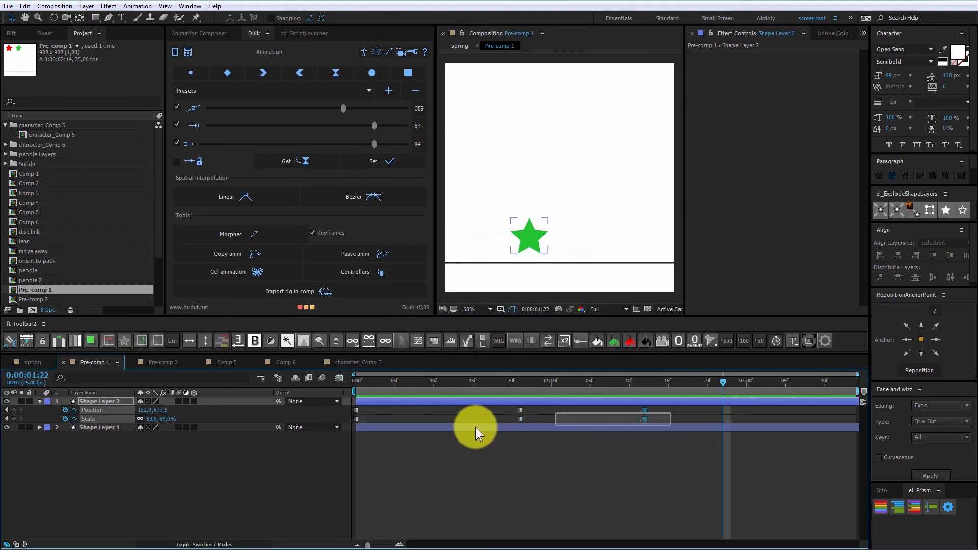
Apply Duik's 0 - 33/33 ease preset to all Position and Scale keyframes of Shape Layer 2 and display their curves in the graph editor
drag(476, 427, 338, 421)
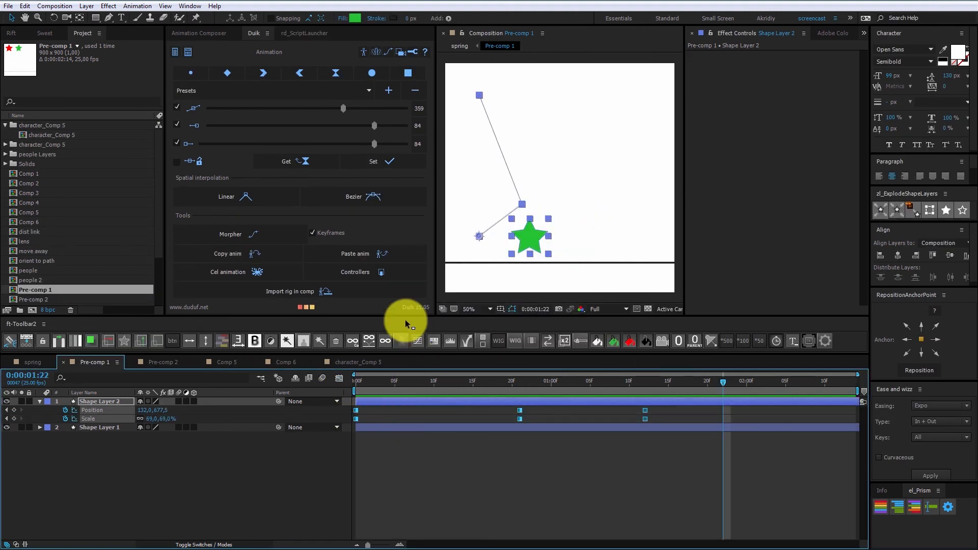
click(233, 89)
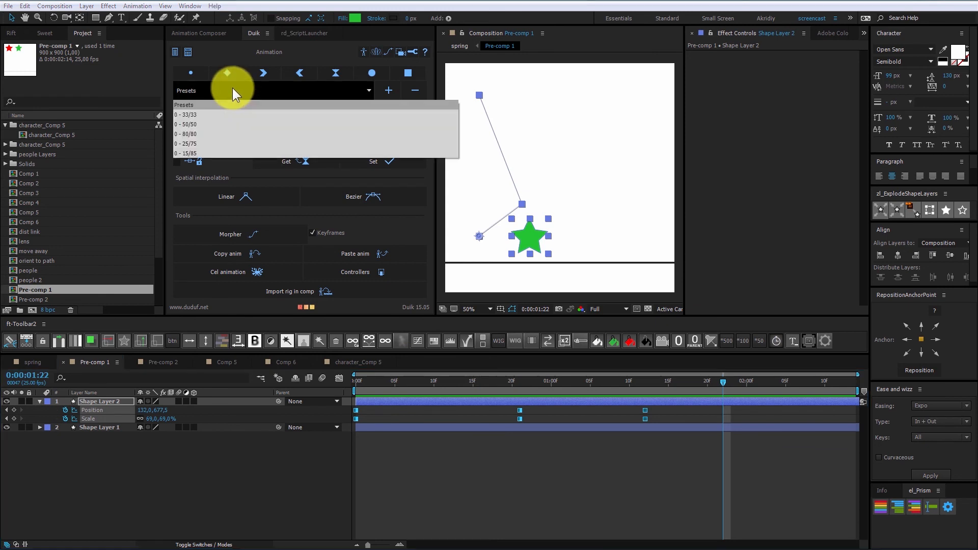
click(197, 115)
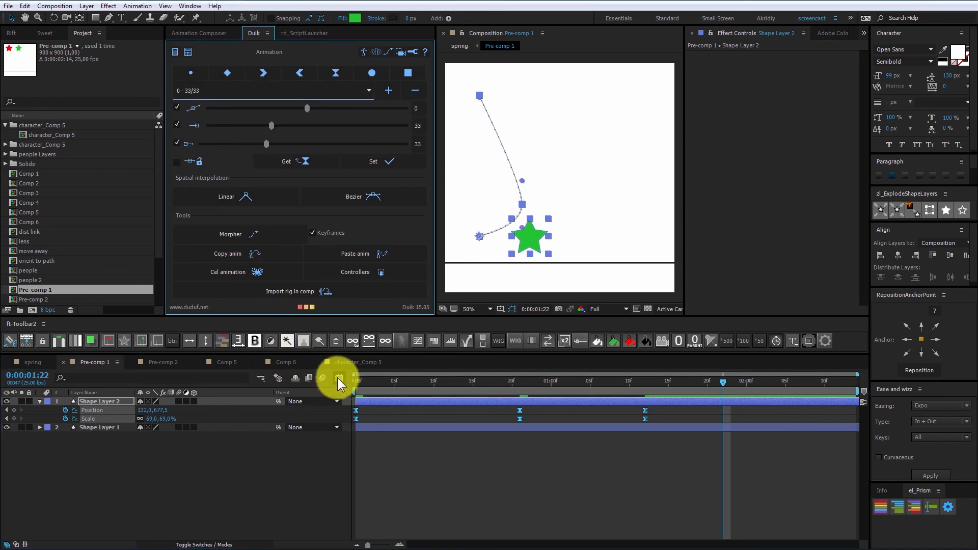
click(338, 378)
drag(689, 455, 254, 459)
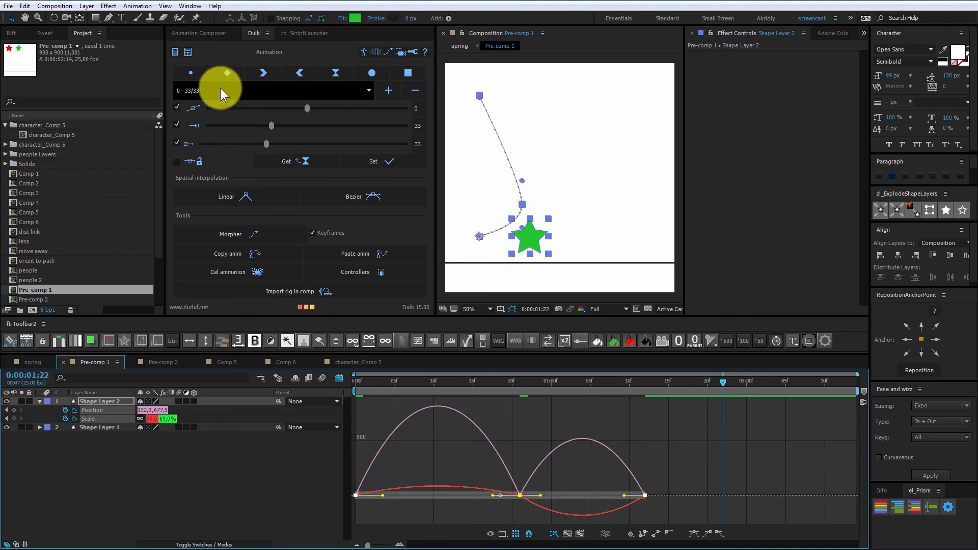
Try Duik's 0 - 50/50 and 0 - 80/80 ease presets on the selected keyframes of Shape Layer 2 to compare the curves
click(200, 91)
click(203, 125)
click(194, 92)
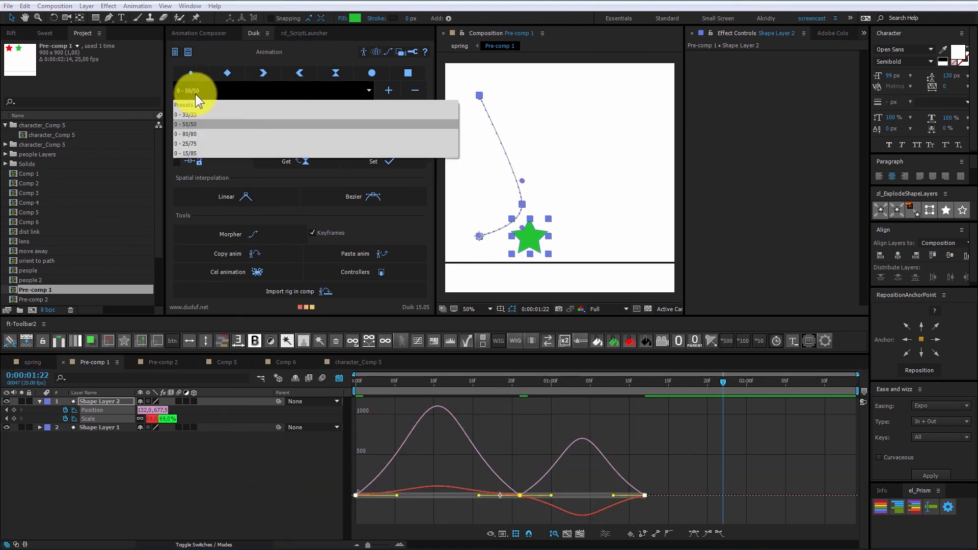
click(200, 133)
click(207, 92)
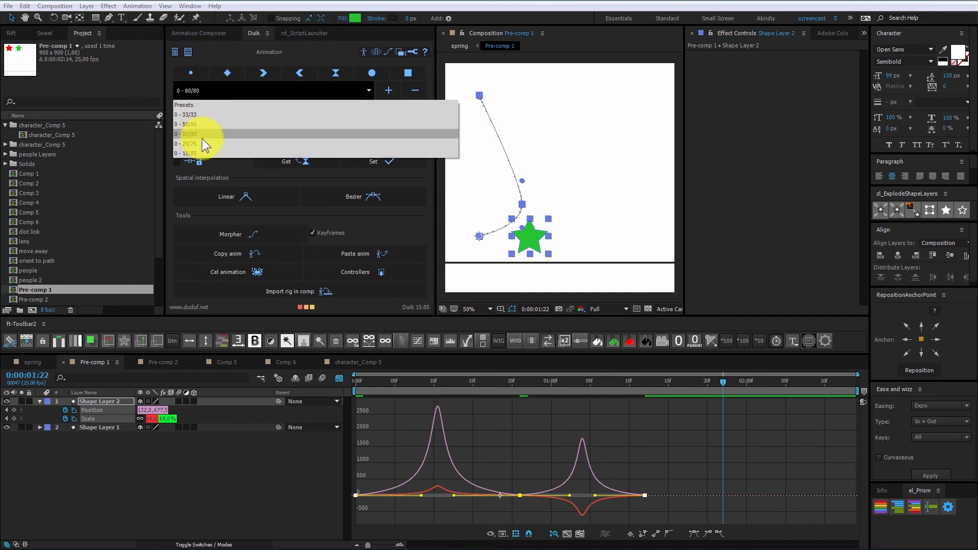
click(201, 136)
Switch the selected Shape Layer 2 keyframes to the 0 - 25/75 preset for comparison and finish with 0 - 15/85
click(200, 91)
click(207, 143)
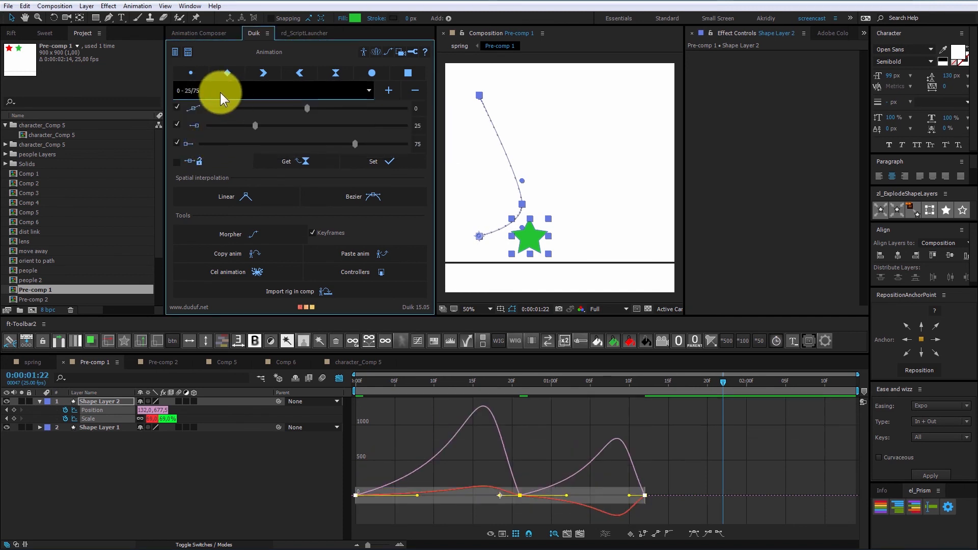
click(220, 93)
click(213, 153)
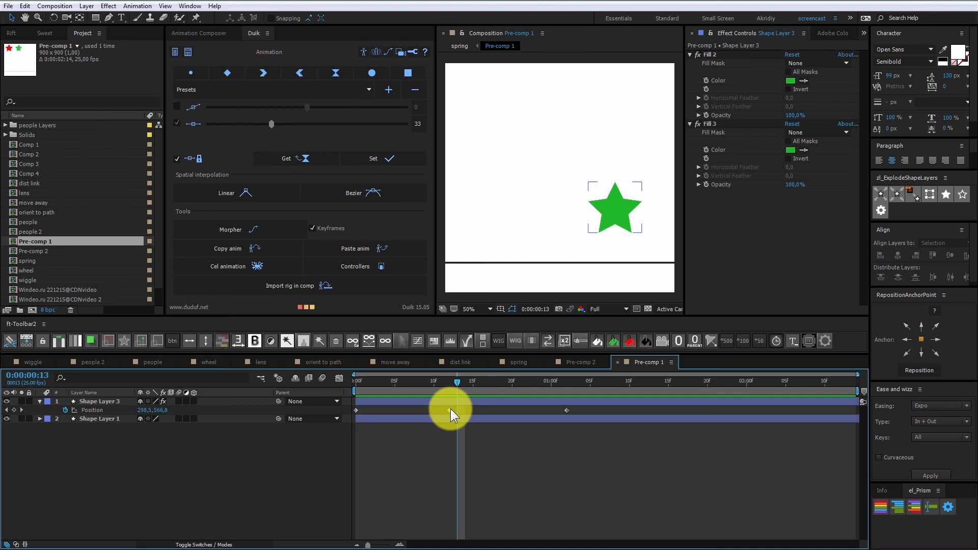
Inspect the Keyframe Velocity settings of the middle Position keyframe of Shape Layer 3
click(450, 409)
key(ctrl+shift+k)
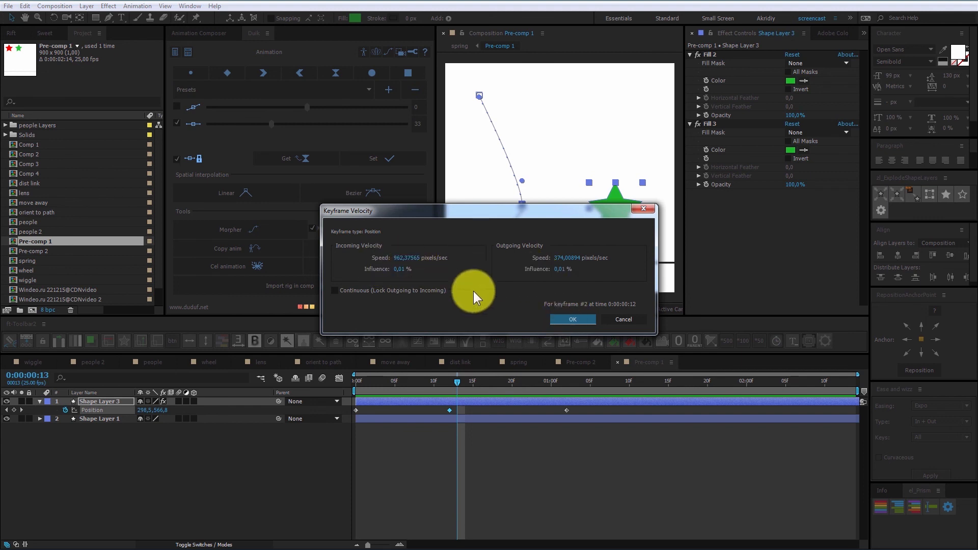
click(568, 321)
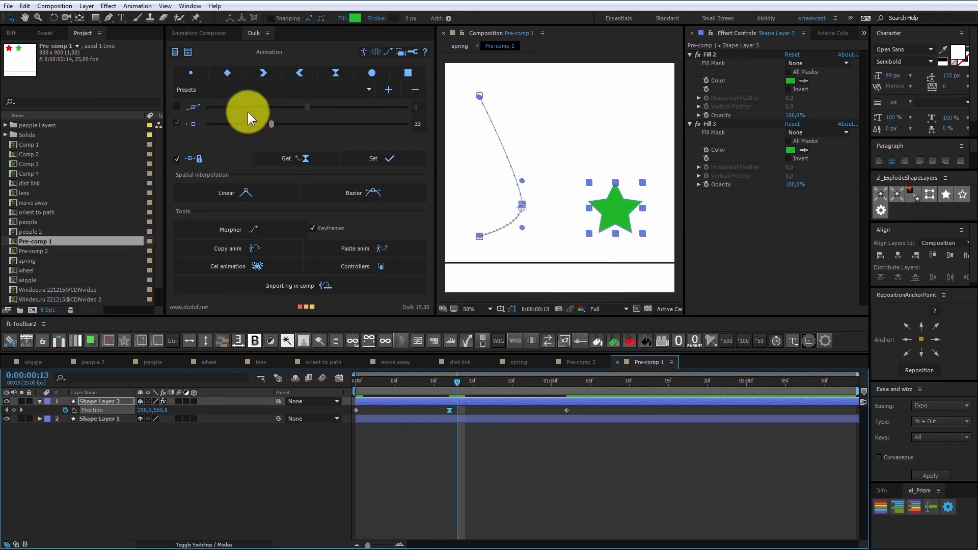
Enable Duik's speed setting for the middle Position keyframe and set speed to 1000 and the linked influence to 90
click(309, 105)
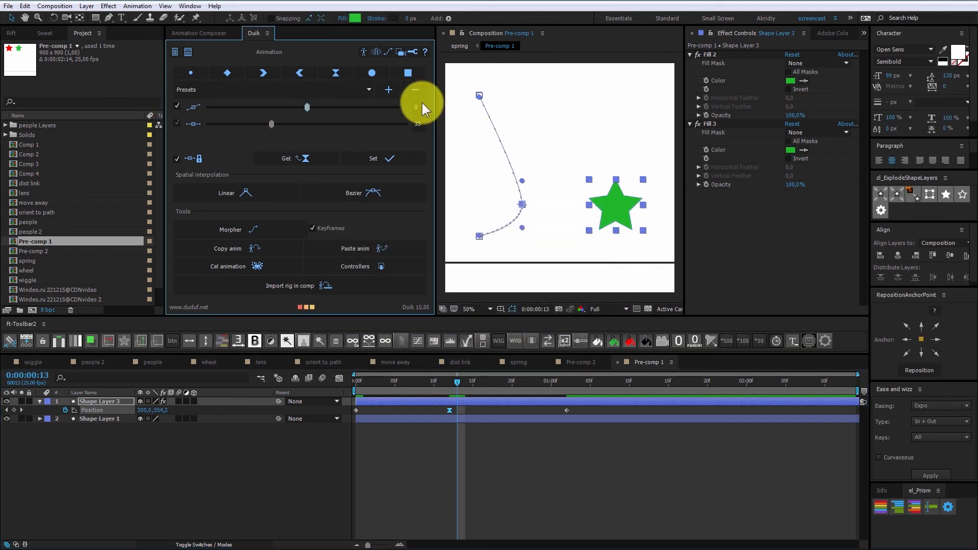
drag(421, 107, 394, 108)
text(1000)
key(Return)
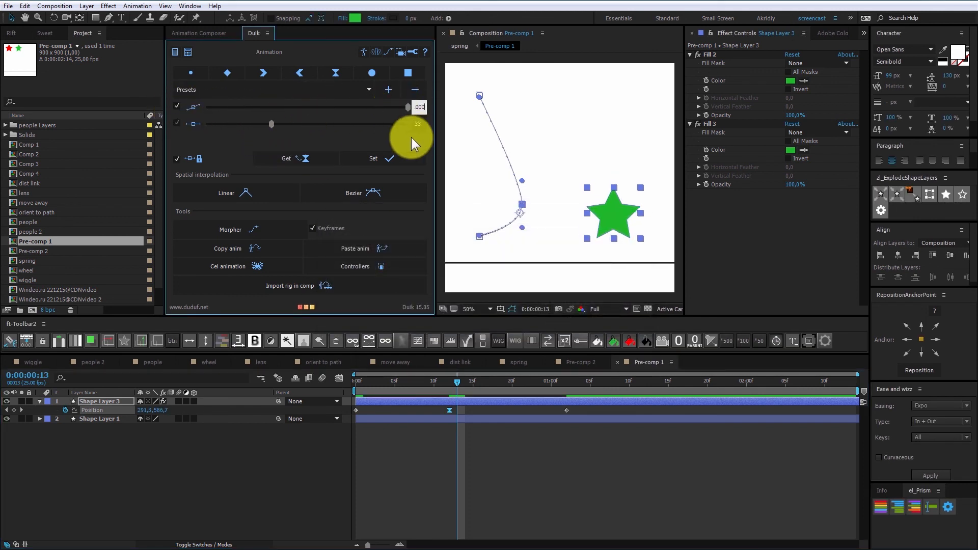
click(422, 125)
text(90)
key(Return)
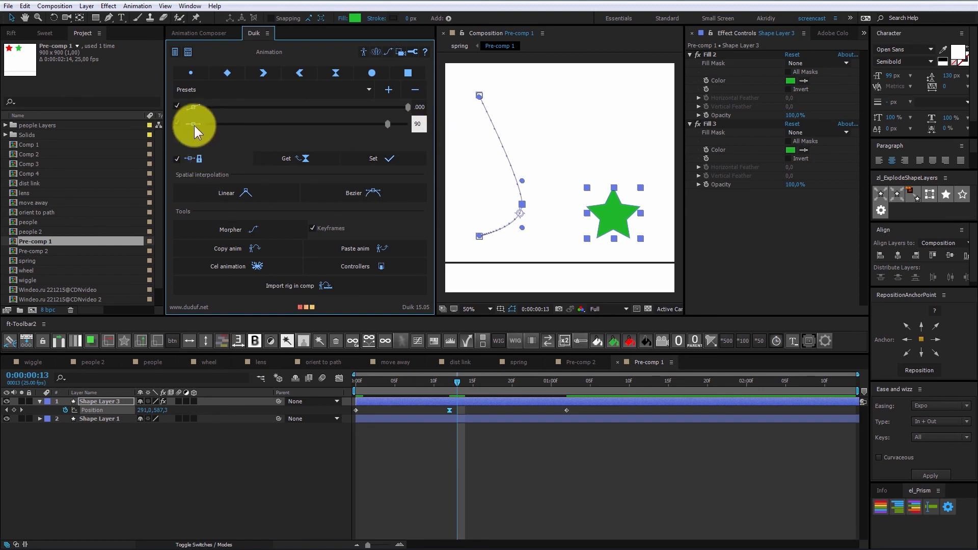
click(356, 132)
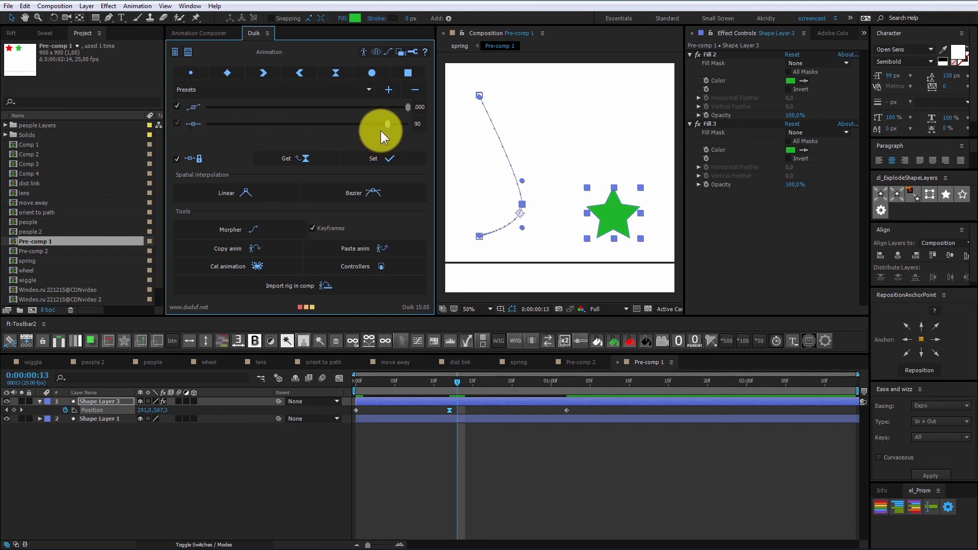
Check the middle Position keyframe's incoming and outgoing speed and influence in the Keyframe Velocity dialog
click(449, 409)
key(ctrl+shift+k)
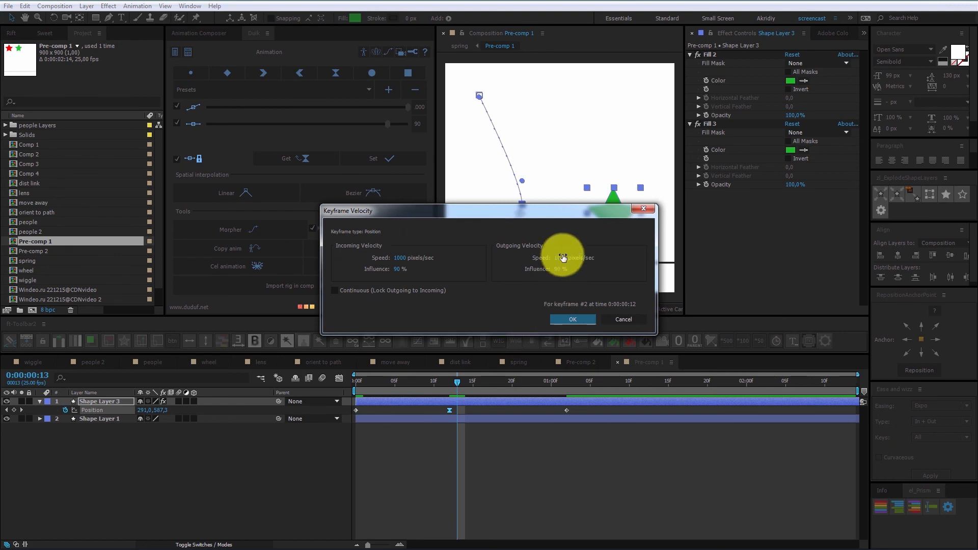
click(572, 318)
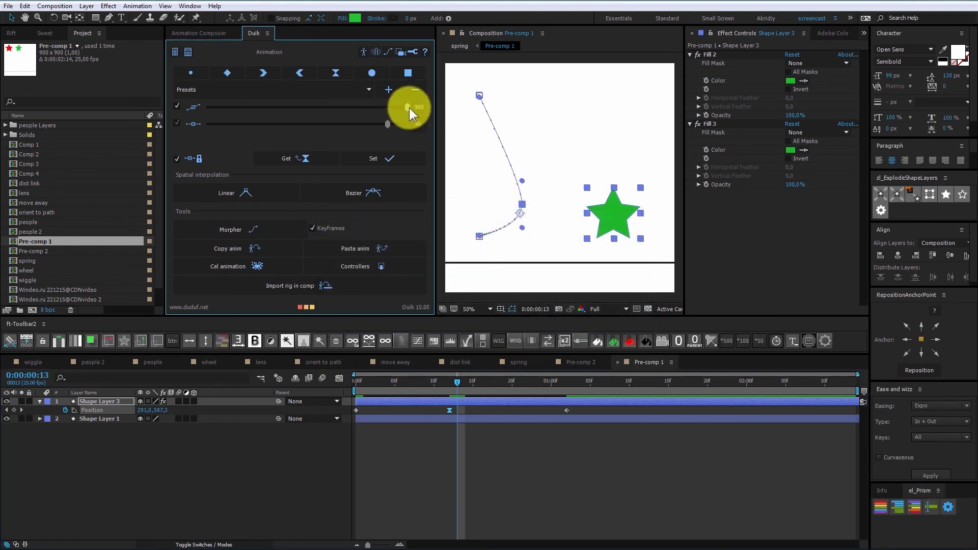
Raise the middle Position keyframe's speed to 9000 with Duik and verify it in the Keyframe Velocity dialog
click(414, 107)
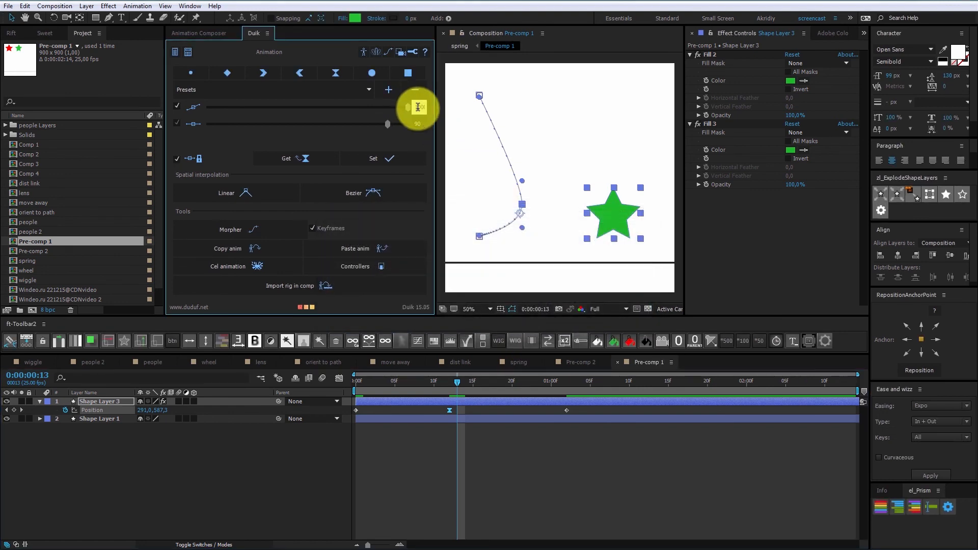
text(9000)
key(Return)
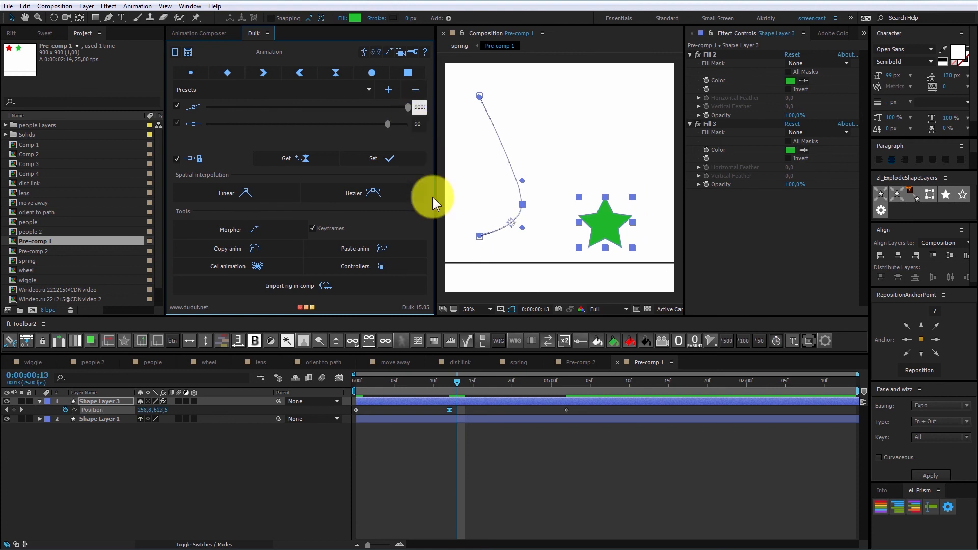
click(451, 411)
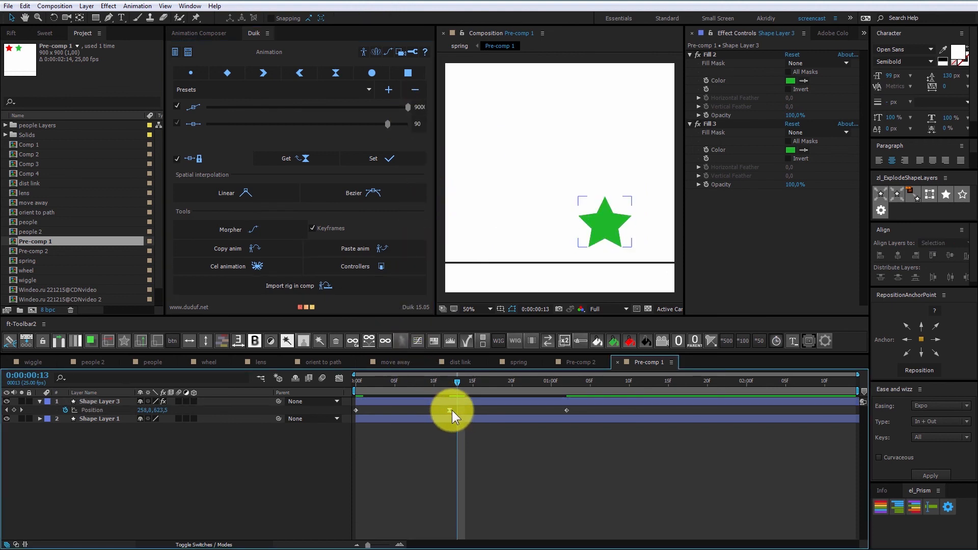
double_click(449, 410)
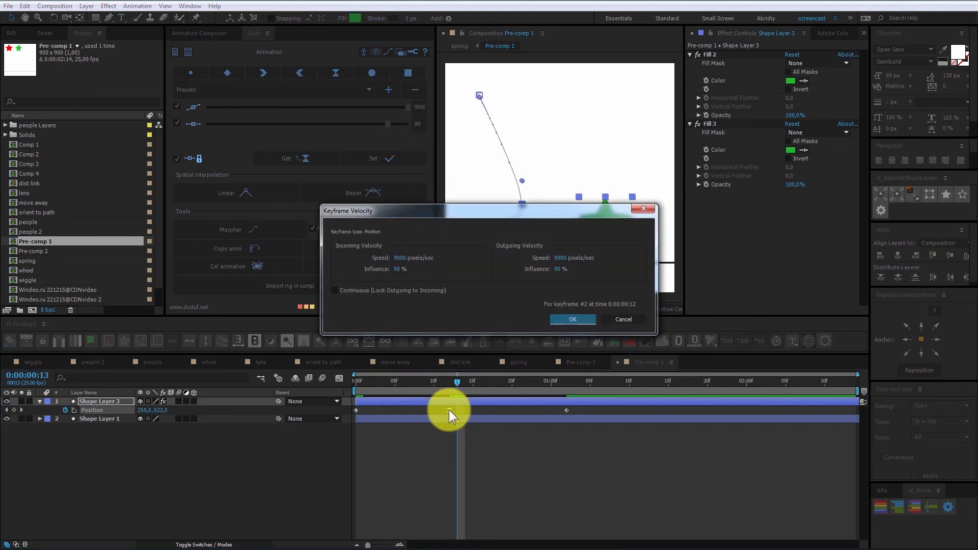
click(561, 321)
Unlink the influences, set incoming to 1 and outgoing to 100 for the middle keyframe, and preview the motion from the start
click(179, 162)
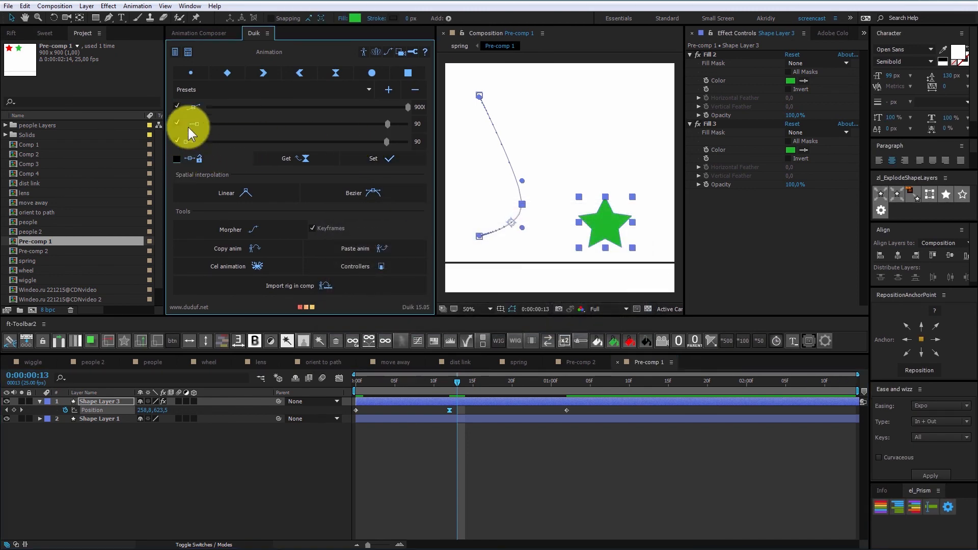
click(171, 119)
drag(385, 142, 407, 145)
key(Home)
key(space)
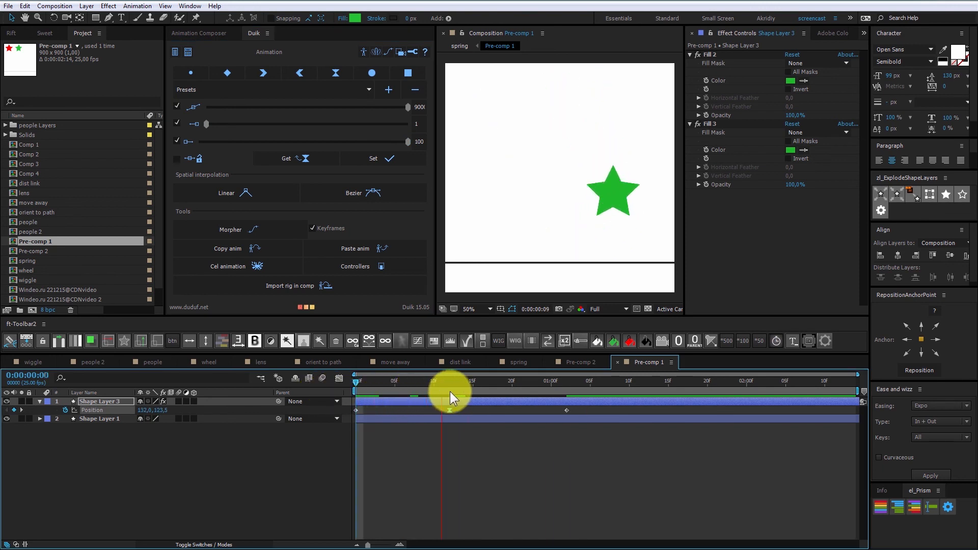
key(space)
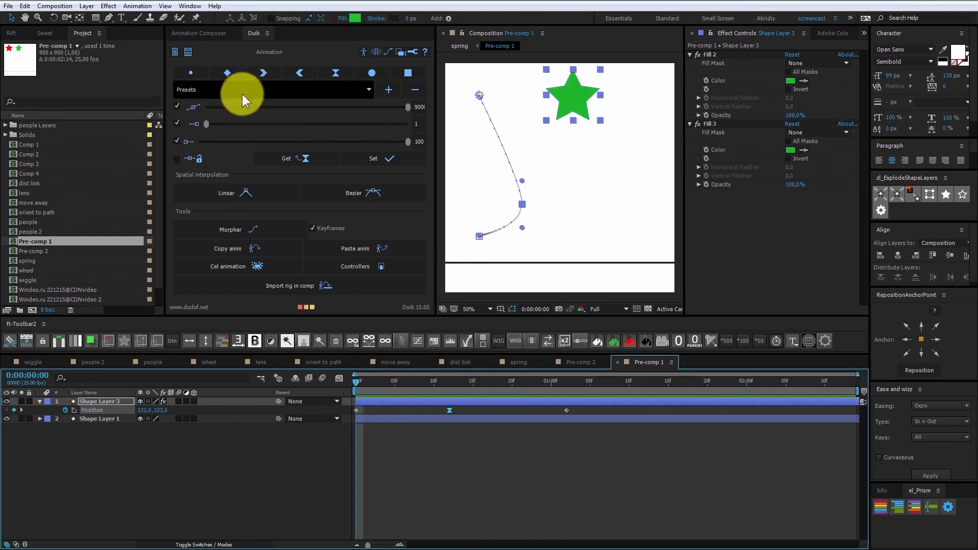
Set Duik's speed value to 0 and save the current settings as a new 0 - 1/100 ease preset
click(420, 106)
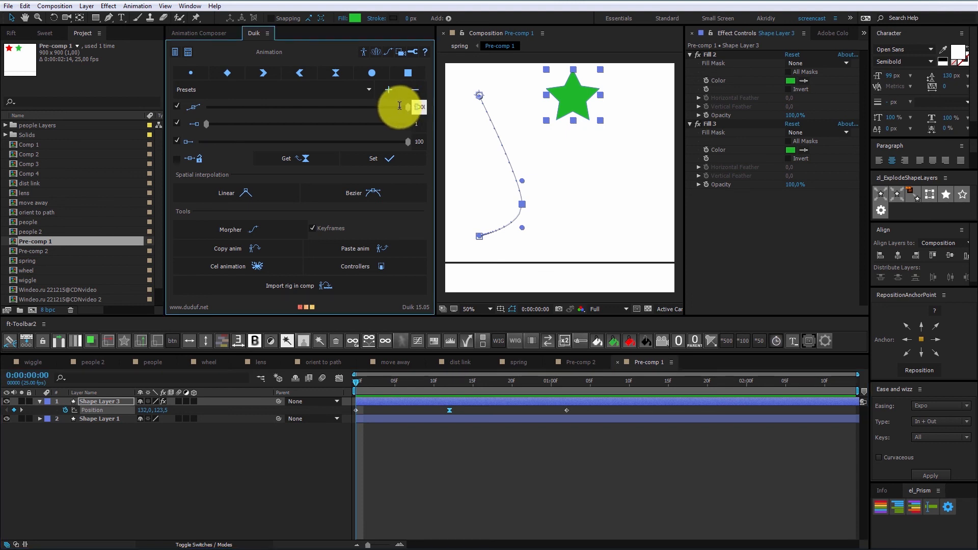
text(0)
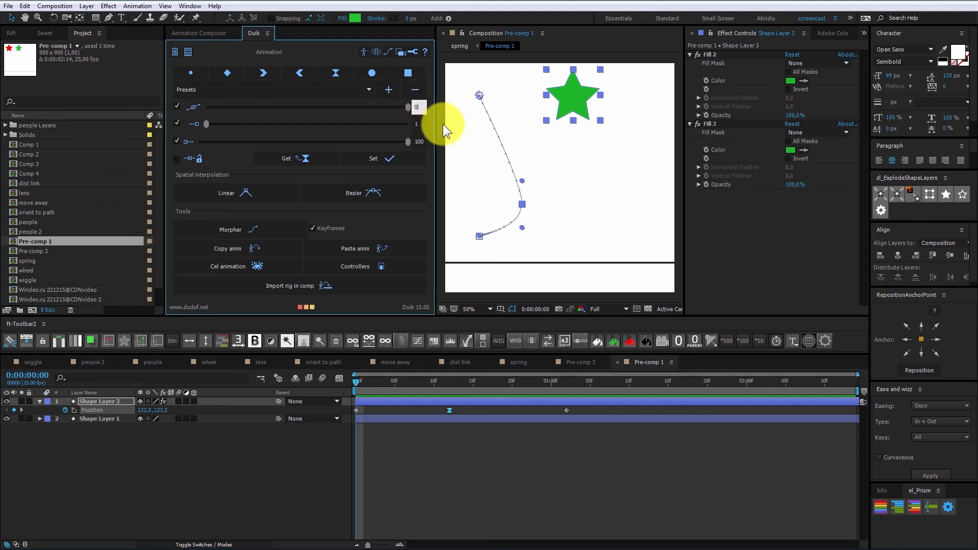
key(Return)
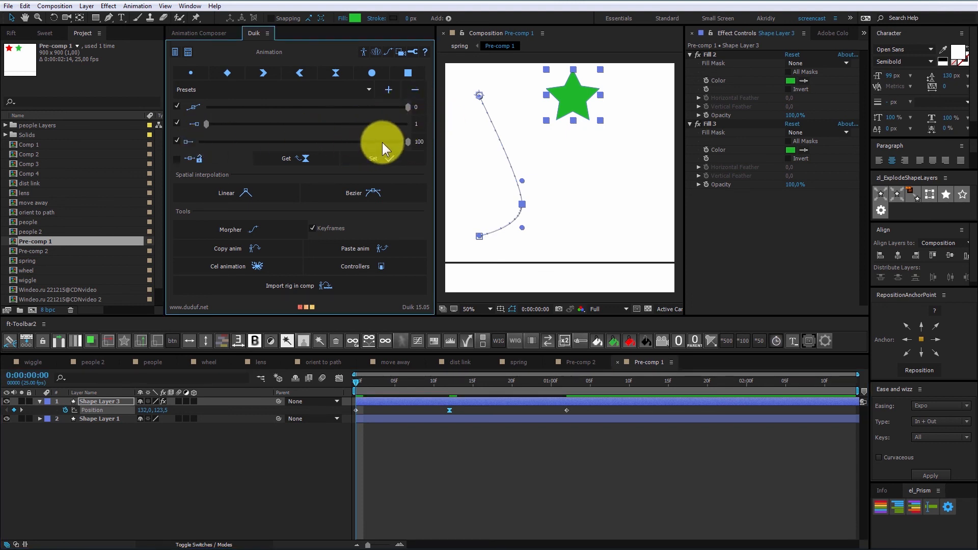
click(206, 93)
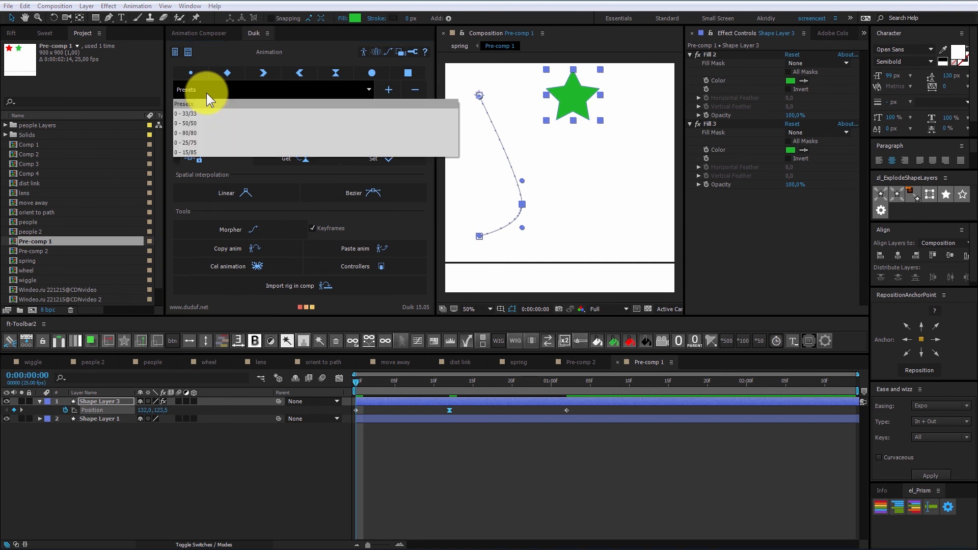
click(175, 208)
Apply the saved 0 - 1/100 ease preset to all of Shape Layer 3's Position keyframes and preview the motion
click(249, 91)
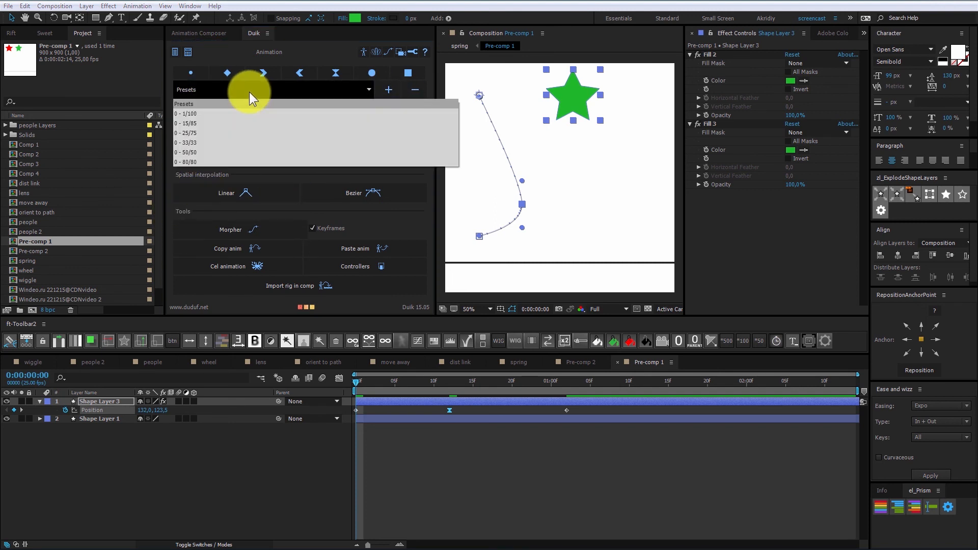
click(232, 114)
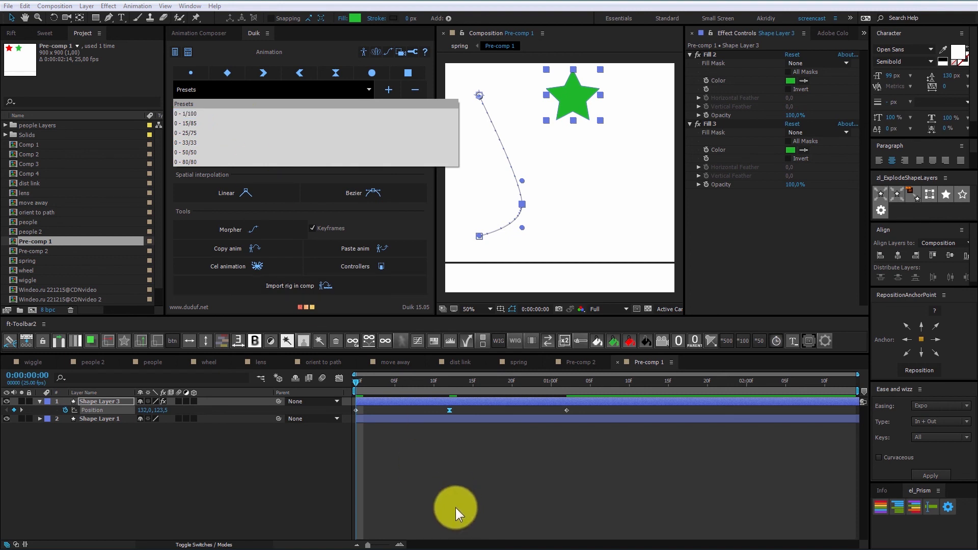
click(455, 507)
drag(284, 396, 286, 412)
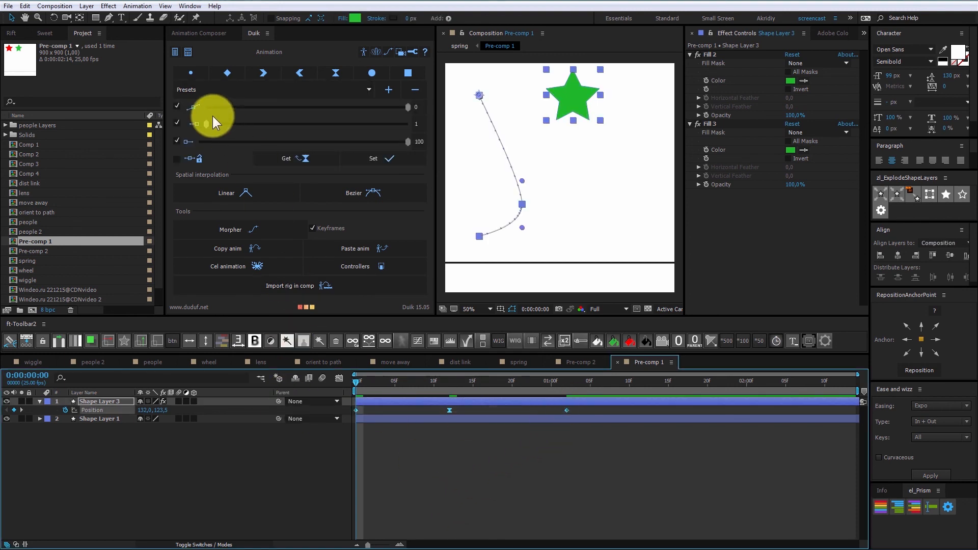
click(211, 92)
click(197, 112)
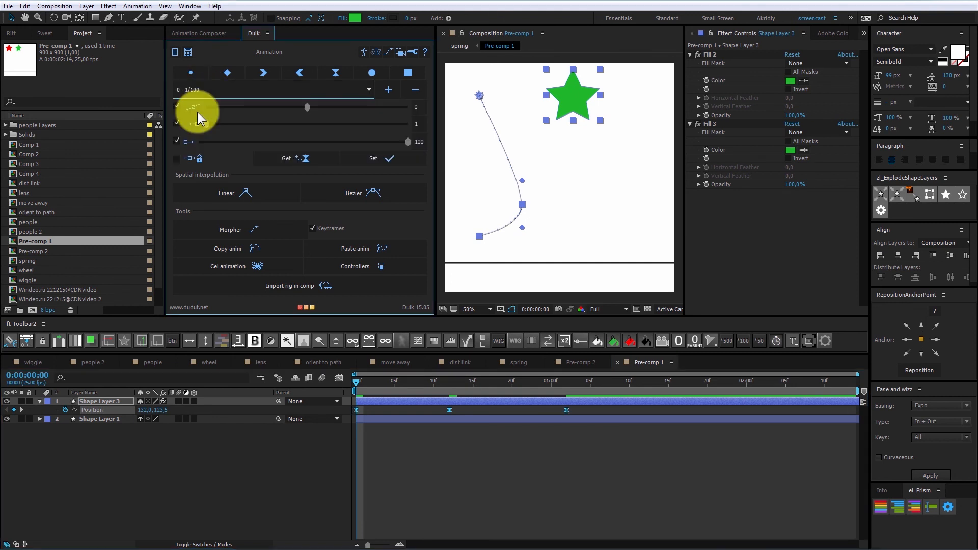
click(408, 449)
key(space)
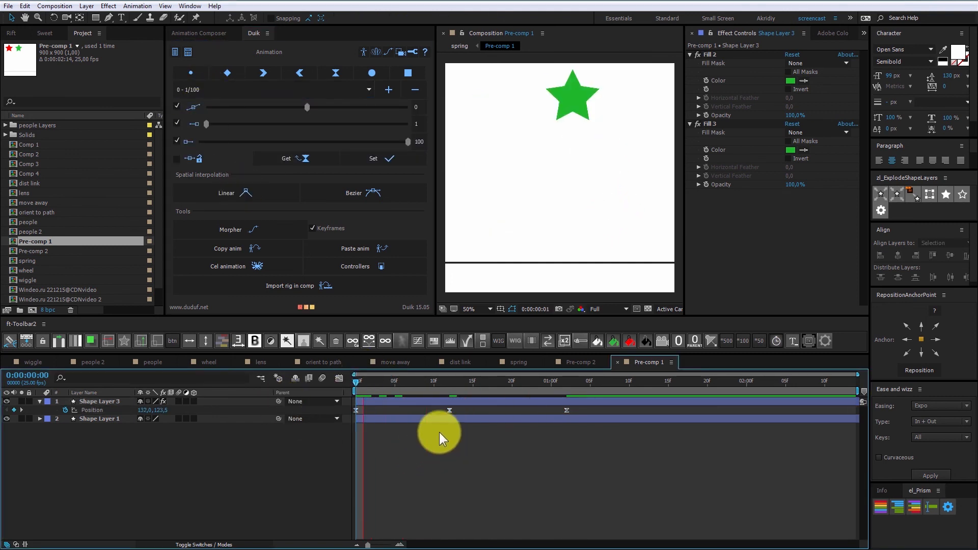
key(space)
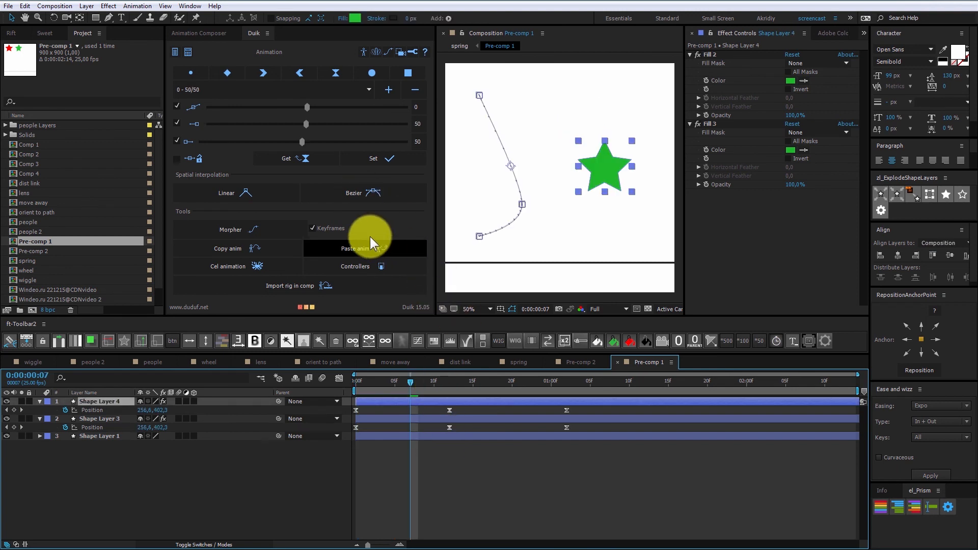
Delete the existing Shape Layer 4, duplicate Shape Layer 3 again, and reveal the new copy's Position keyframes
key(Delete)
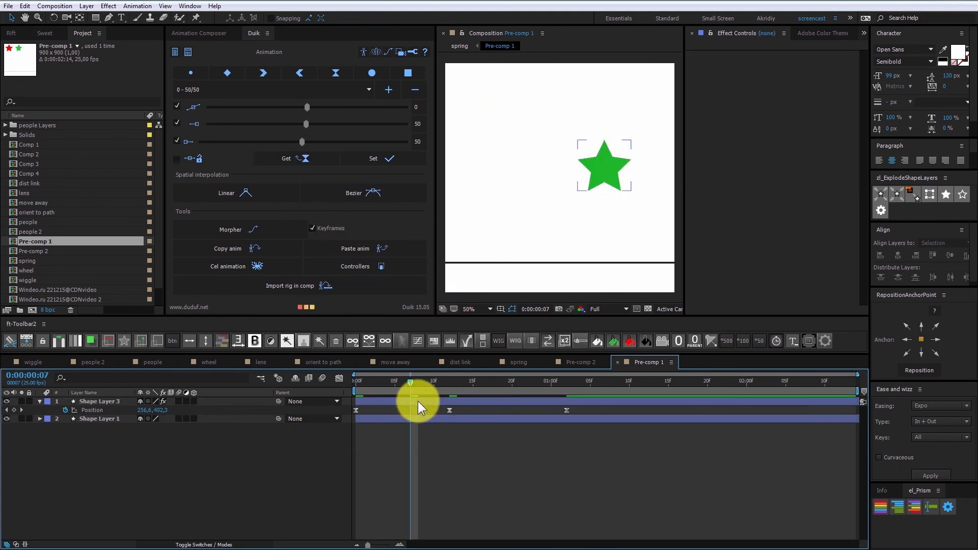
click(427, 401)
key(ctrl+d)
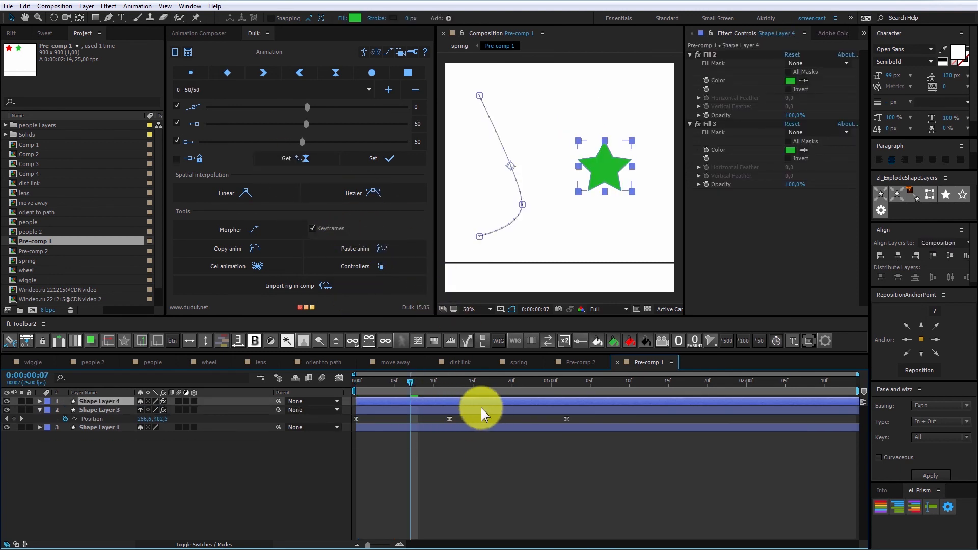
key(p)
Apply Duik's 0 - 80/80 ease preset to all Position keyframes of Shape Layer 4
drag(575, 408, 338, 407)
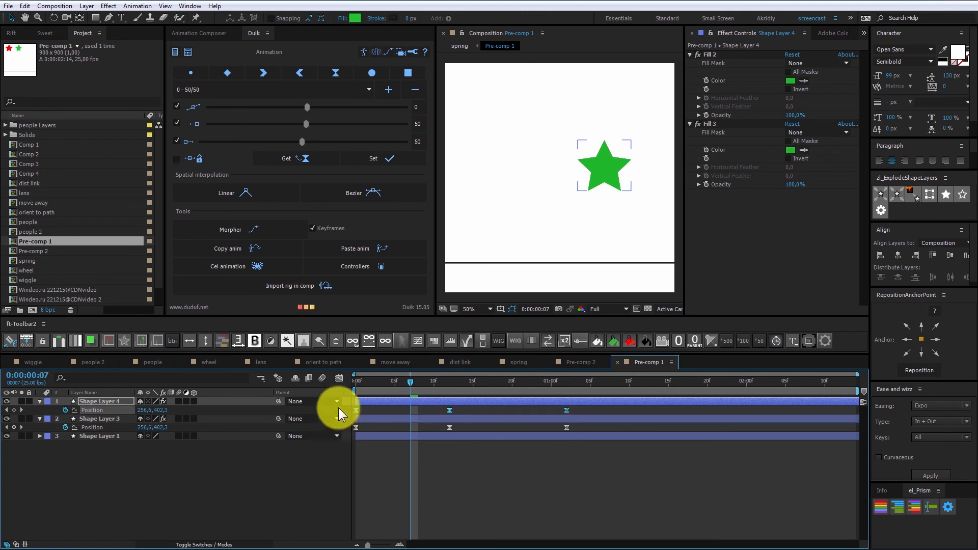
click(213, 90)
click(195, 161)
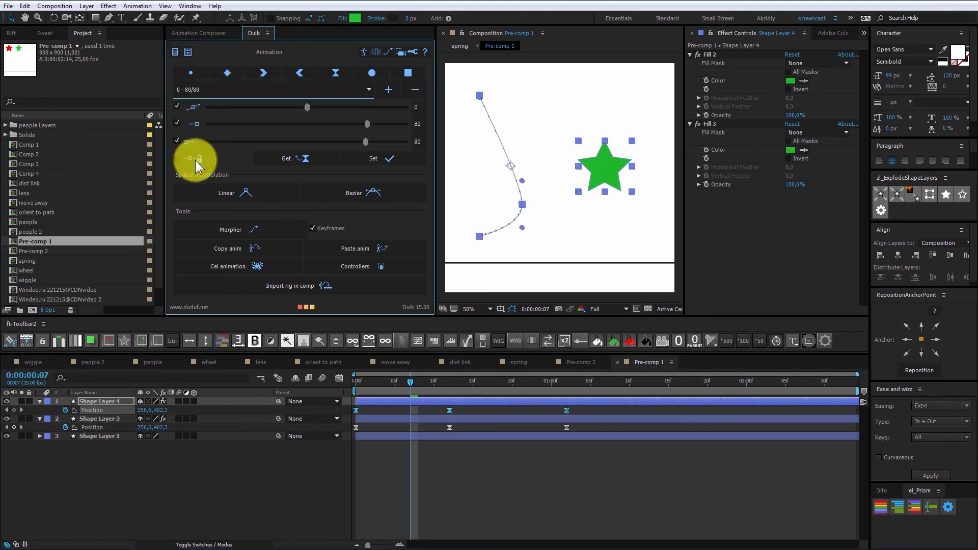
Read the easing of Shape Layer 3's Position keyframes with Duik's Get function and inspect their speed curve in the Graph Editor
click(451, 420)
drag(582, 427, 313, 436)
click(453, 467)
click(442, 418)
click(306, 155)
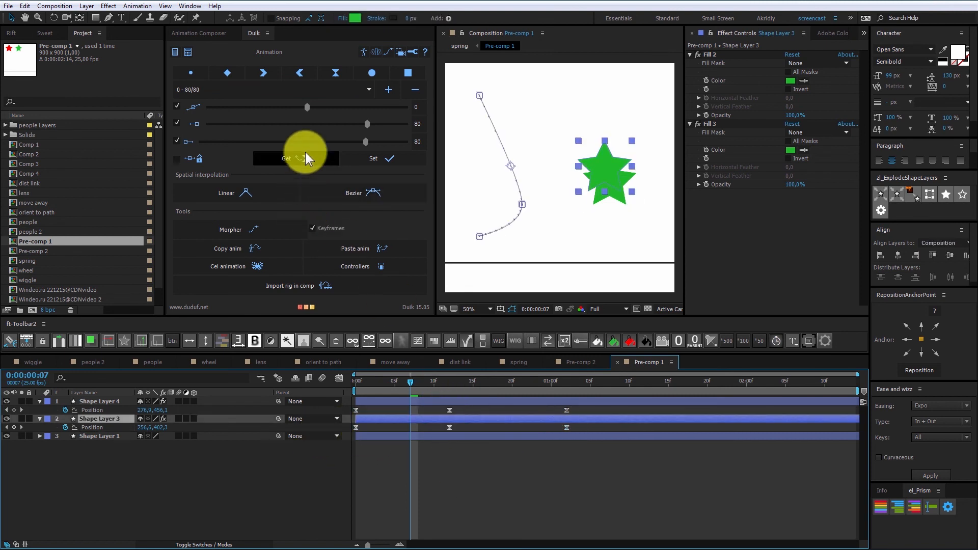
drag(601, 400, 311, 443)
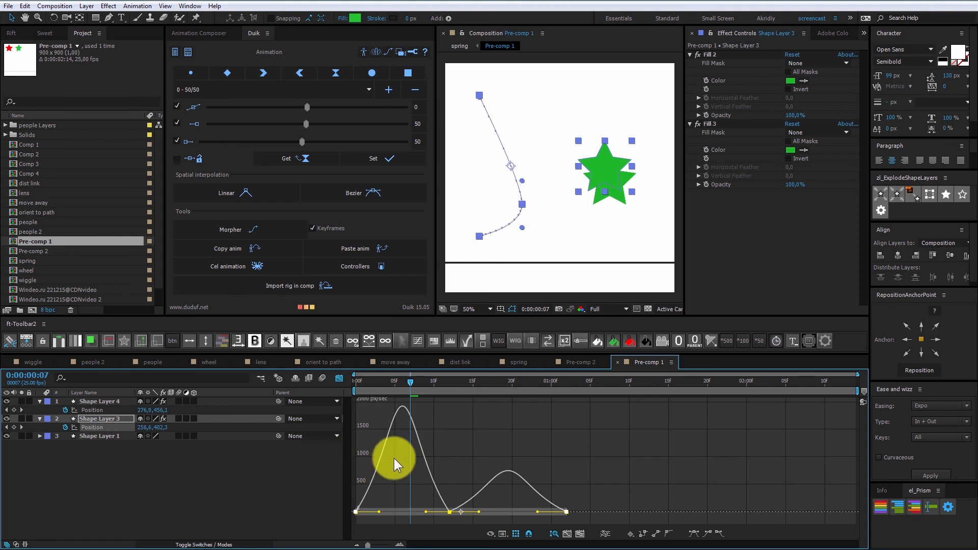
click(315, 157)
click(338, 378)
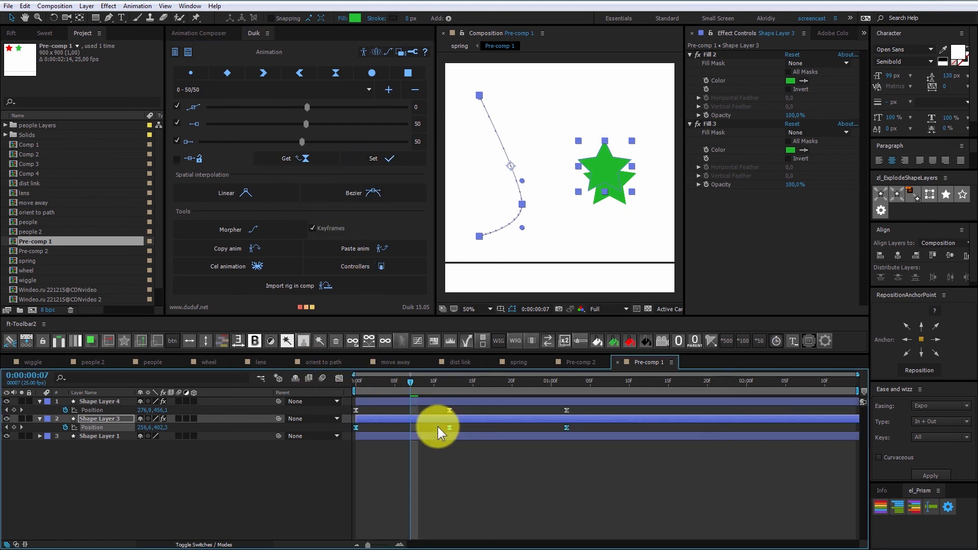
Load the easing values of Shape Layer 4's Position keyframes into Duik with the Get function
drag(580, 406, 336, 415)
click(304, 160)
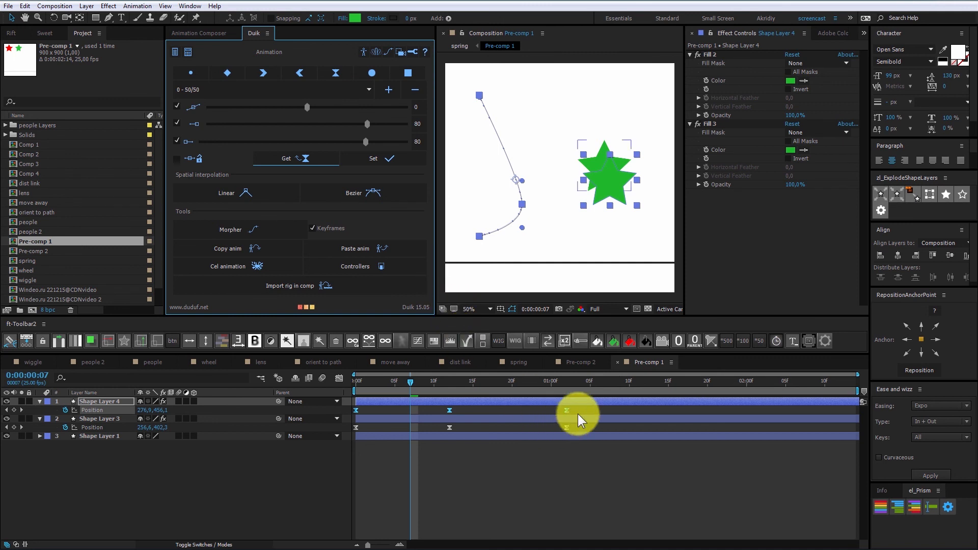
drag(577, 424, 312, 434)
click(356, 403)
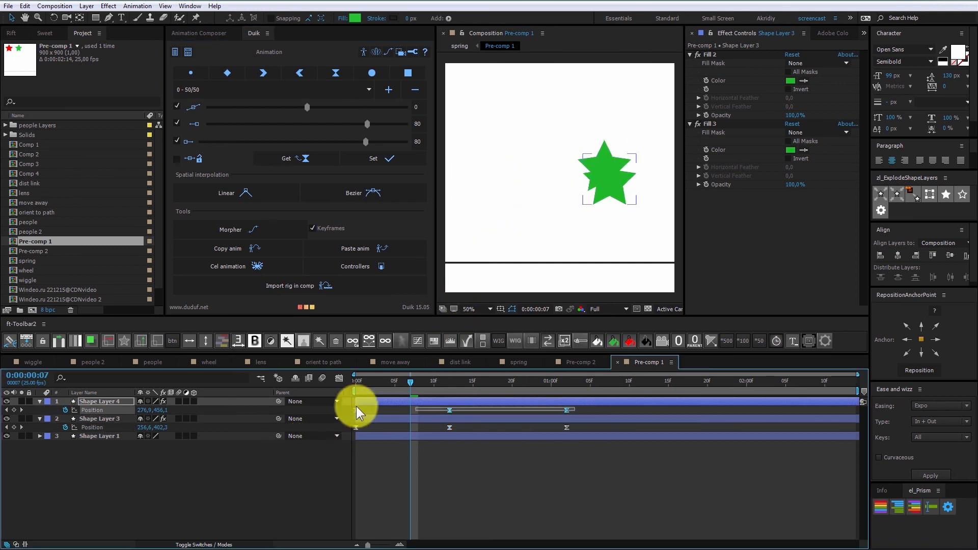
click(307, 409)
click(306, 158)
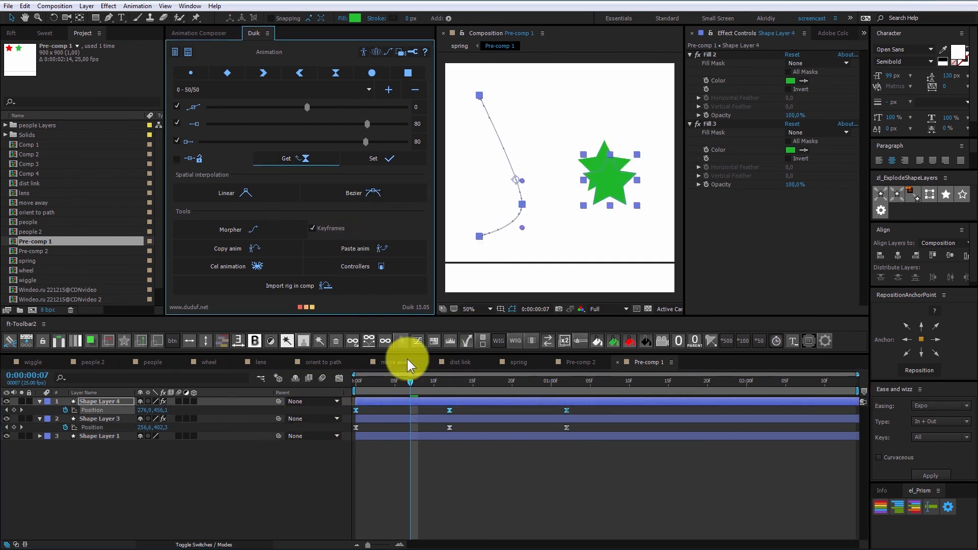
Apply the retrieved easing to Shape Layer 3's Position keyframes with Duik's Set function and scrub the timeline back to the start
click(418, 418)
click(365, 158)
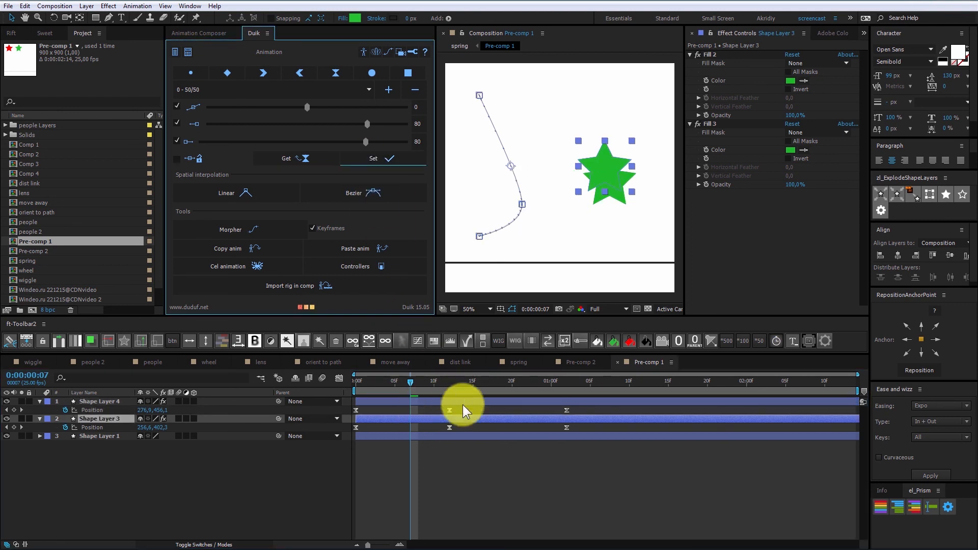
click(448, 387)
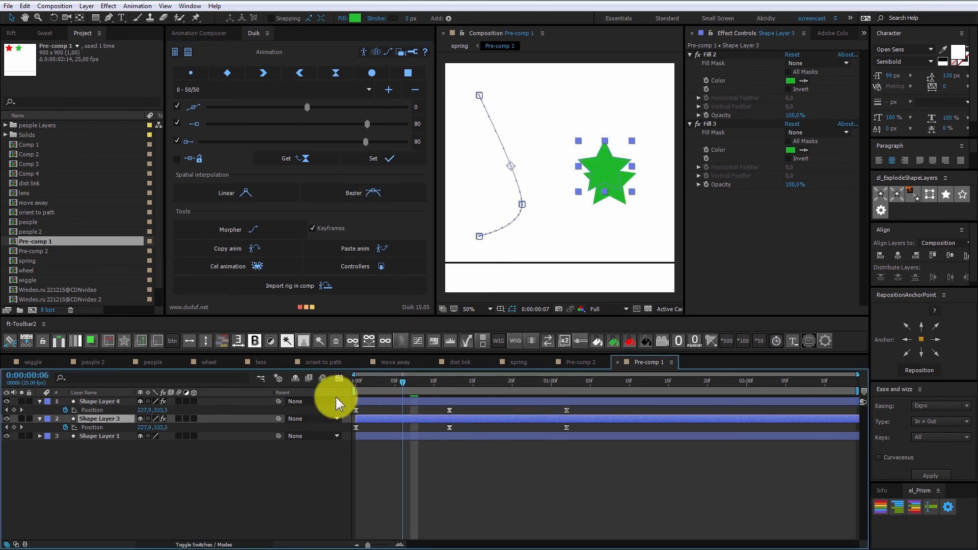
key(Home)
drag(360, 389, 338, 420)
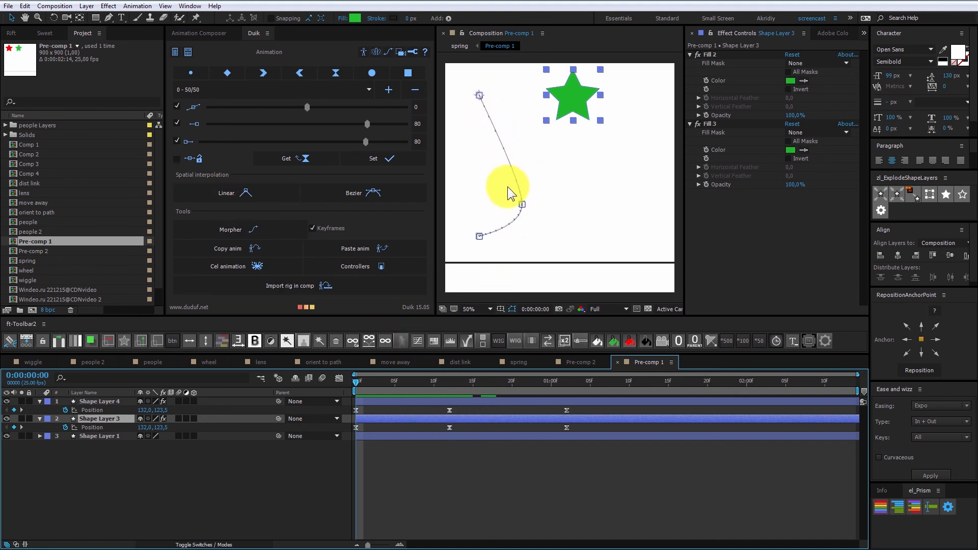
Switch the spatial interpolation of Shape Layer 4's Position keyframes to linear, to Bezier, and back to linear
click(456, 402)
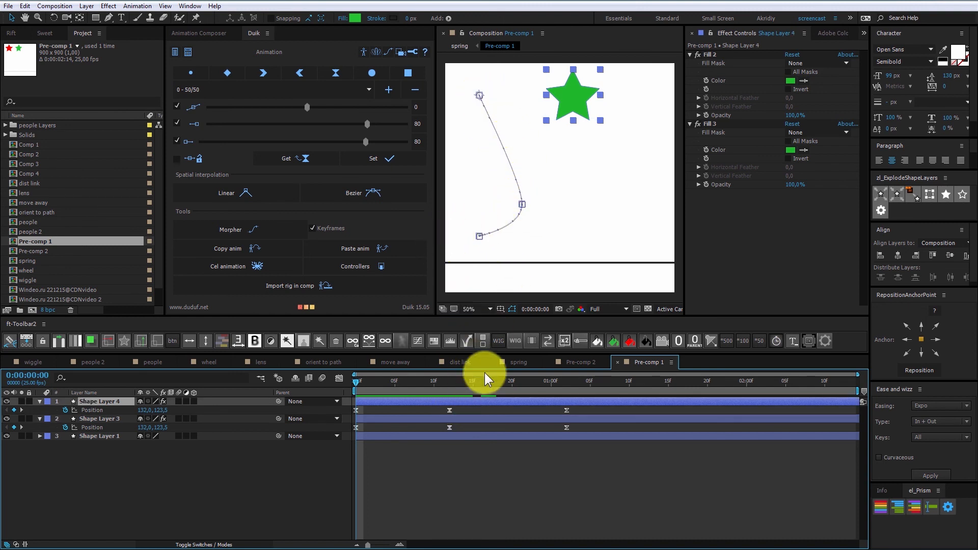
drag(580, 406, 344, 393)
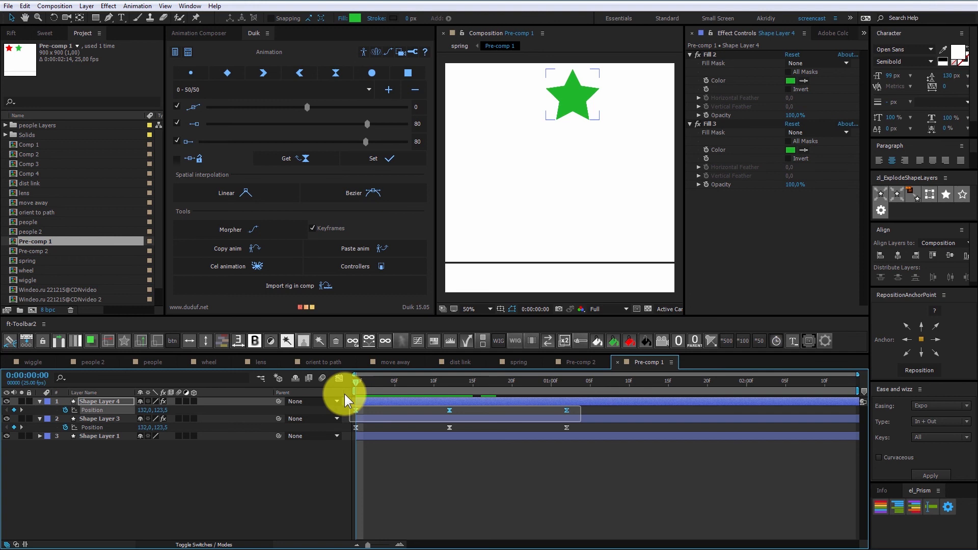
click(255, 194)
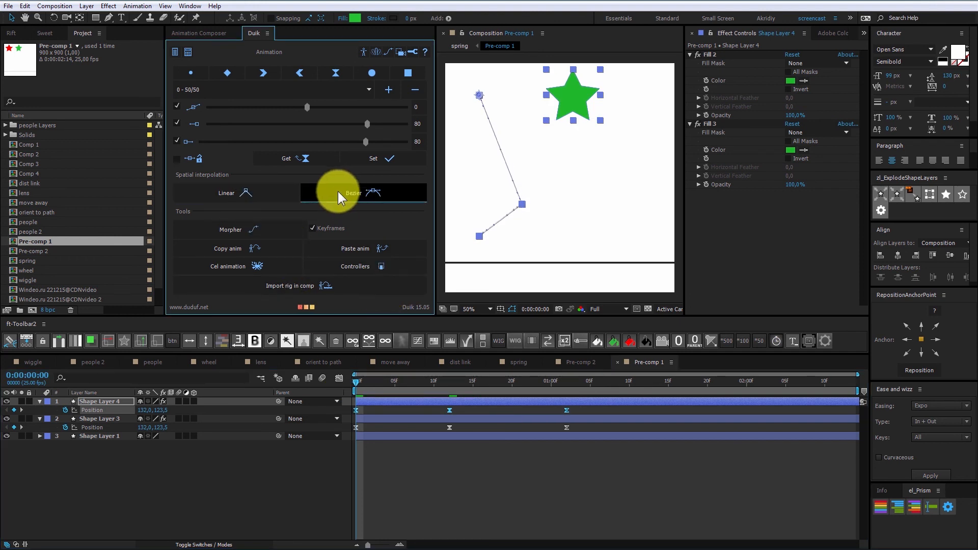
click(339, 192)
click(268, 198)
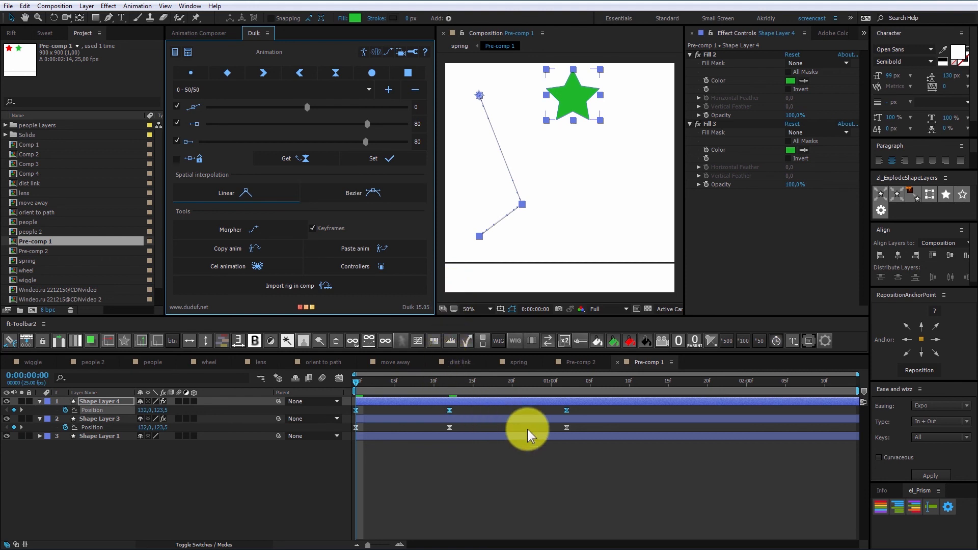
Look through the temporal interpolation options in the Keyframe Interpolation dialog for the selected Position keyframes
key(ctrl+alt+k)
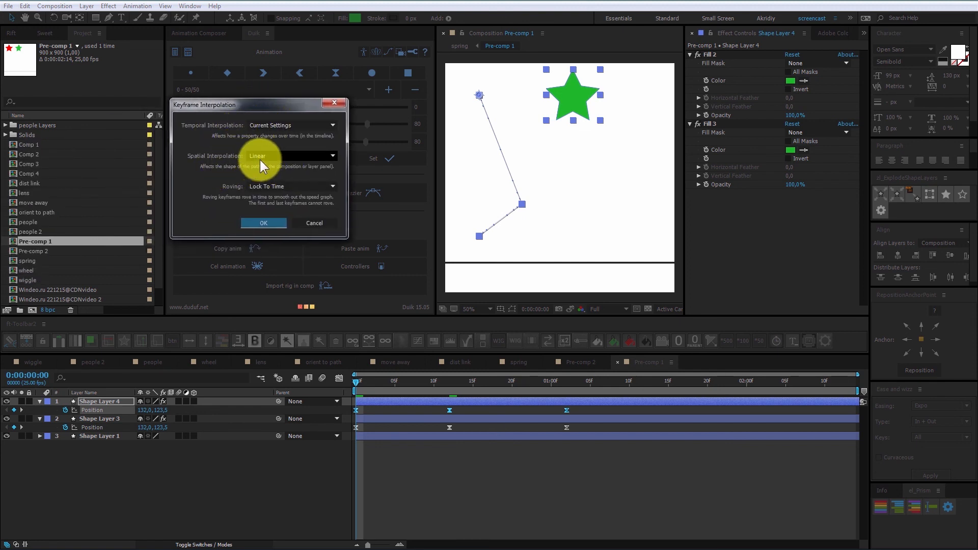
click(269, 127)
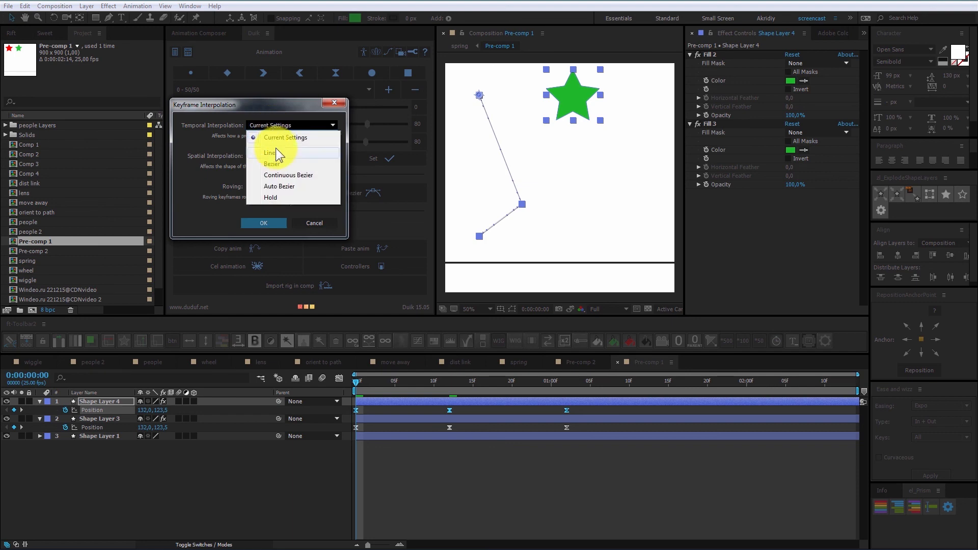
click(280, 195)
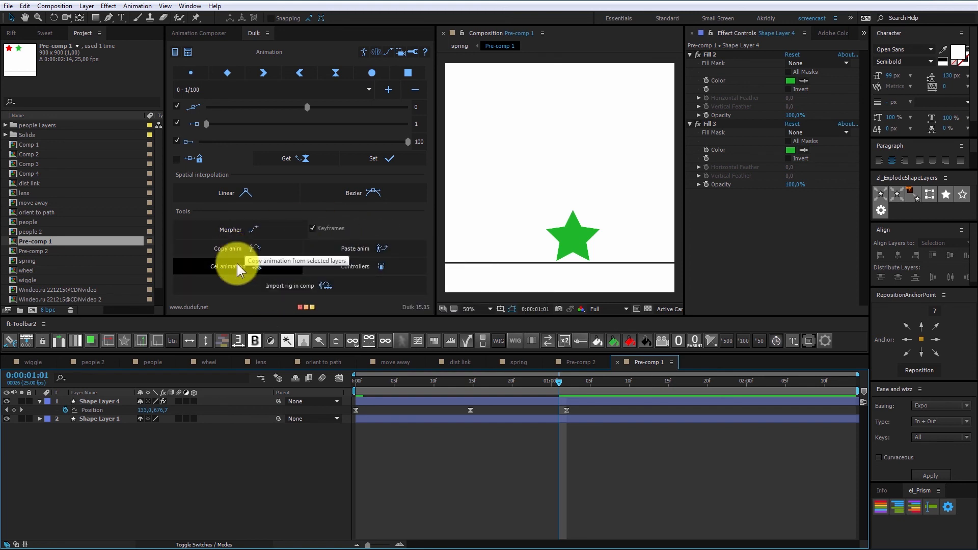
drag(580, 414, 330, 409)
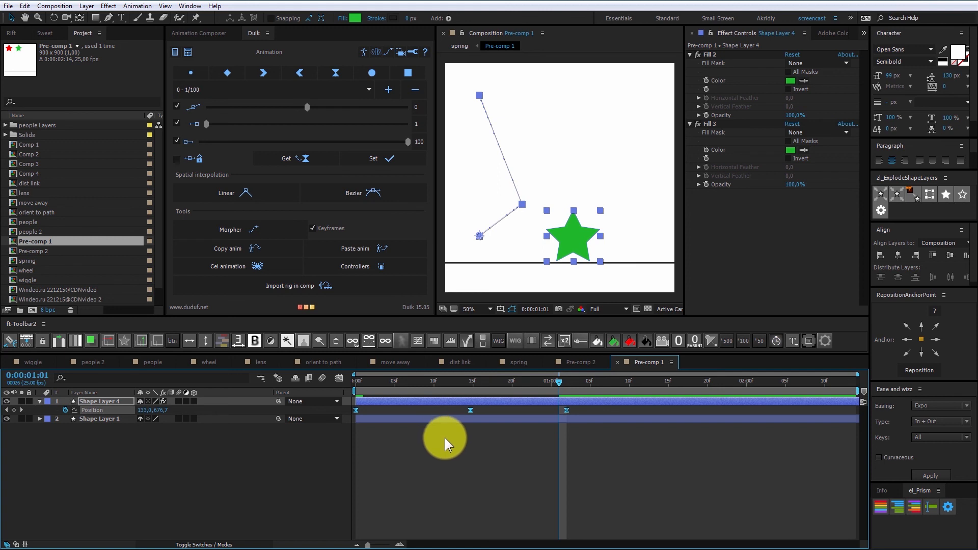
click(483, 445)
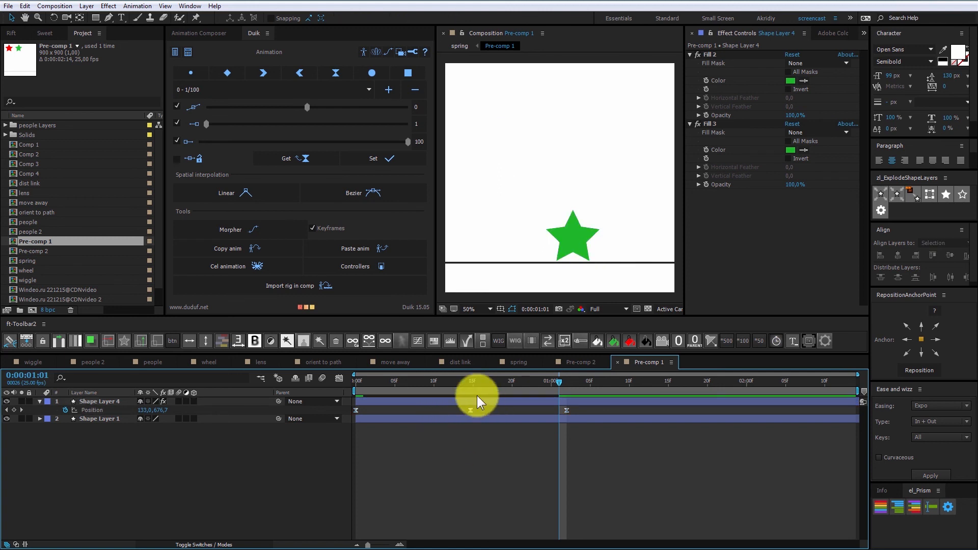
click(478, 401)
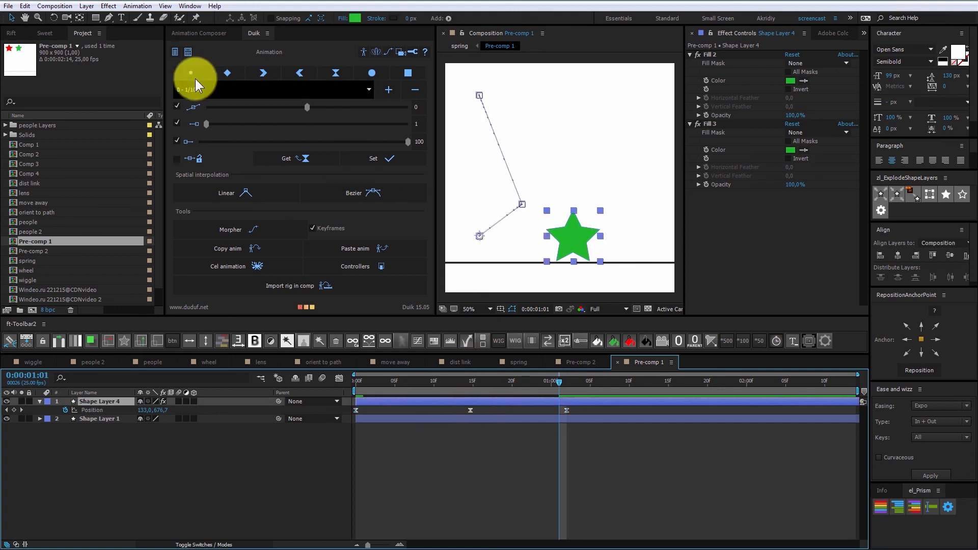
Draw a square as a new shape layer in the upper-left part of the composition and fill it red
click(96, 19)
key(F2)
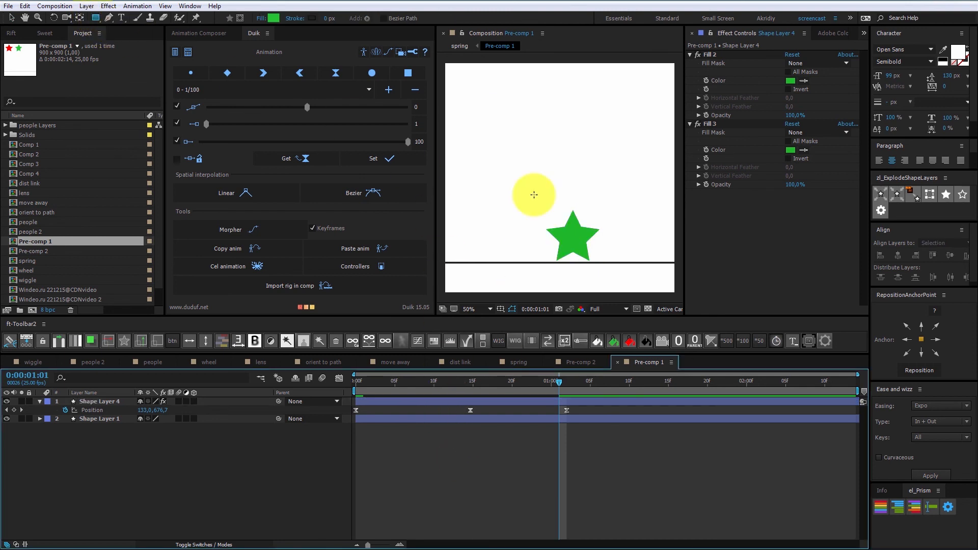
drag(484, 115, 534, 164)
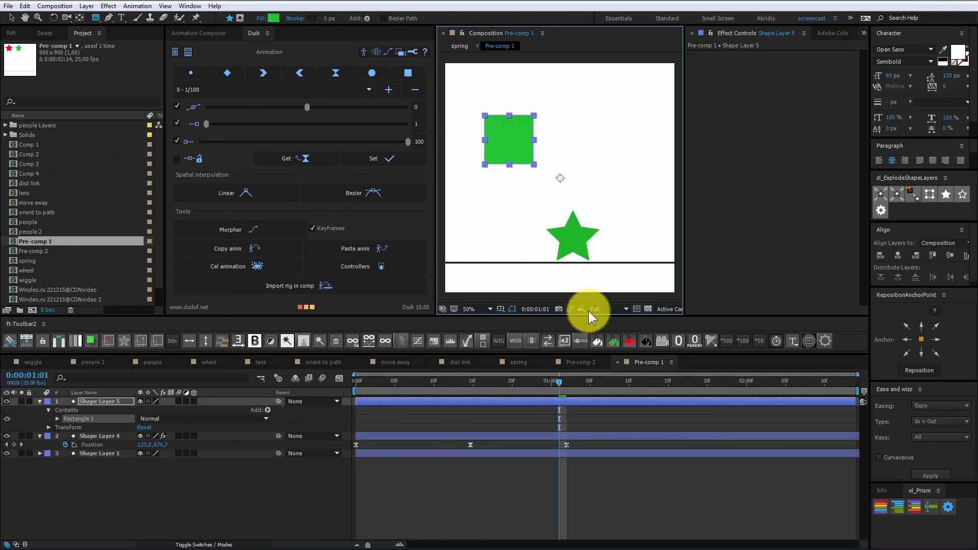
click(628, 342)
Keyframe the red square's Scale at 100% on frame 0 and enlarge it to about 142% at frame 6
drag(531, 395, 354, 399)
key(s)
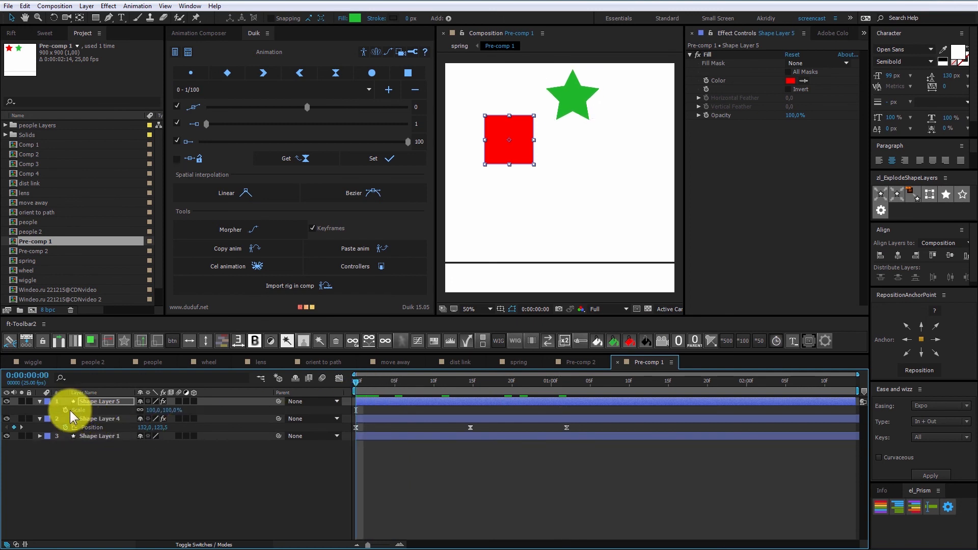
click(66, 410)
click(403, 390)
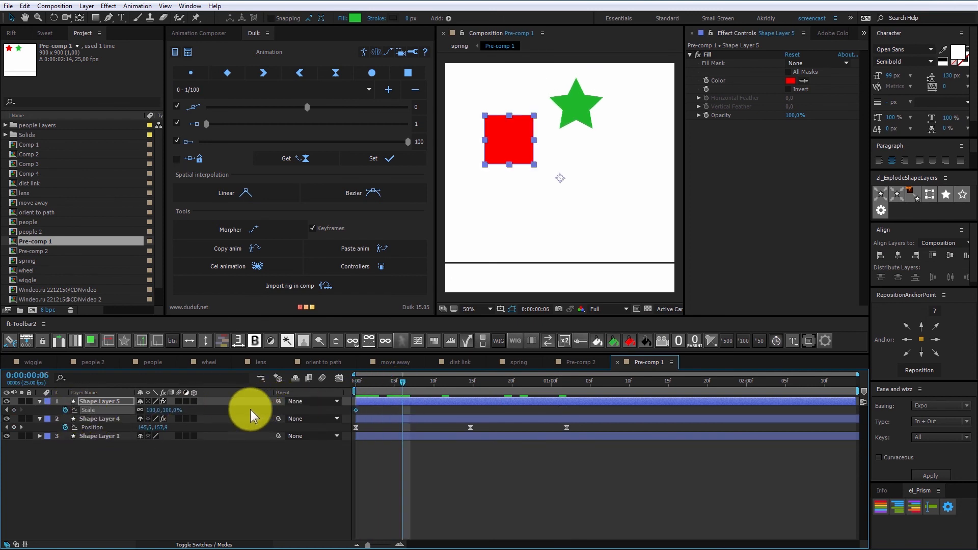
drag(155, 410, 214, 409)
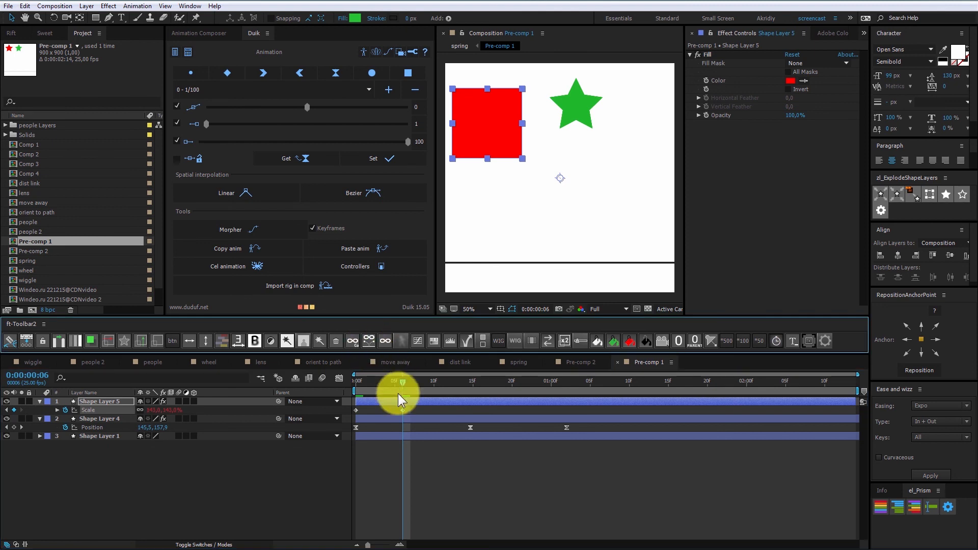
Create a Duik Morpher with keyframes for the square's Scale keyframes and the star's Position keyframes
drag(398, 393, 333, 403)
click(256, 231)
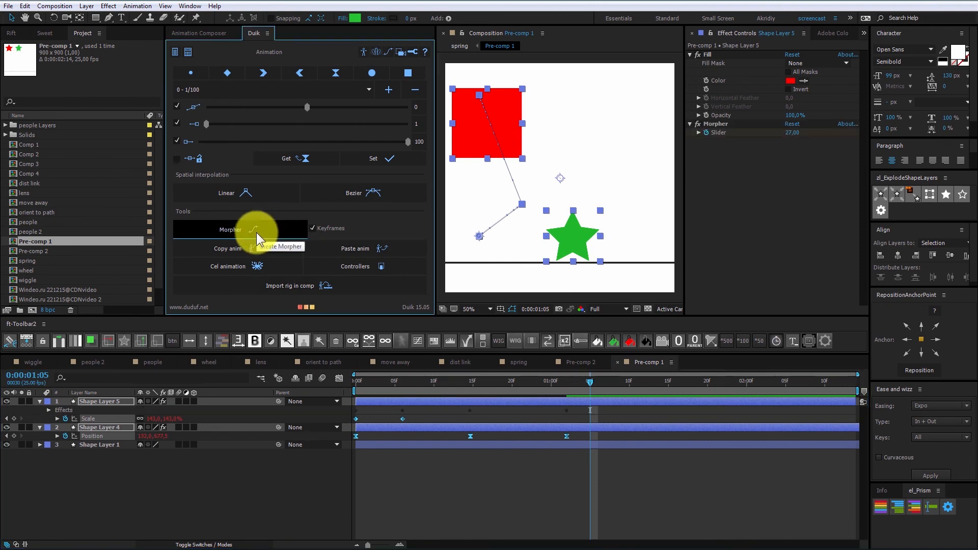
Keyframe the red square's Morpher Slider at 1 on 0:00:01:05 and reveal the layer's keyframes
click(414, 481)
click(400, 400)
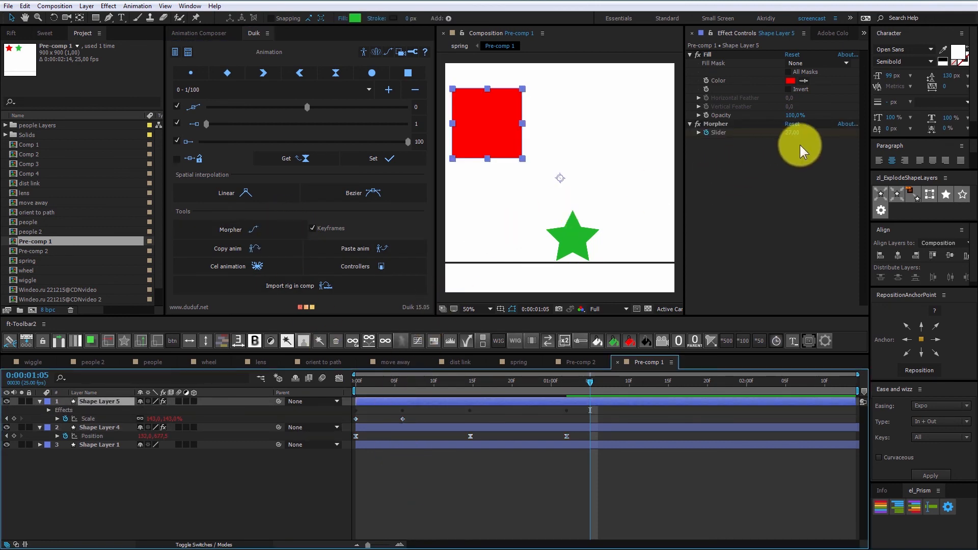
mouse_move(796, 137)
mouse_down()
mouse_move(772, 142)
mouse_move(789, 138)
mouse_up()
click(537, 399)
key(u)
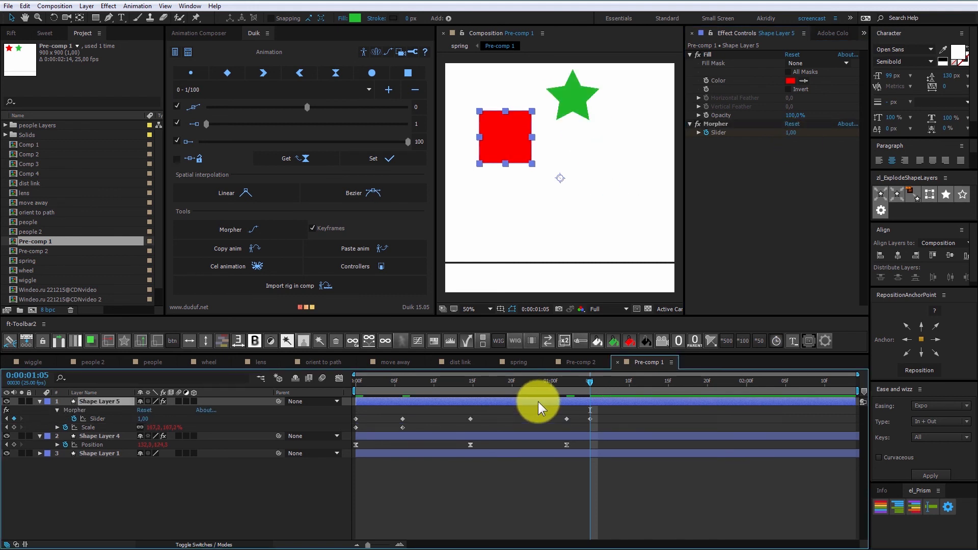
Delete the Morpher Slider keyframes between frame 0 and 0:00:01:05, and scrub through the animation
click(97, 420)
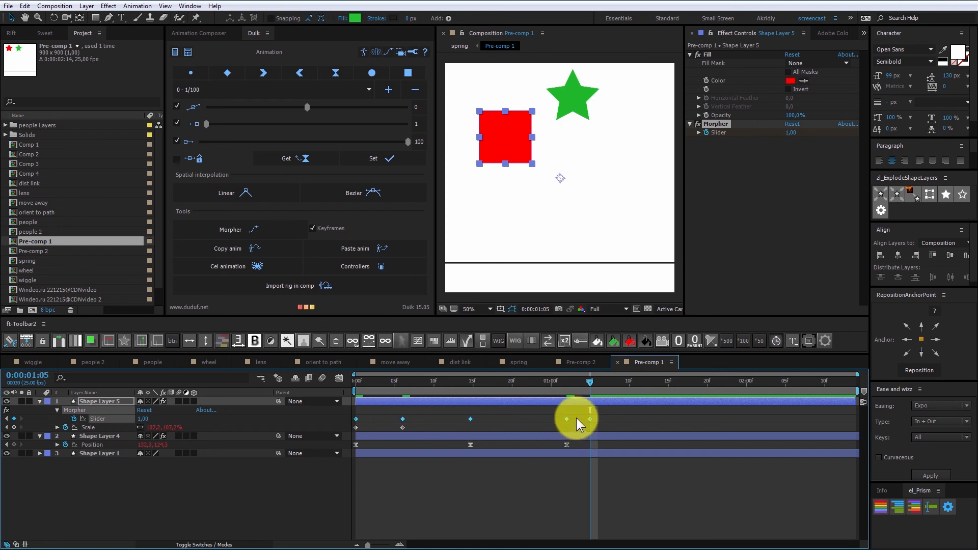
drag(577, 418, 387, 420)
key(Delete)
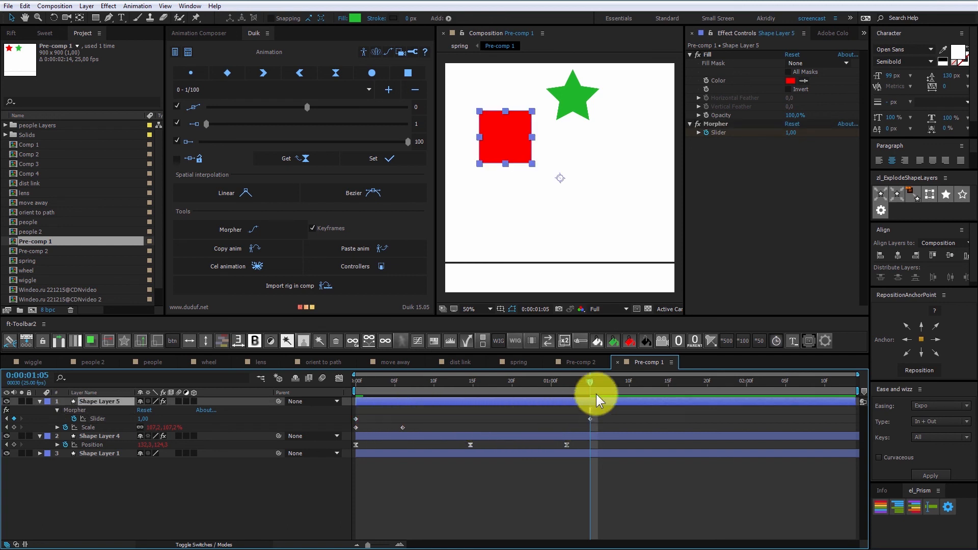
drag(590, 382, 316, 375)
click(589, 390)
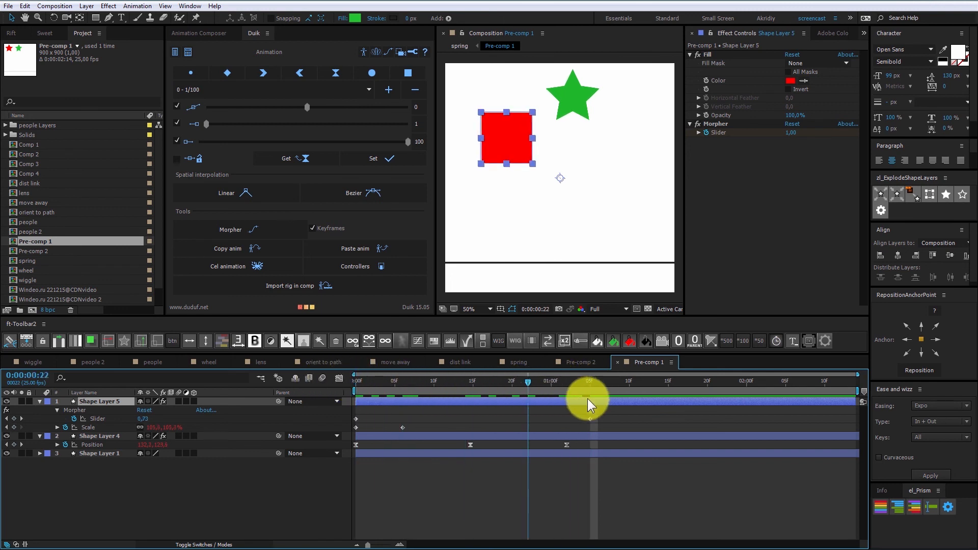
Raise the red square's Morpher Slider value on its last keyframe at 0:00:01:05
drag(149, 420, 169, 419)
drag(591, 383, 588, 426)
drag(144, 419, 158, 436)
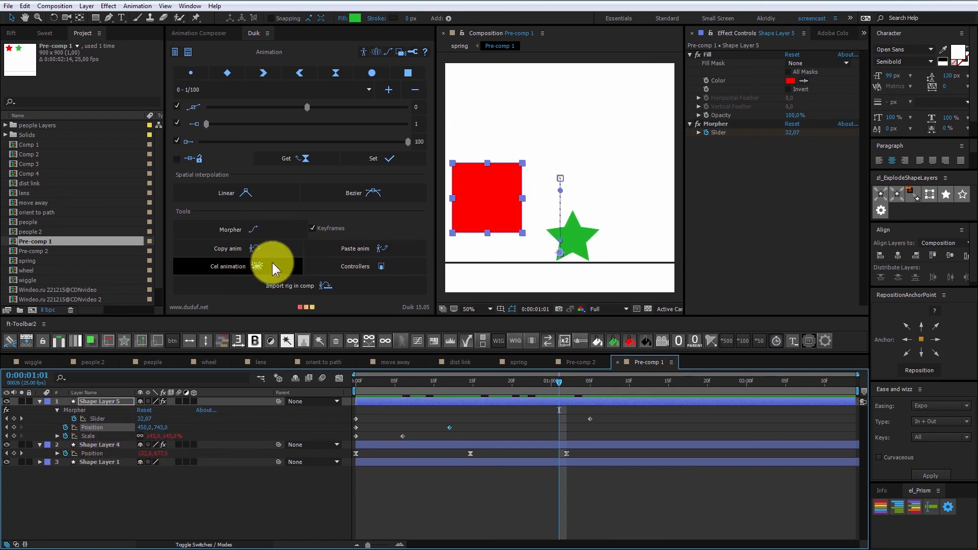
Copy the animation of all three layers in Pre-comp 1 with Duik's Copy anim
click(412, 414)
click(411, 402)
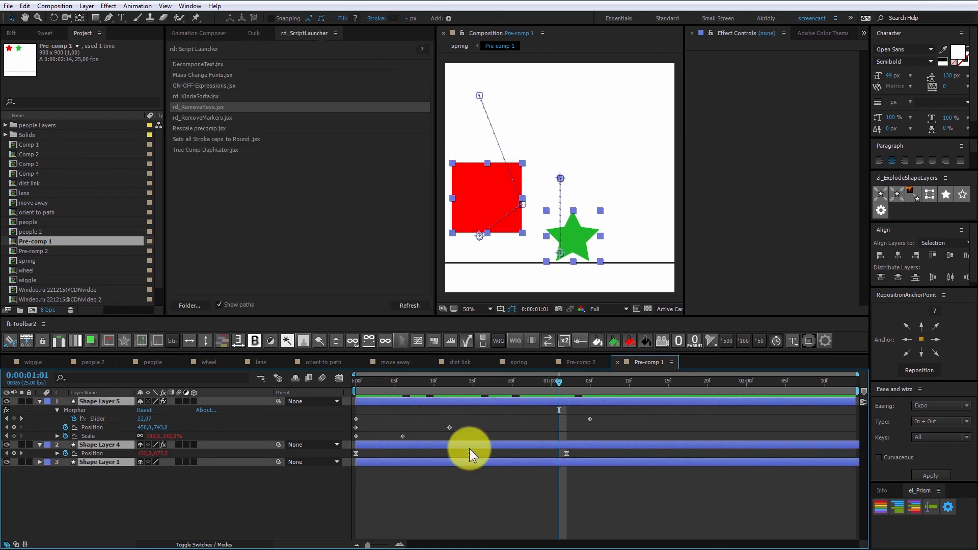
click(594, 426)
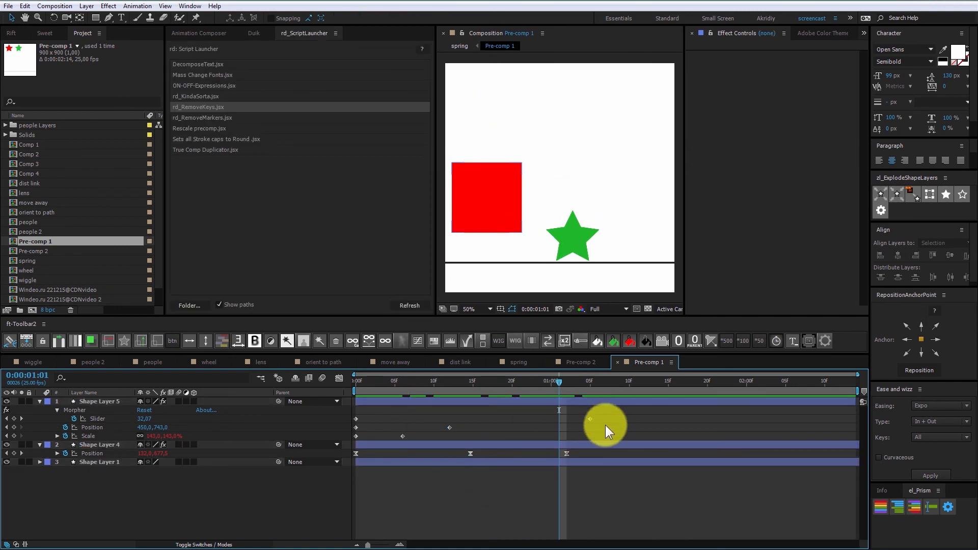
click(472, 419)
shift+click(478, 463)
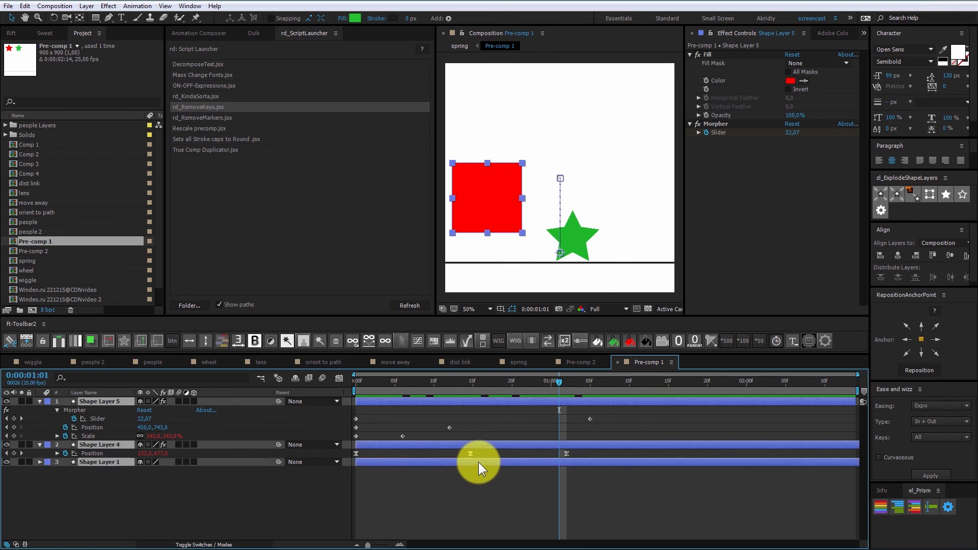
click(255, 32)
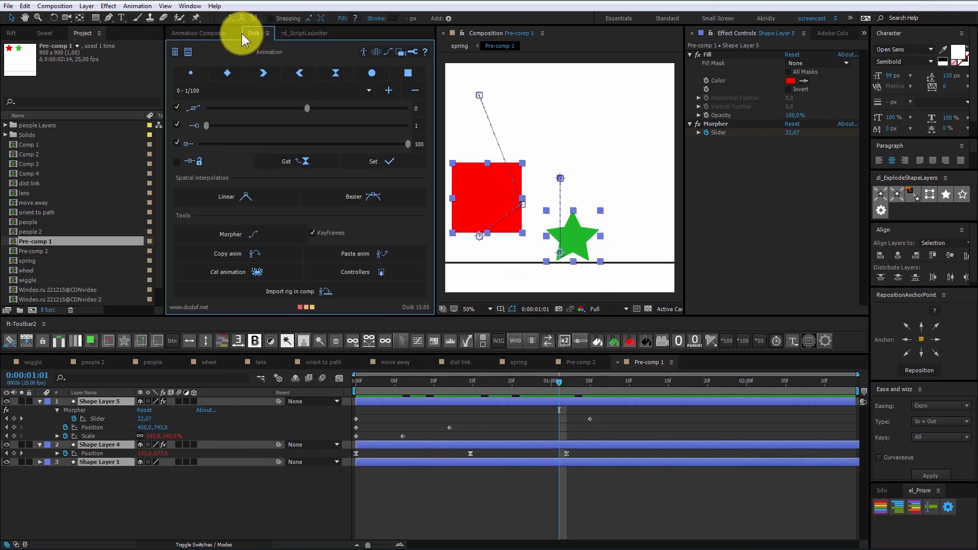
click(253, 258)
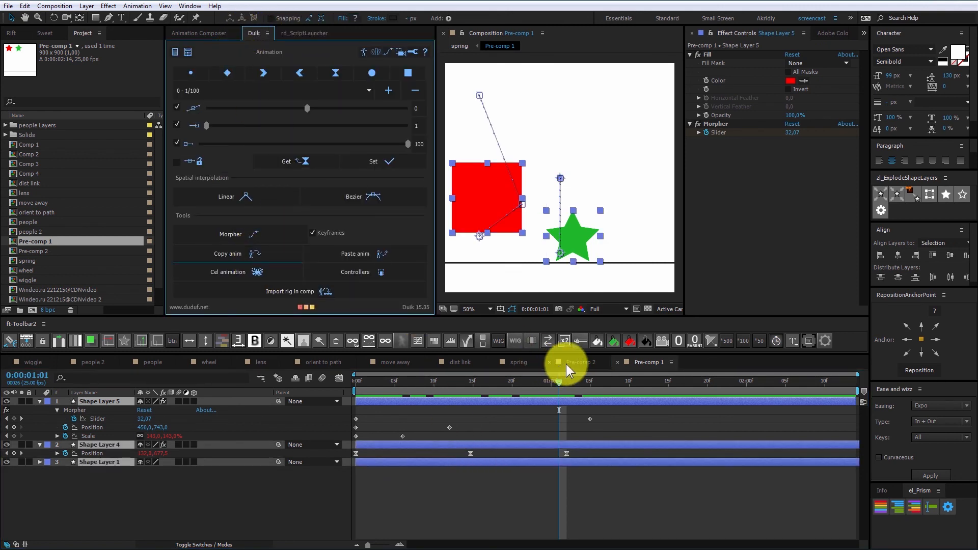
Try to paste the copied animation into Pre-comp 2 with no layers selected
click(570, 362)
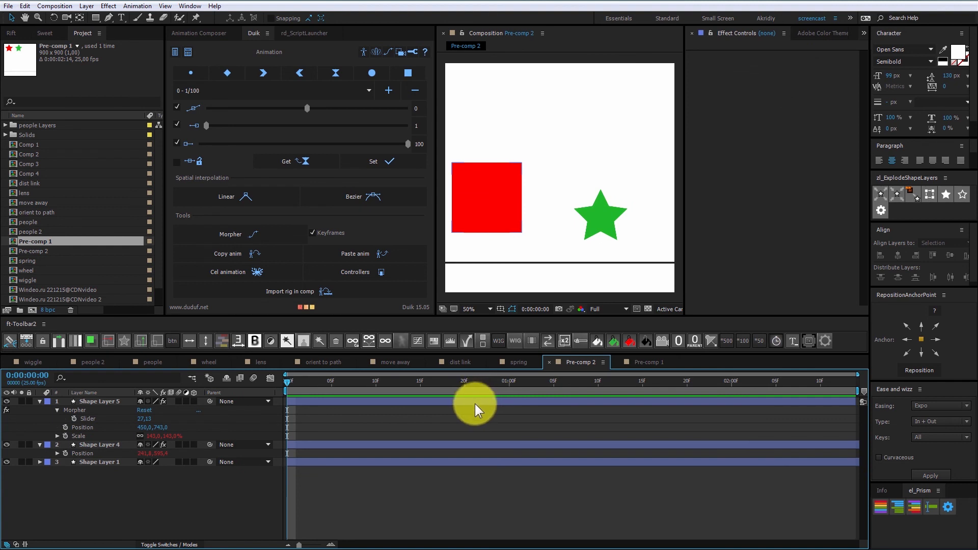
click(379, 255)
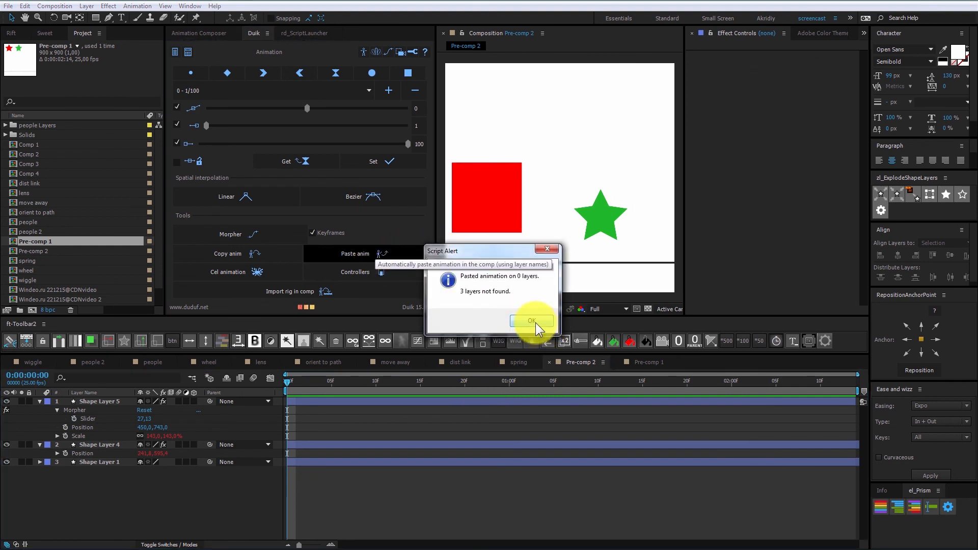
click(536, 322)
Paste the copied animation onto all the layers of Pre-comp 2 with Duik, and undo the paste
click(642, 363)
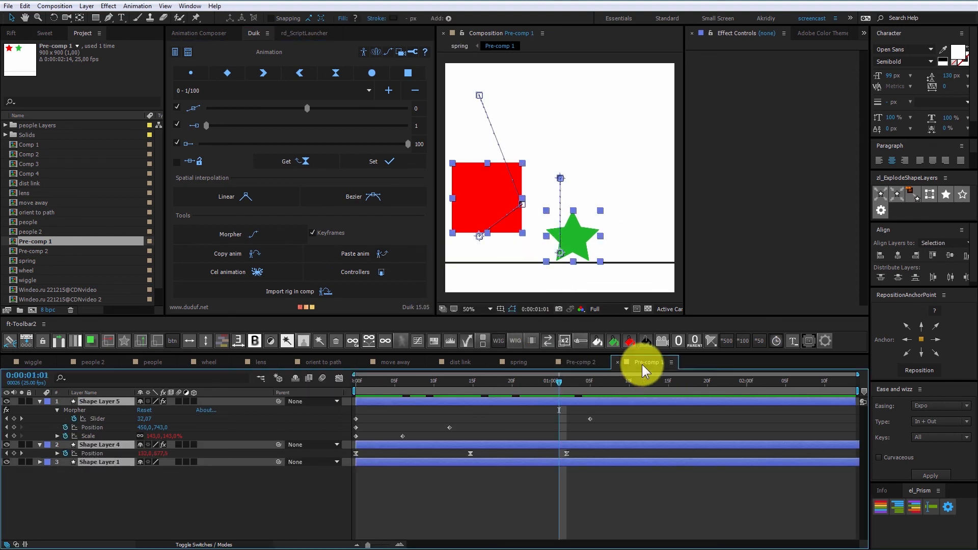
click(581, 362)
click(338, 399)
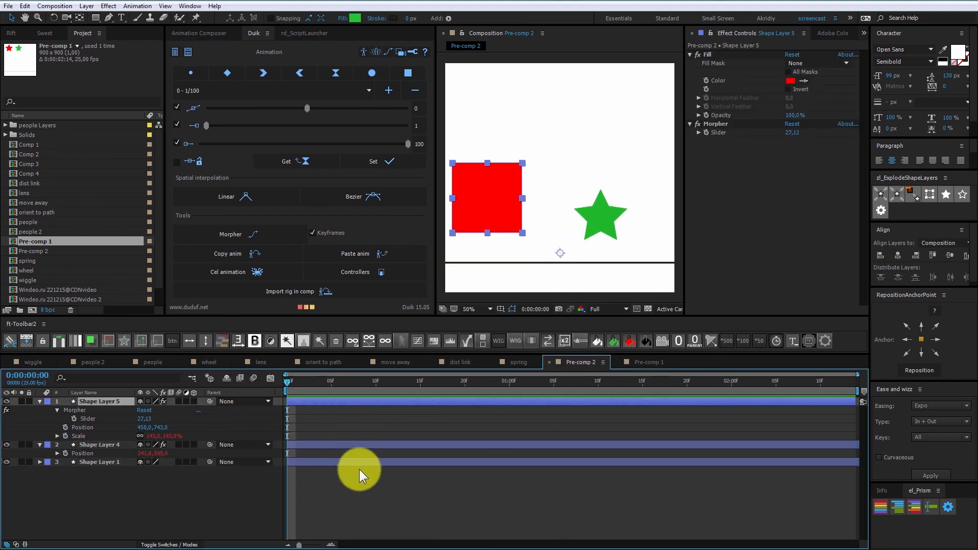
key(ctrl+a)
click(368, 253)
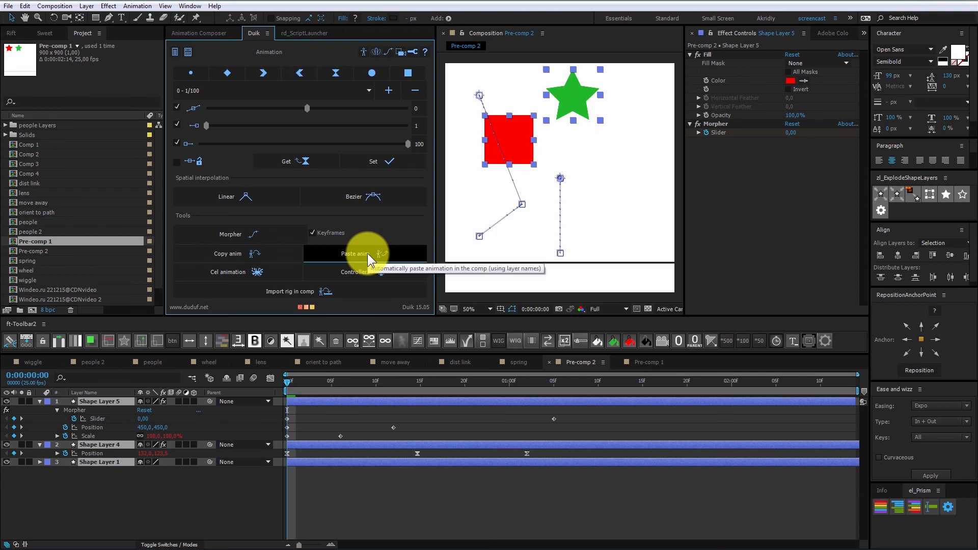
key(ctrl+z)
click(416, 484)
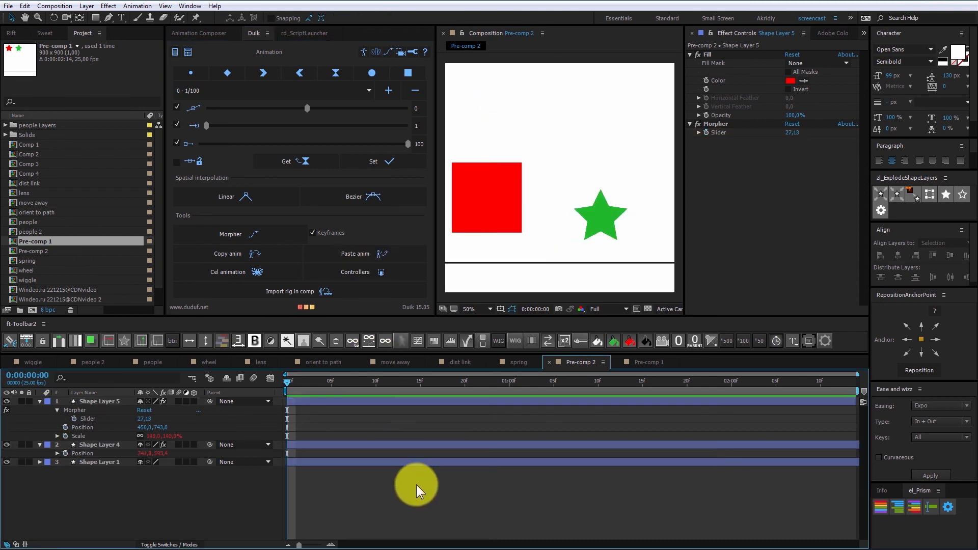
Compare the layer names in the two pre-comps and rename Shape Layer 5 in Pre-comp 2 as 6
click(646, 361)
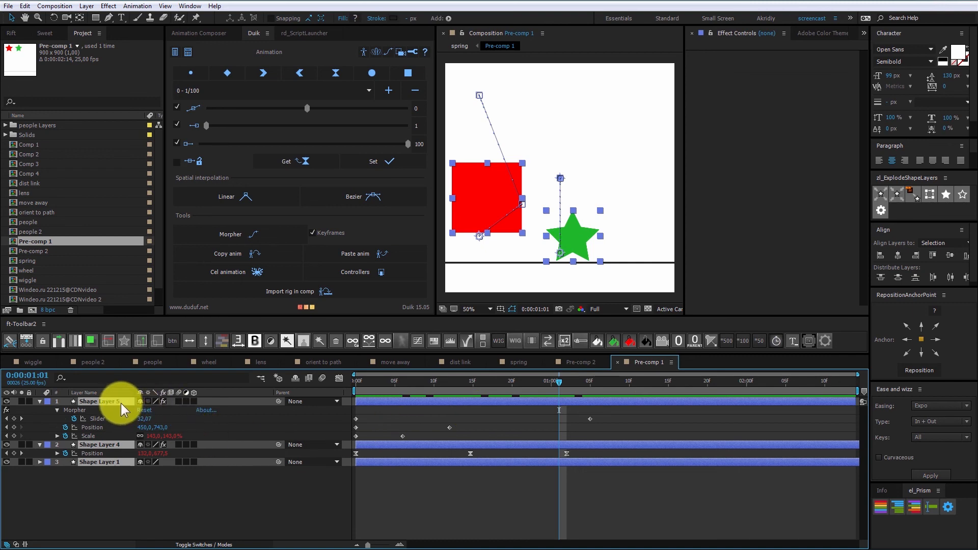
click(584, 362)
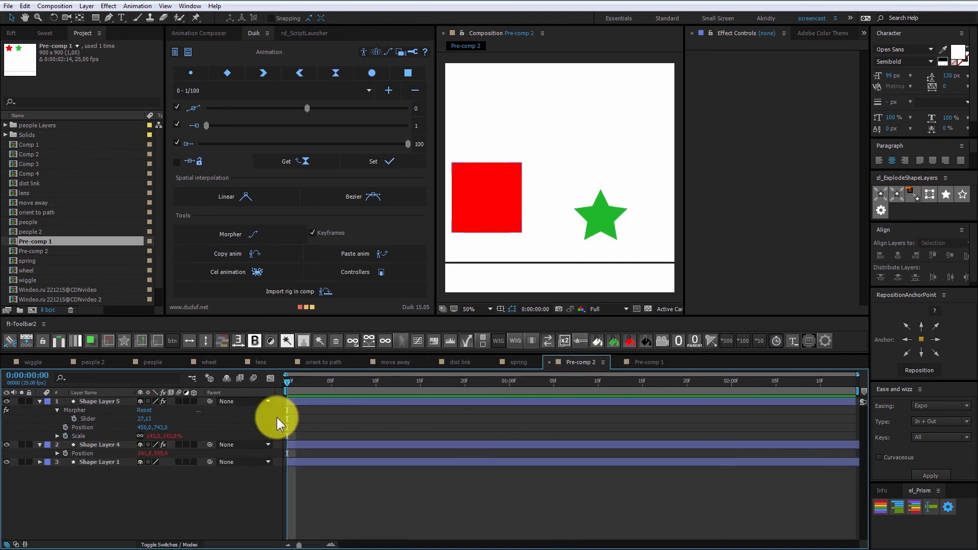
click(108, 402)
key(Return)
key(BackSpace)
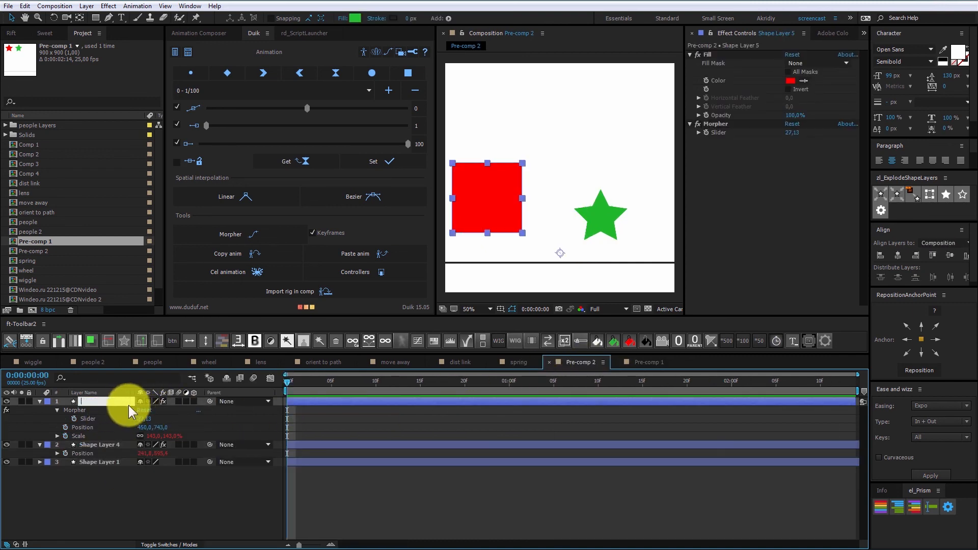
text(6)
key(Return)
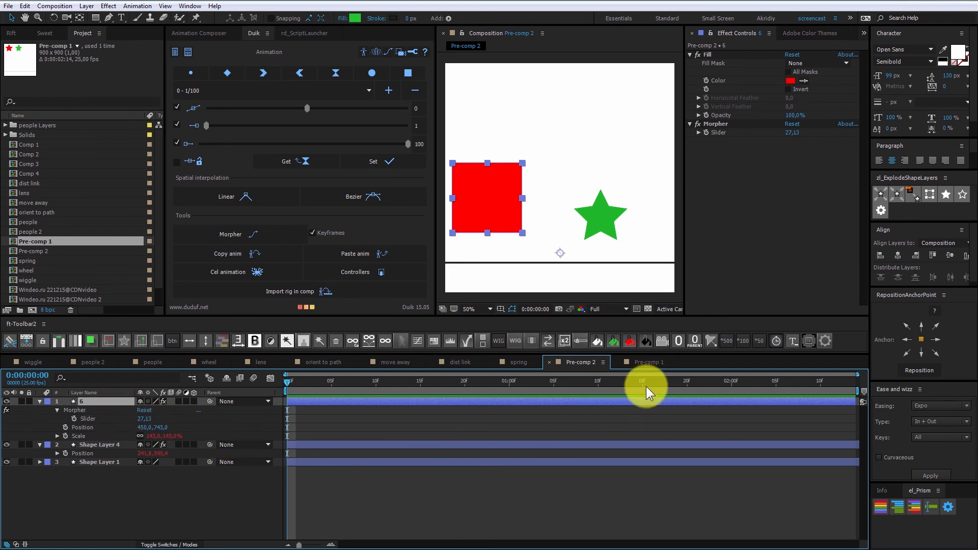
Paste the copied animation into Pre-comp 2 by layer names, with the square's layer renamed, and clear the selection
click(372, 252)
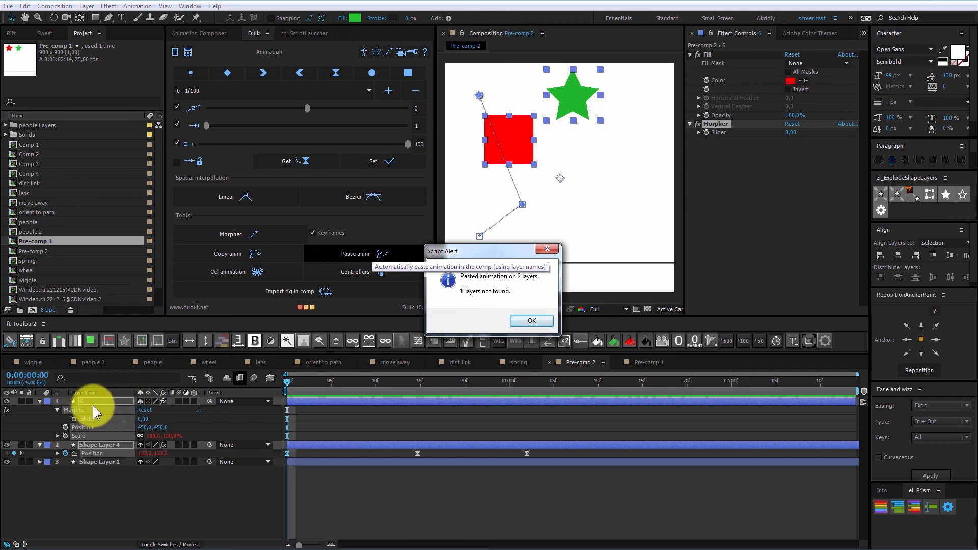
click(530, 321)
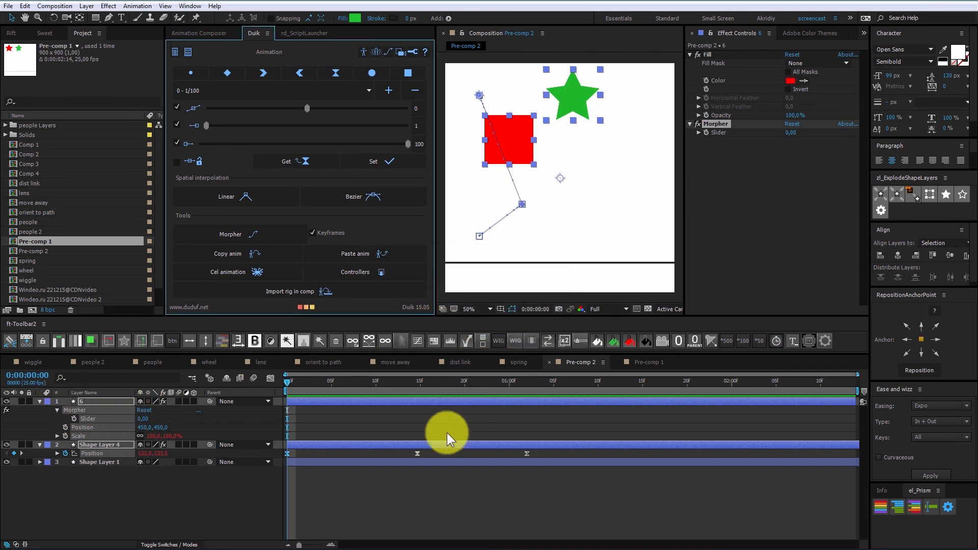
click(408, 496)
Set Duik's animation copy/paste method to Use selection order and return to the animation tools
click(414, 51)
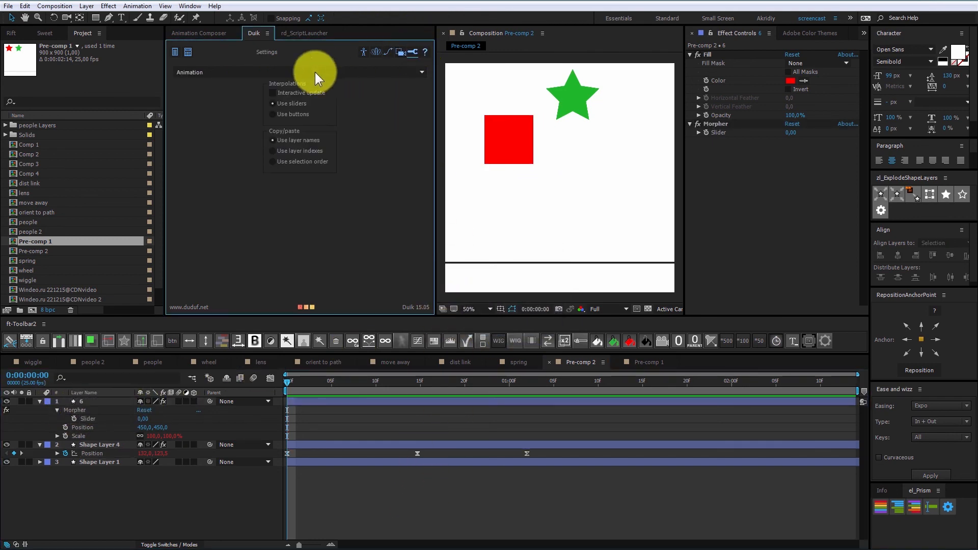
click(201, 72)
click(196, 102)
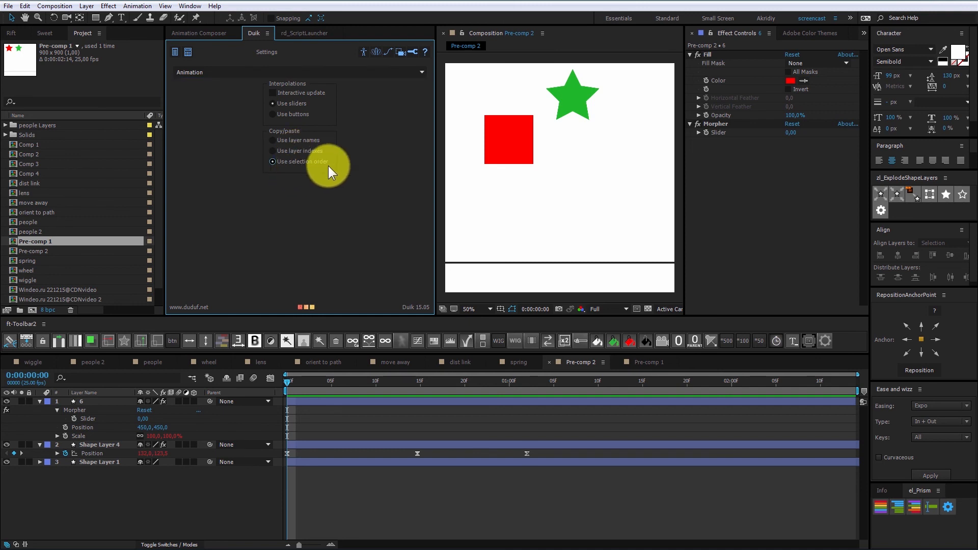
click(387, 53)
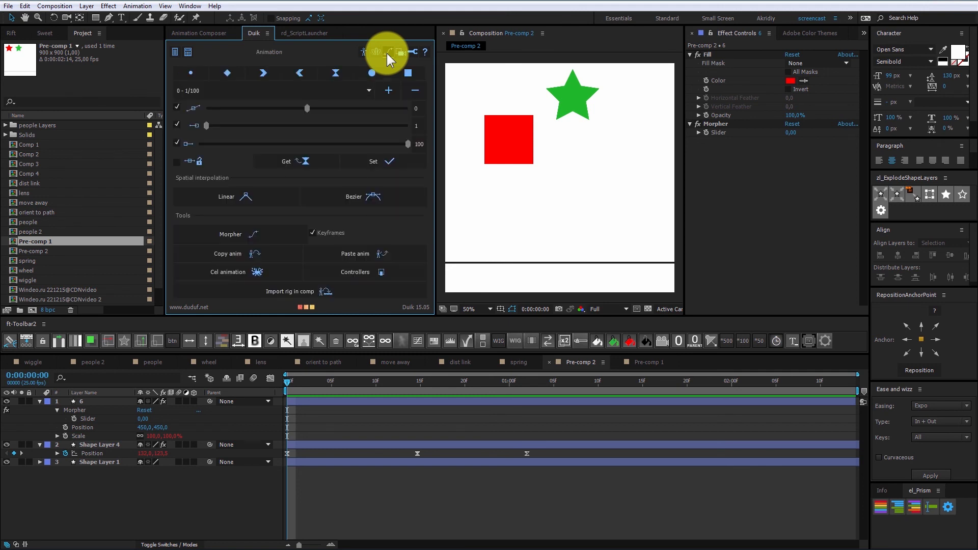
Select Pre-comp 1's layers from first to last, and paste their animation onto Pre-comp 2's layers selected in the same order
click(639, 362)
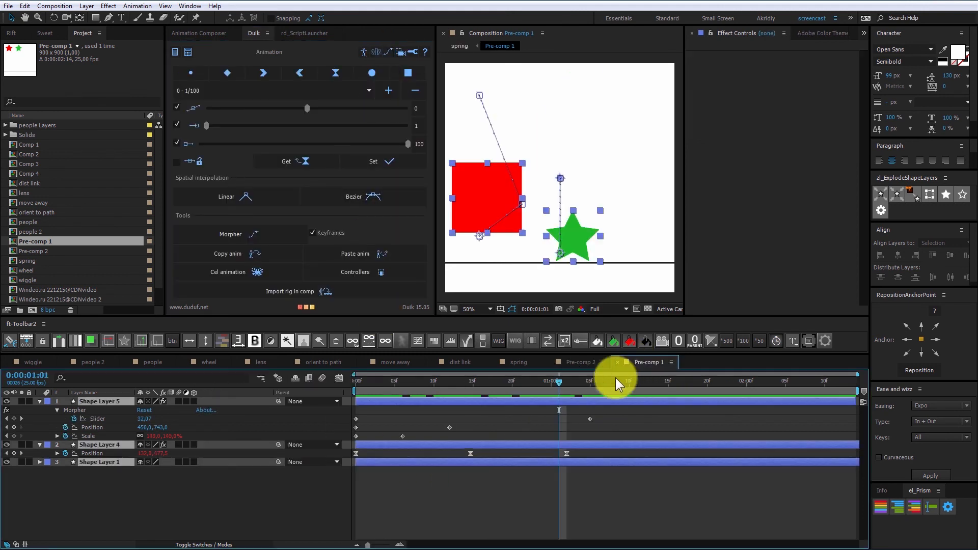
click(610, 401)
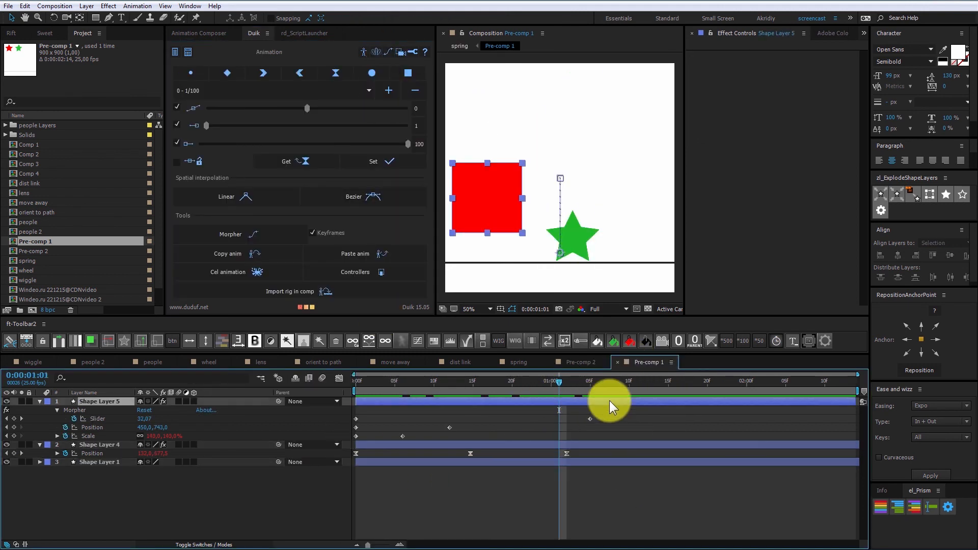
shift+click(625, 461)
click(585, 364)
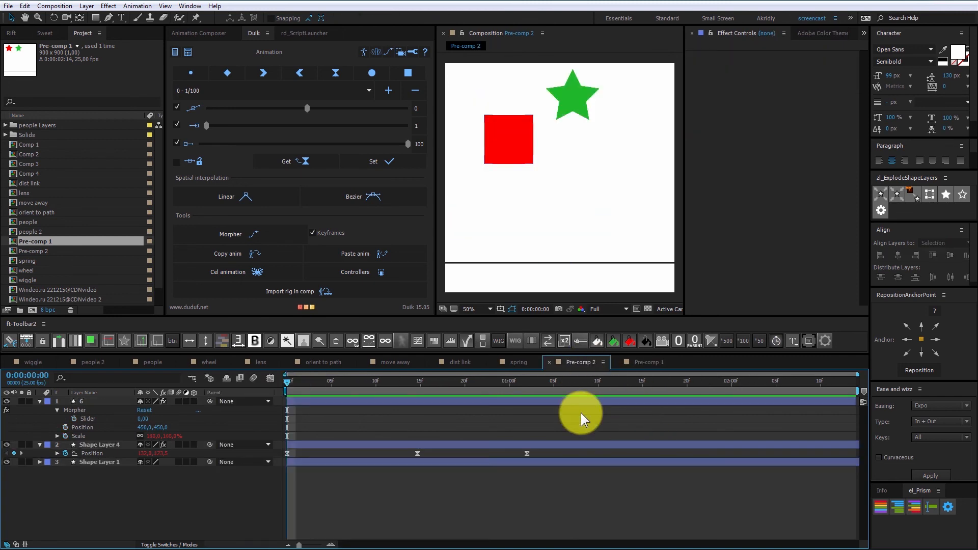
click(571, 414)
shift+click(580, 462)
click(366, 253)
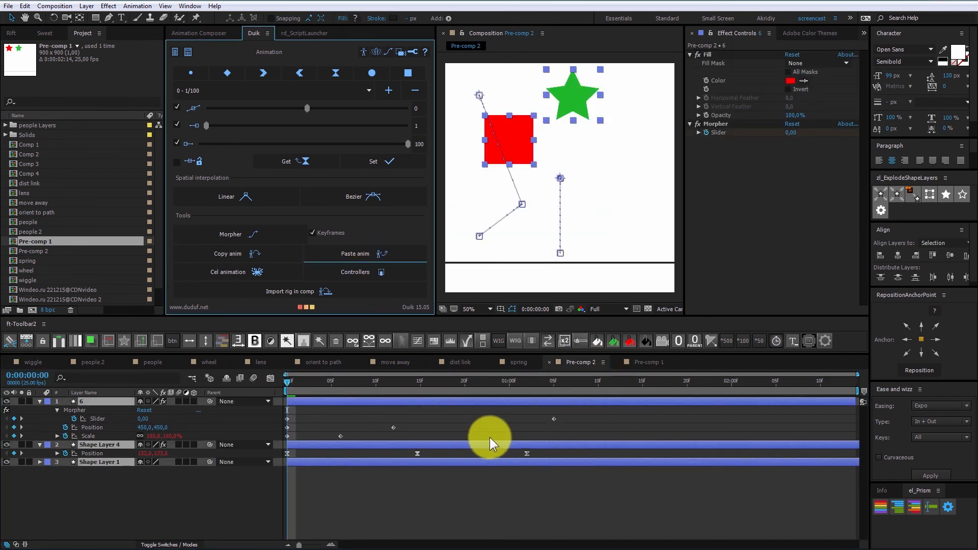
Transfer the animation of Pre-comp 1's Shape Layers 5 and 1 onto Shape Layers 1 and 4 of Pre-comp 2
click(647, 362)
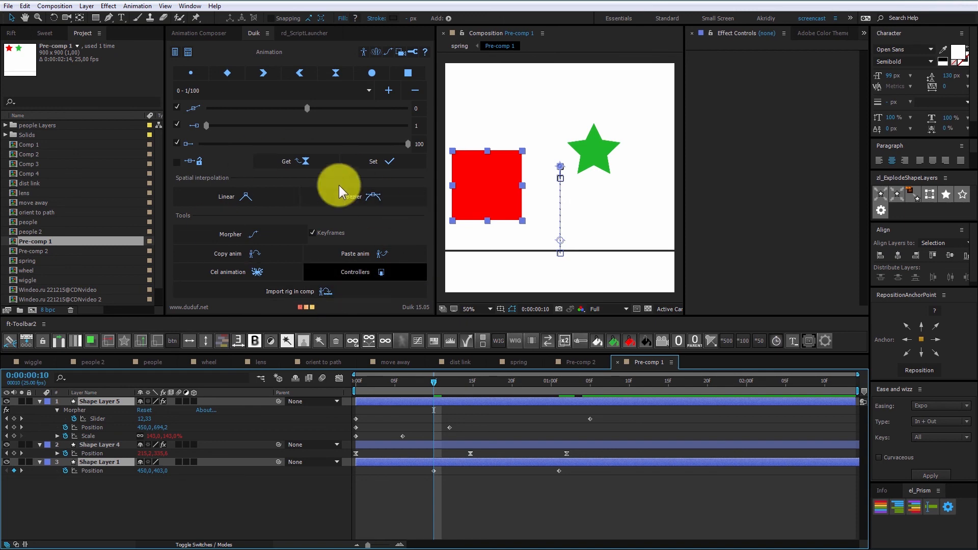
click(580, 362)
click(425, 505)
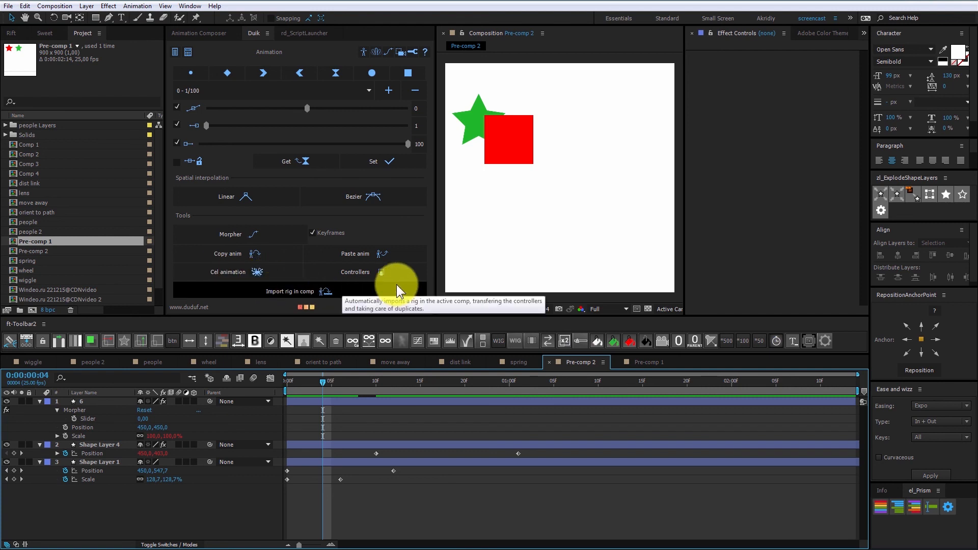
Create a new 900 × 900 px composition at 25 fps and add a new cel with Duik's Cel animation
key(ctrl+n)
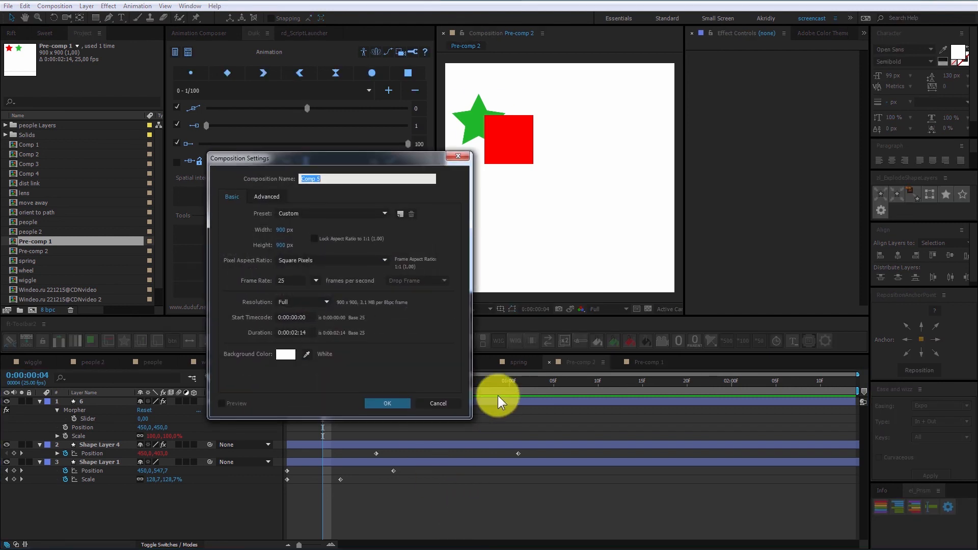
key(Return)
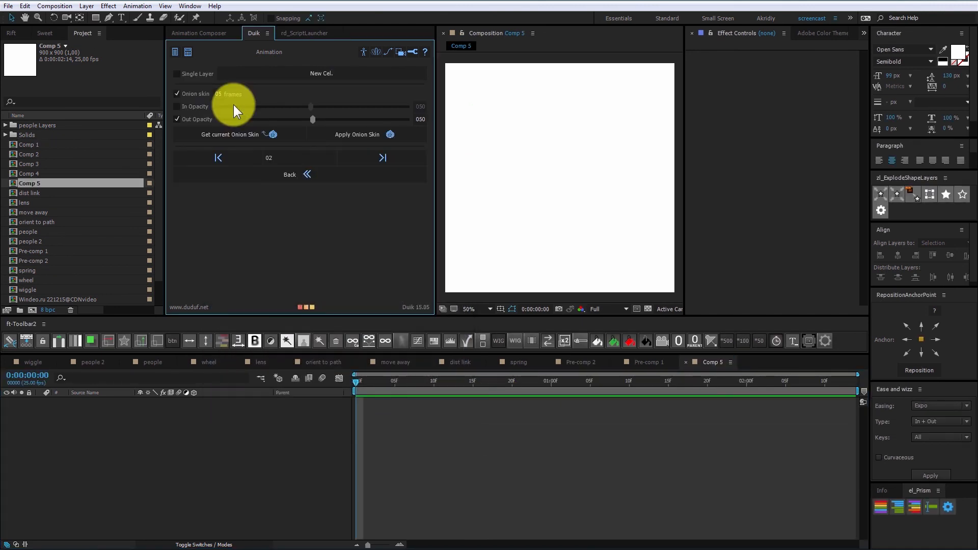
click(277, 75)
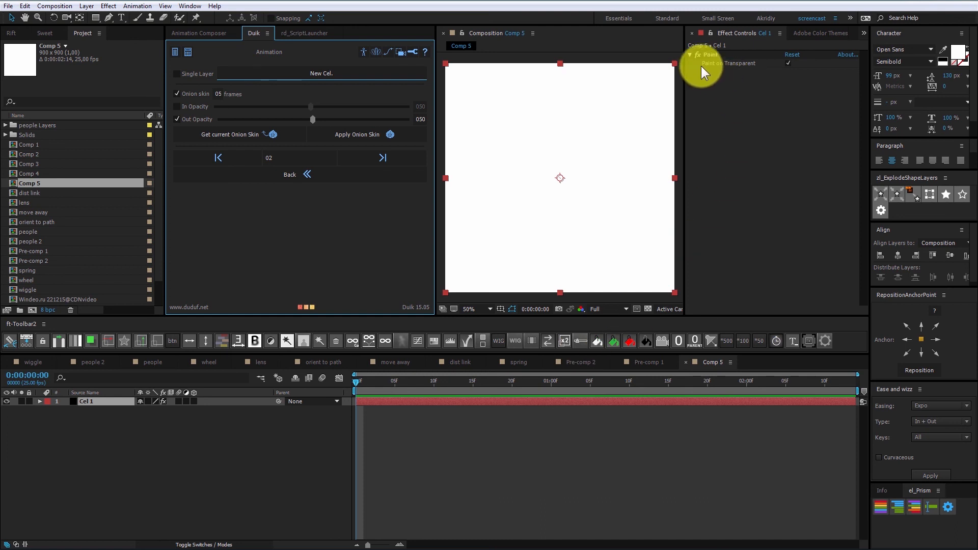
Paint a smiling face with two short eye strokes and an upturned mouth on Cel 1's first frame with the Brush
click(137, 18)
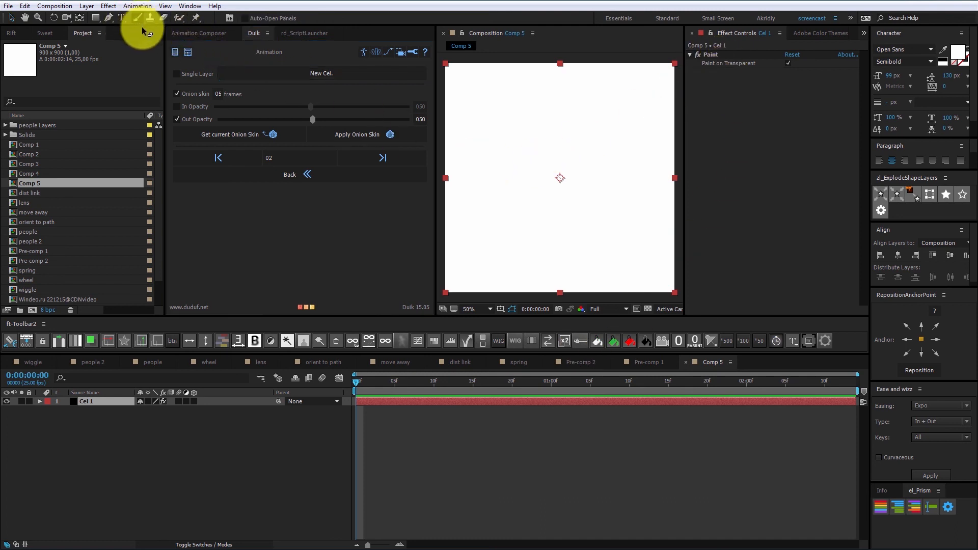
double_click(379, 401)
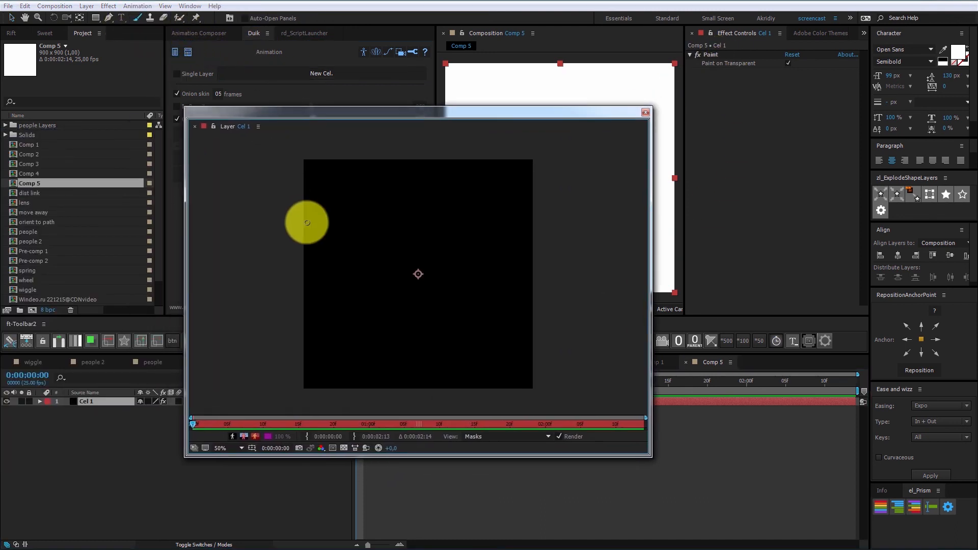
drag(367, 225, 450, 228)
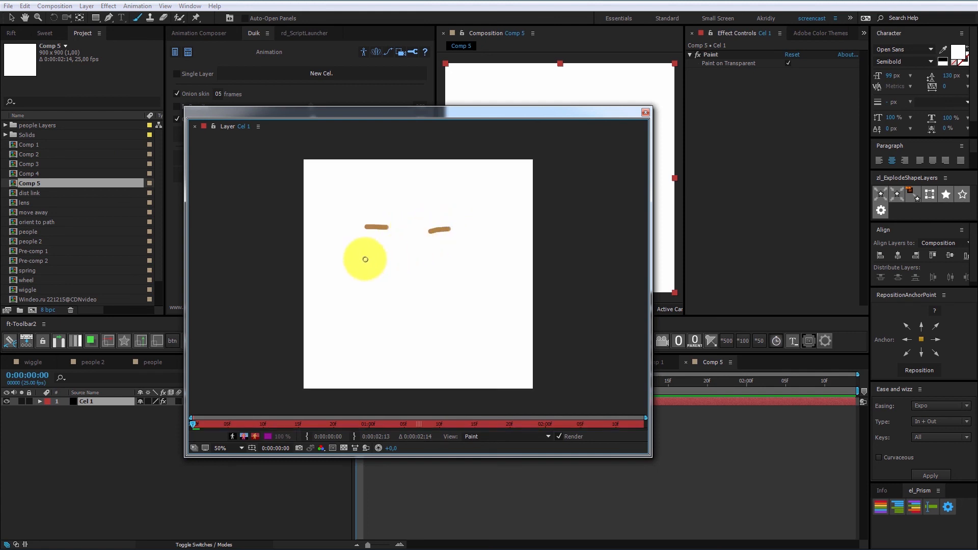
drag(342, 255, 482, 273)
drag(347, 248, 336, 269)
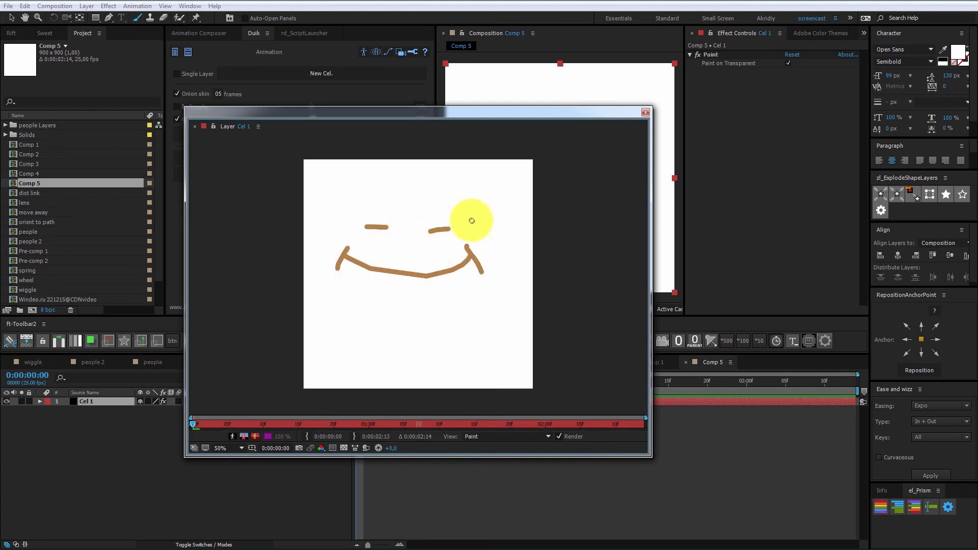
click(644, 112)
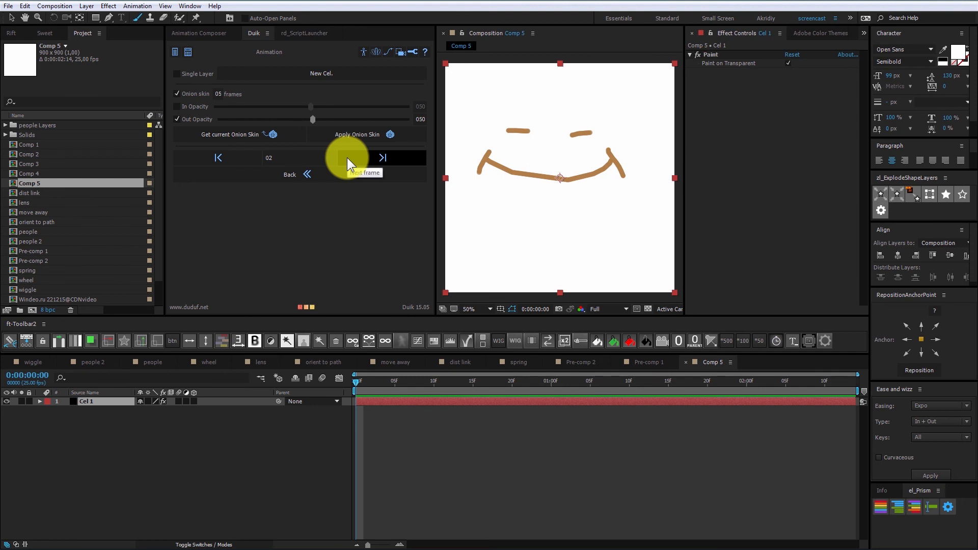
Advance two frames to frame 2 and paint the eyes and a nearly flat mouth over the onion skin
click(347, 157)
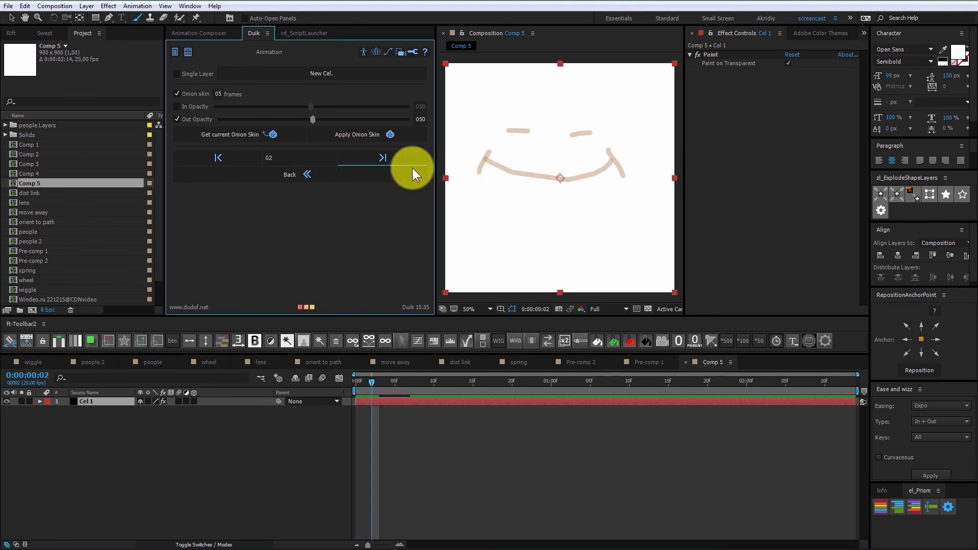
double_click(384, 399)
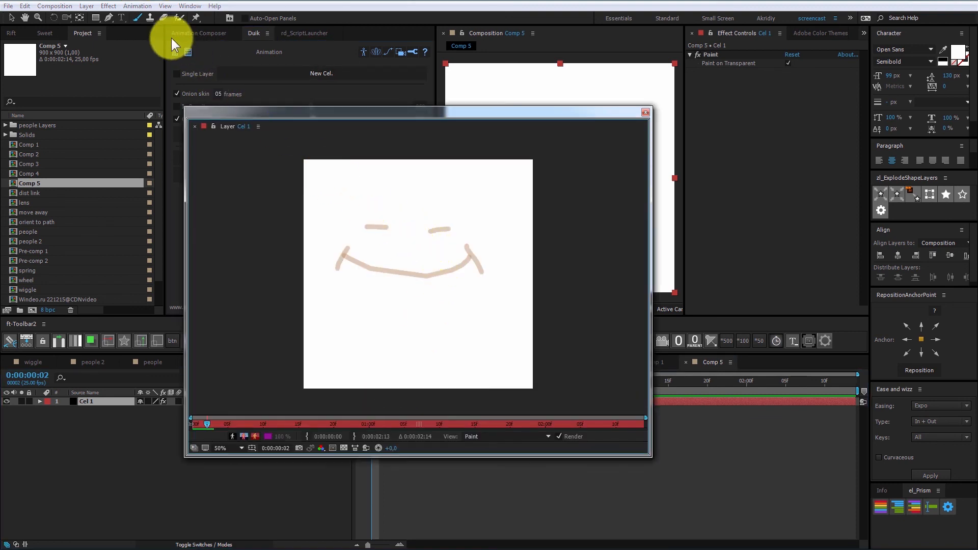
drag(366, 229, 444, 231)
drag(351, 262, 468, 268)
drag(467, 264, 467, 270)
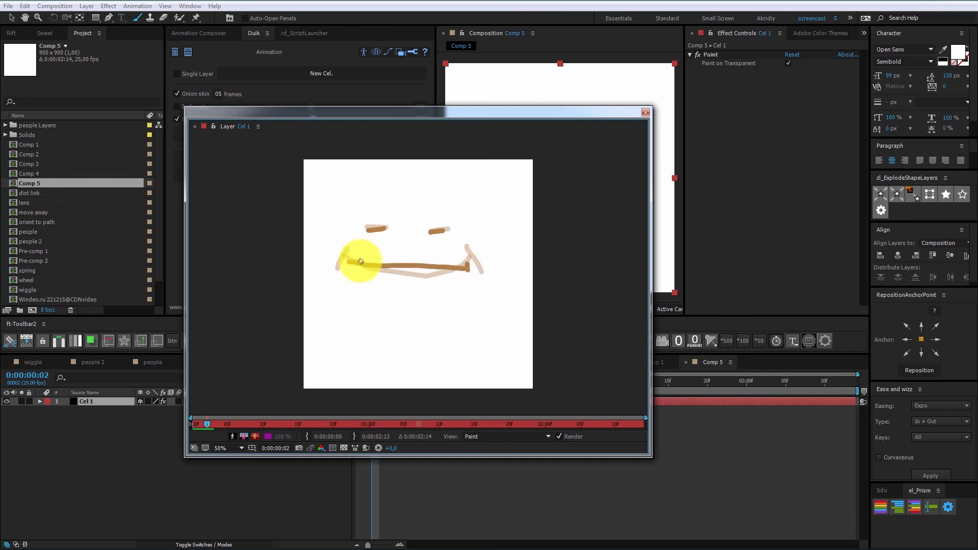
drag(350, 257, 349, 268)
key(ctrl+w)
Advance to frame 4 and paint the eyes and a slightly arched mouth over the onion skin
click(372, 154)
double_click(408, 400)
drag(368, 229, 443, 230)
drag(355, 263, 466, 266)
drag(466, 262, 463, 273)
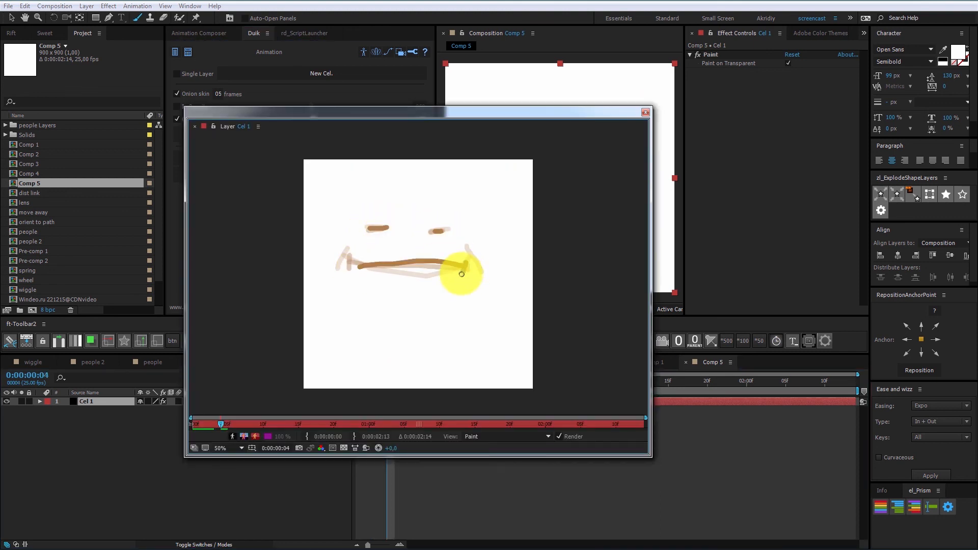
key(ctrl+w)
Advance to frame 6 and paint the eyes and a downturned frown with short strokes at both mouth corners
click(377, 157)
double_click(408, 400)
drag(371, 229, 386, 228)
drag(430, 230, 443, 231)
mouse_move(360, 274)
mouse_down()
mouse_move(386, 262)
mouse_move(457, 274)
mouse_up()
drag(463, 268, 455, 280)
drag(354, 269, 364, 283)
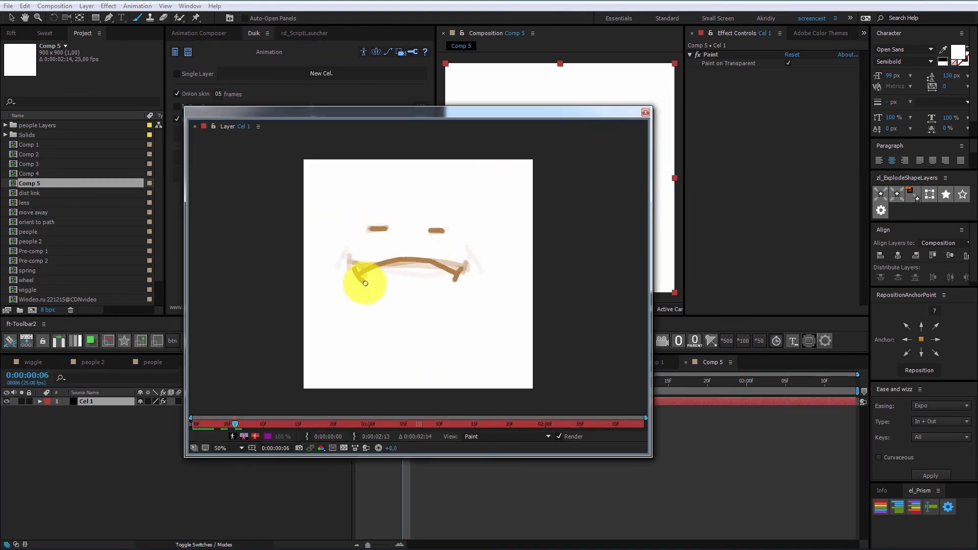
click(645, 113)
Play back the painted face animation from the first frame
click(433, 401)
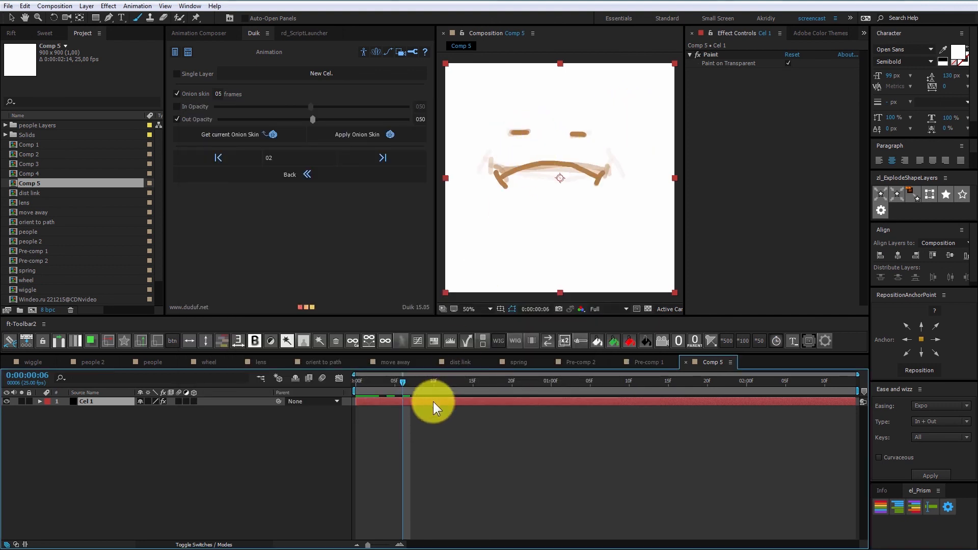
click(136, 17)
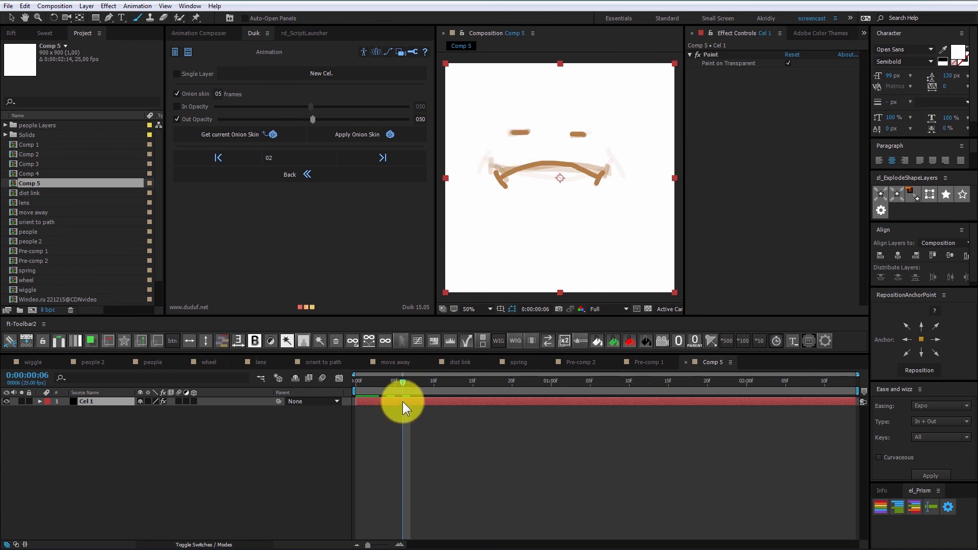
drag(402, 384, 354, 389)
key(space)
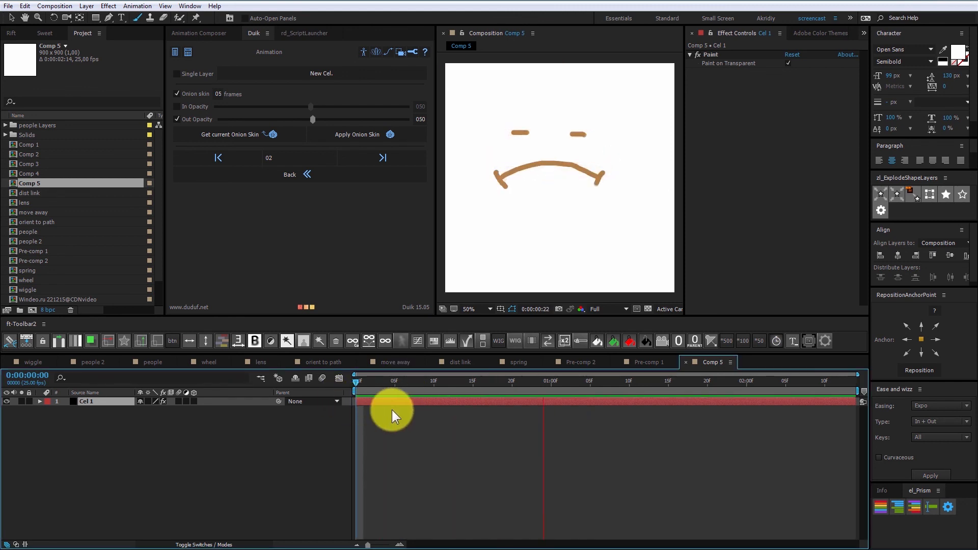
key(space)
Set the frame step to 05 and replace a trial 35-frame onion skin with Cel 1's current onion skin settings
click(255, 139)
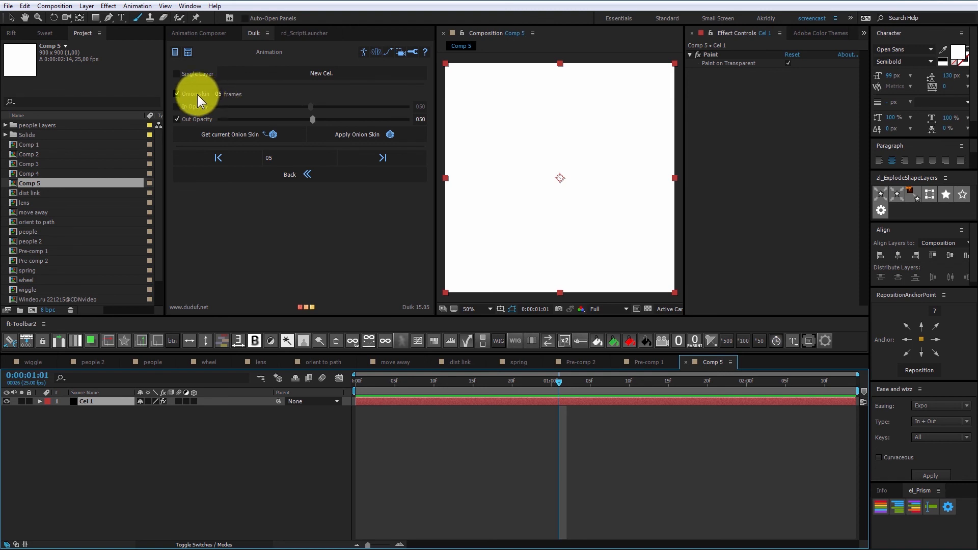
click(220, 94)
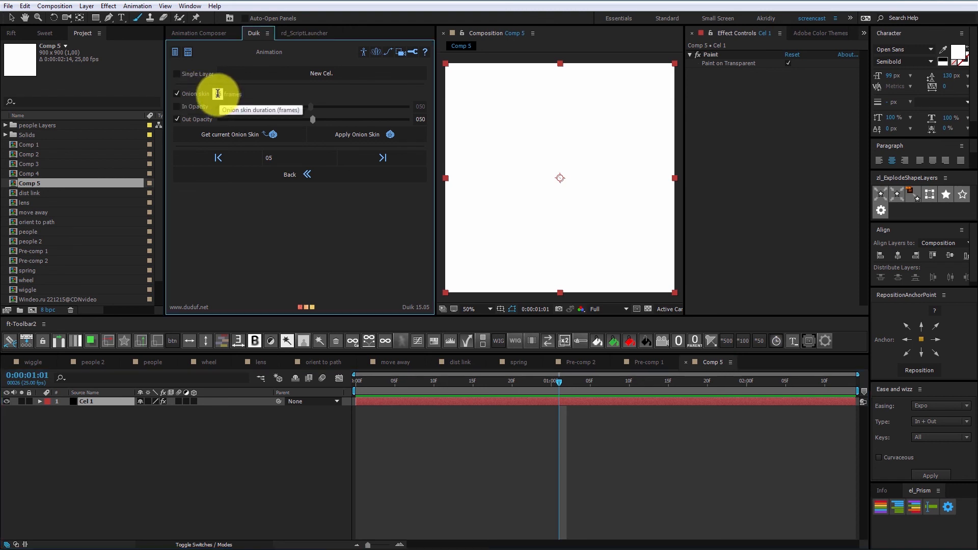
click(393, 445)
click(393, 401)
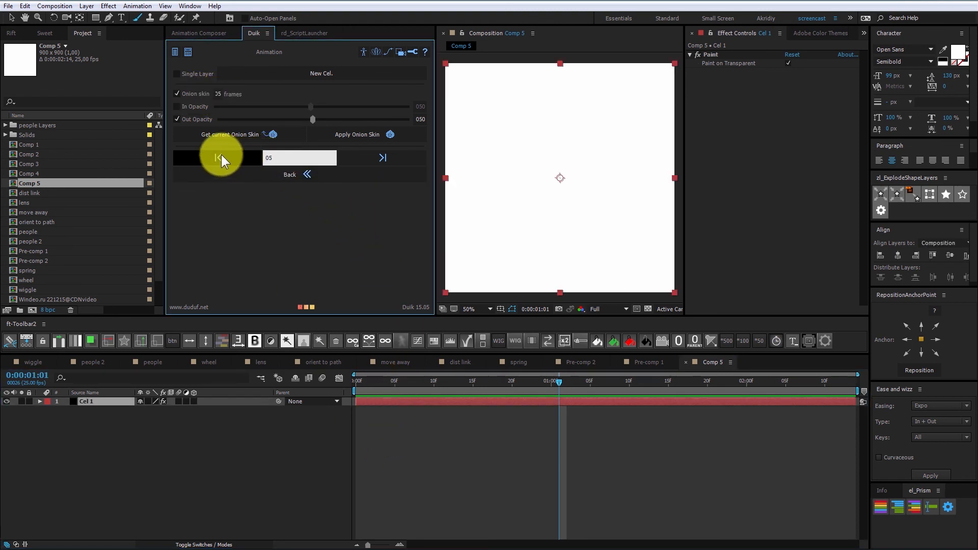
click(239, 136)
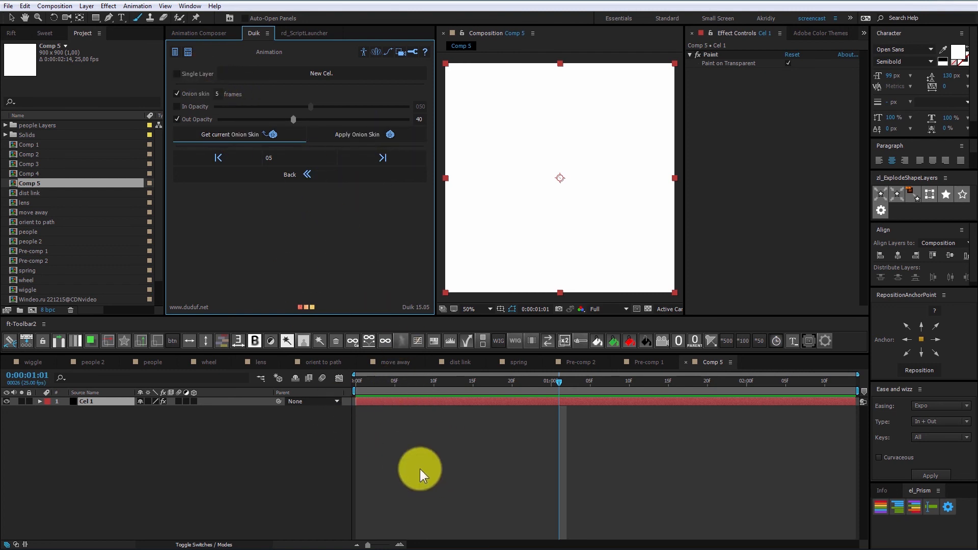
Replace the painted cel layer with a new cel created with the Single Layer option enabled, and go to frame 1
click(420, 469)
click(395, 401)
key(Delete)
click(187, 73)
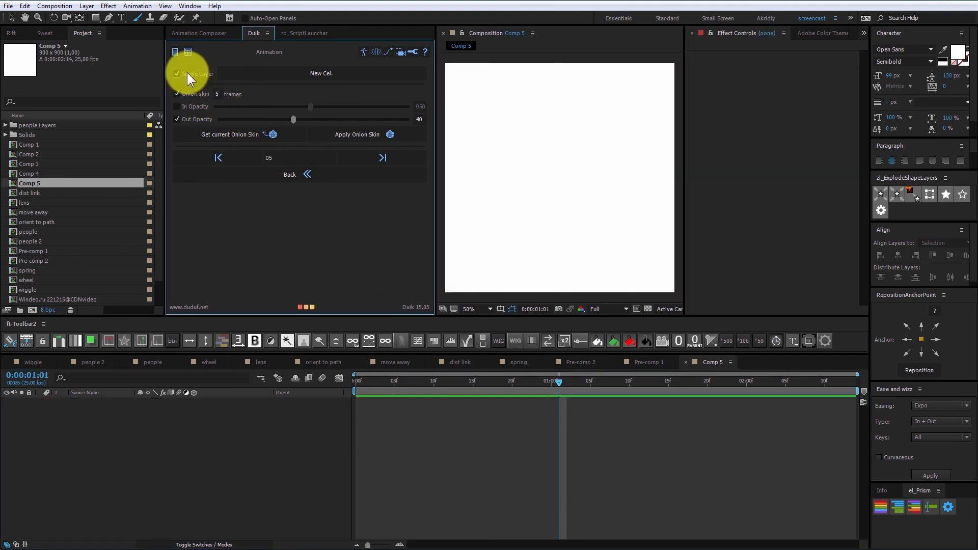
click(312, 73)
mouse_move(400, 385)
mouse_down()
mouse_move(355, 398)
mouse_move(442, 391)
mouse_move(367, 391)
mouse_up()
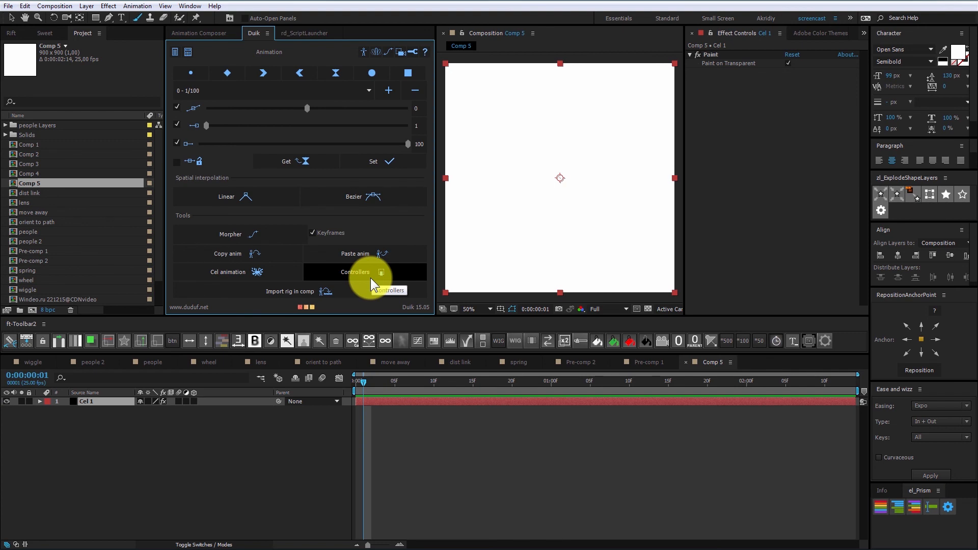
Delete the new cel layer from Comp 5
click(371, 277)
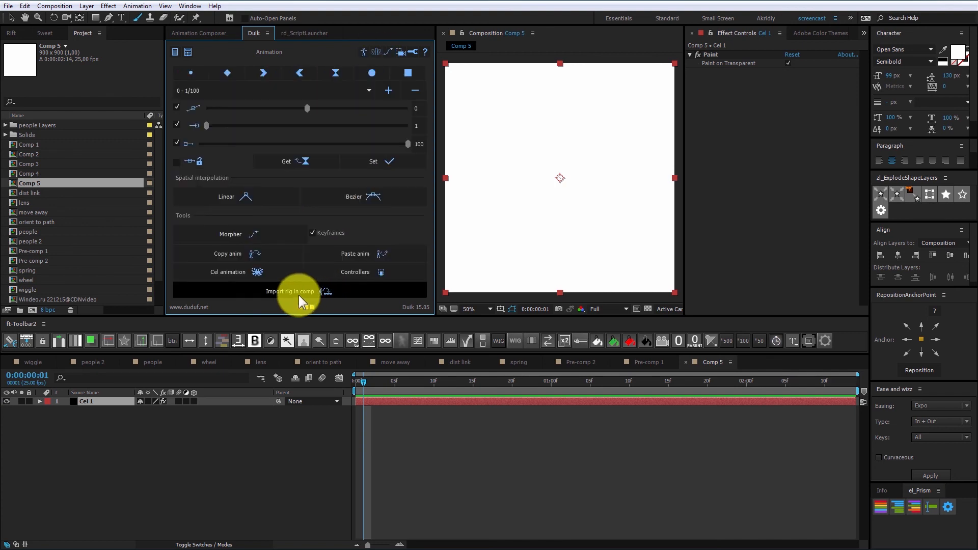
click(649, 364)
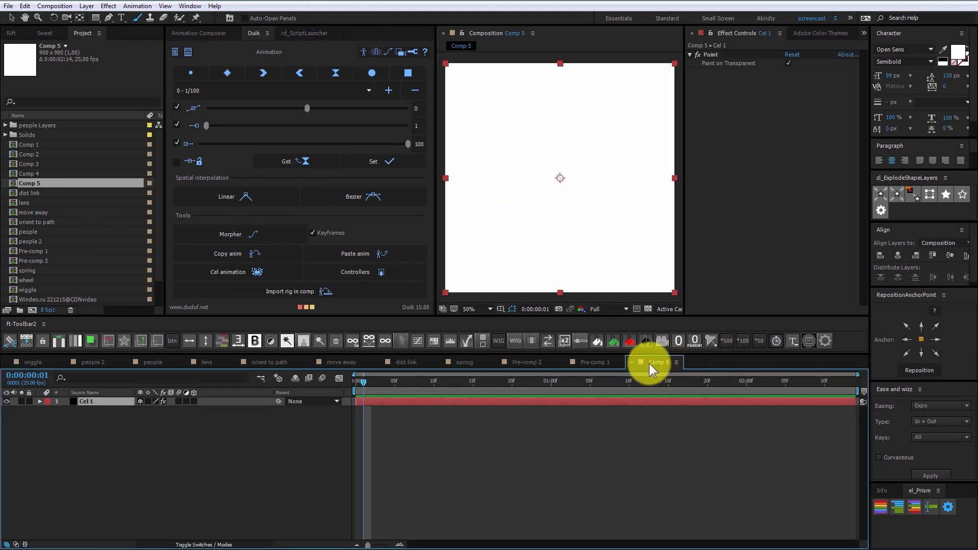
key(Delete)
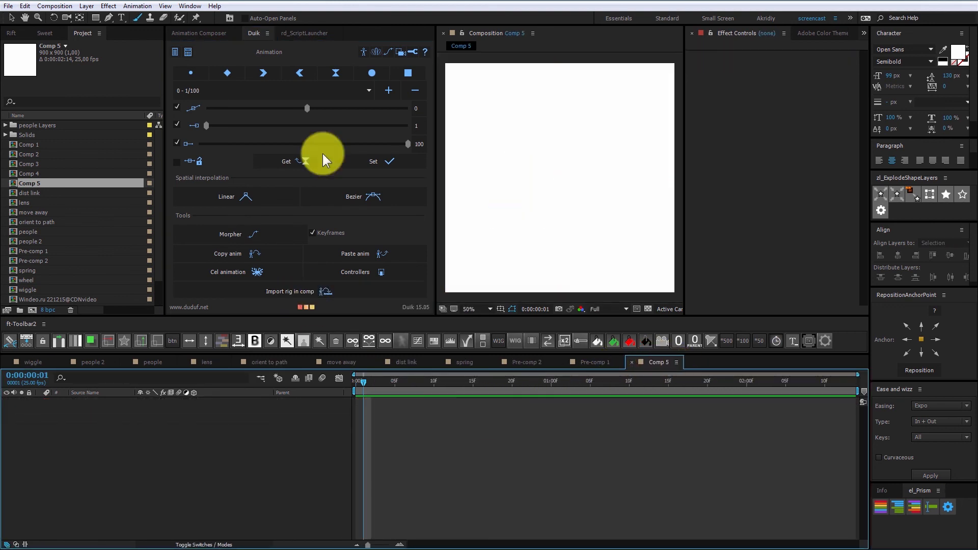
Draw a green stick figure from an ellipse head and rectangular torso, outstretched arms and two legs
click(98, 18)
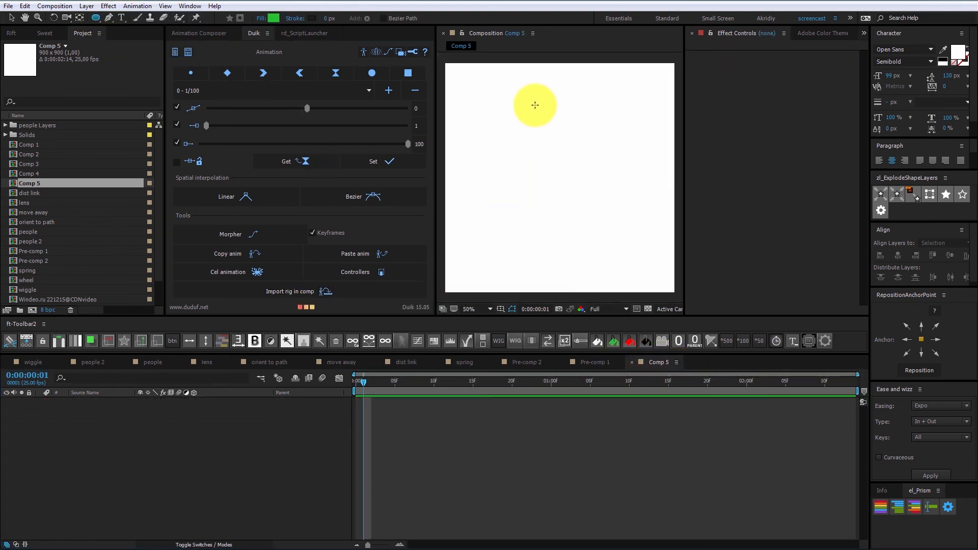
drag(535, 106, 565, 140)
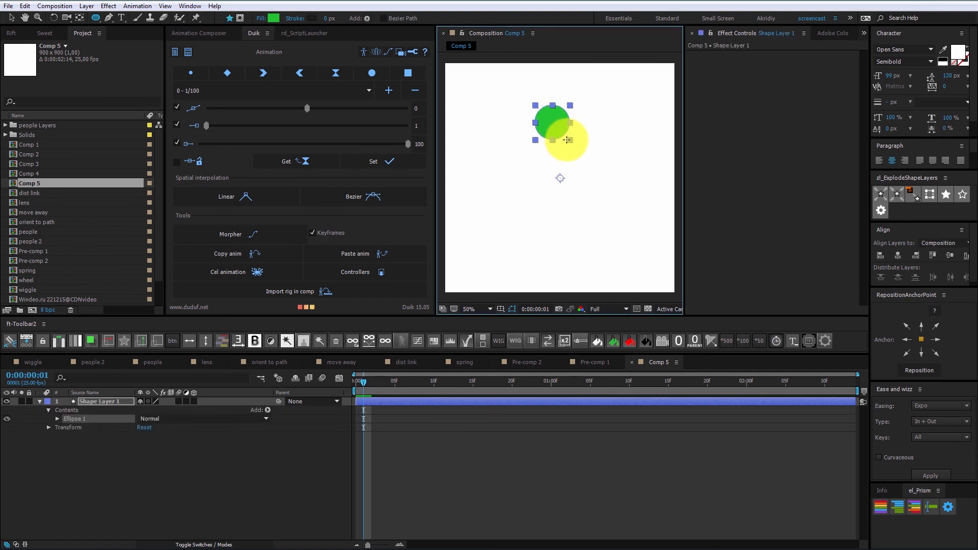
mouse_move(96, 18)
mouse_down()
mouse_move(124, 39)
mouse_move(133, 29)
mouse_up()
mouse_move(563, 128)
mouse_down()
mouse_move(546, 202)
mouse_move(626, 149)
mouse_up()
drag(469, 141, 553, 148)
drag(543, 204, 551, 282)
mouse_move(558, 204)
mouse_down()
mouse_move(574, 234)
mouse_move(566, 281)
mouse_move(579, 283)
mouse_up()
key(v)
double_click(562, 254)
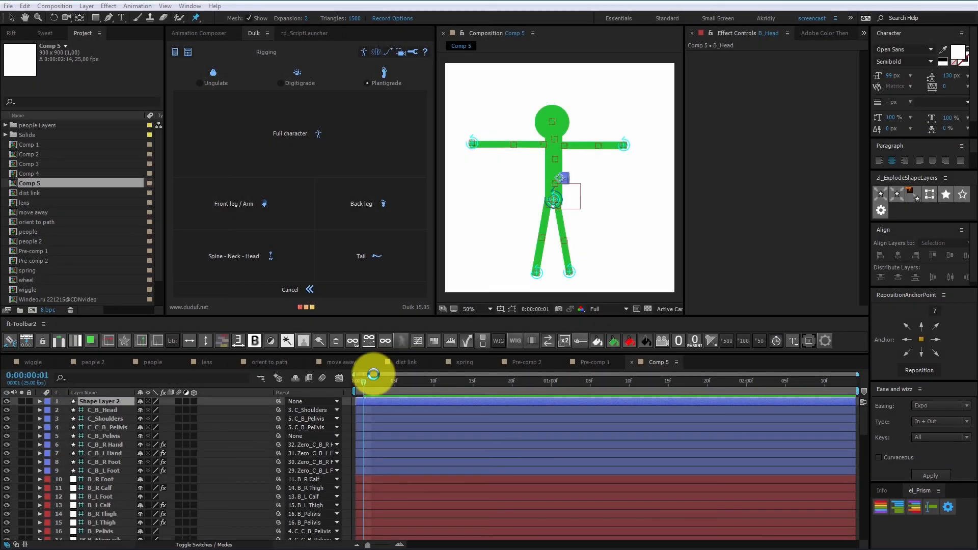
Pose the rigged figure by moving its C_Shoulders controller down and towards the bent arm
click(391, 410)
click(348, 422)
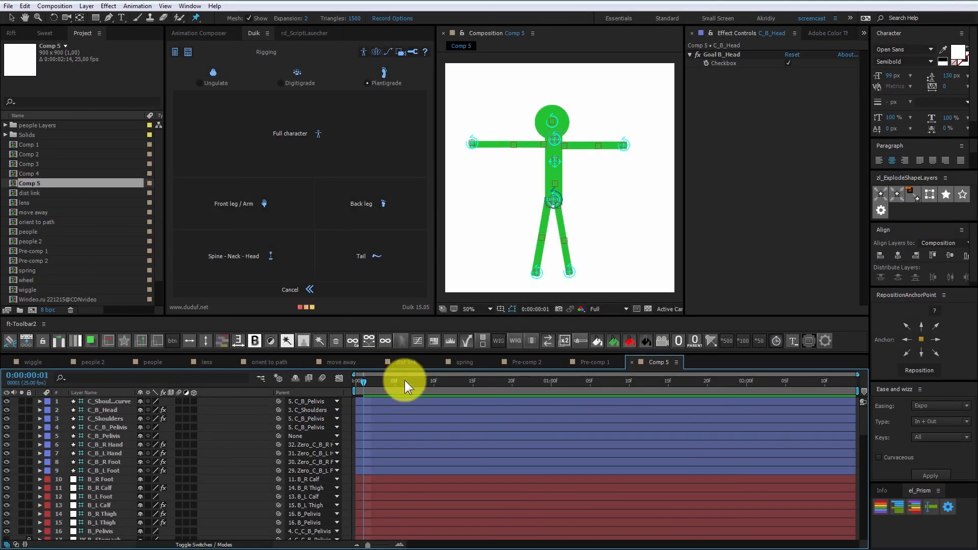
key(v)
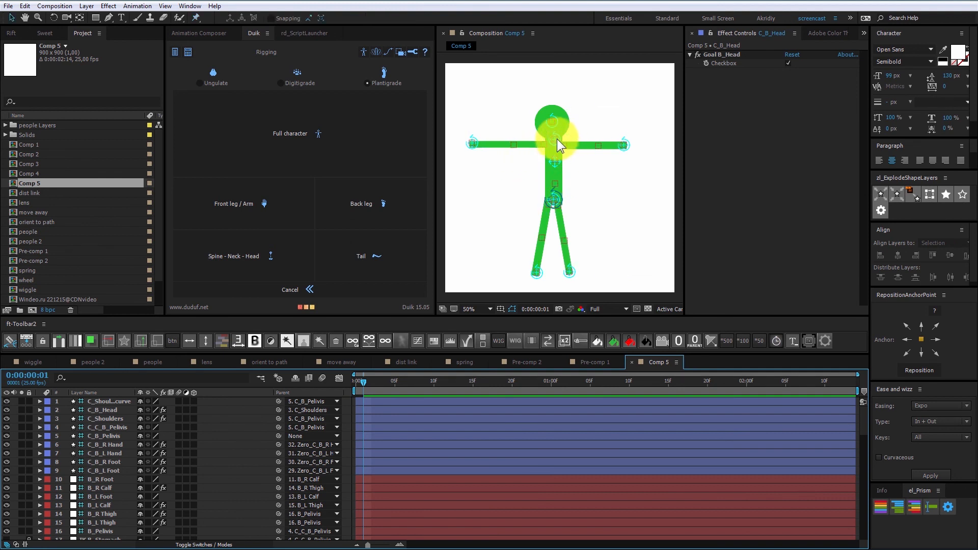
mouse_move(557, 139)
mouse_down()
mouse_move(543, 158)
mouse_move(576, 156)
mouse_move(525, 153)
mouse_move(572, 153)
mouse_move(530, 171)
mouse_move(576, 174)
mouse_move(520, 158)
mouse_move(534, 157)
mouse_up()
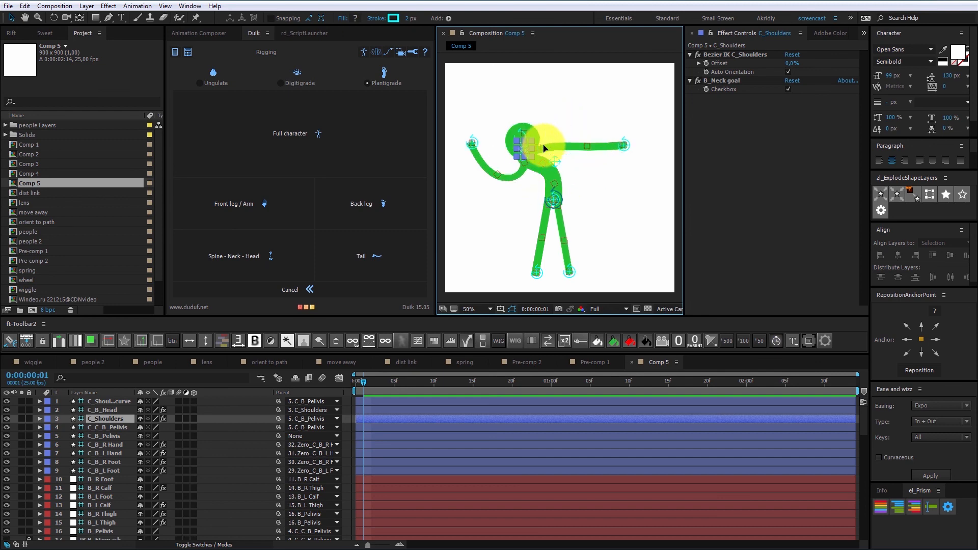
Rename the composition containing the rigged figure as Antoshka
click(653, 365)
key(ctrl+k)
text(Anto)
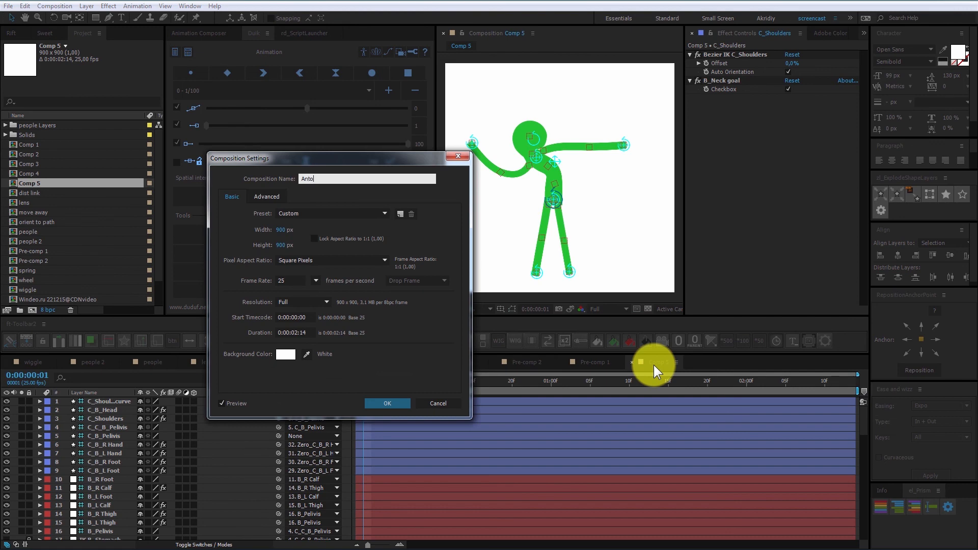
text(shka)
key(Return)
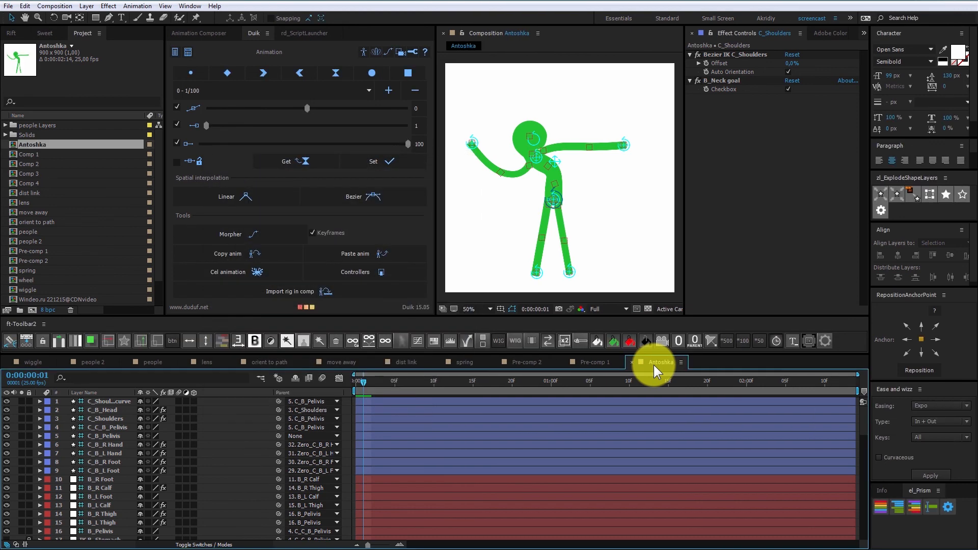
Create a new empty composition and import the Antoshka rig into it as an instance named Ivashka
key(Return)
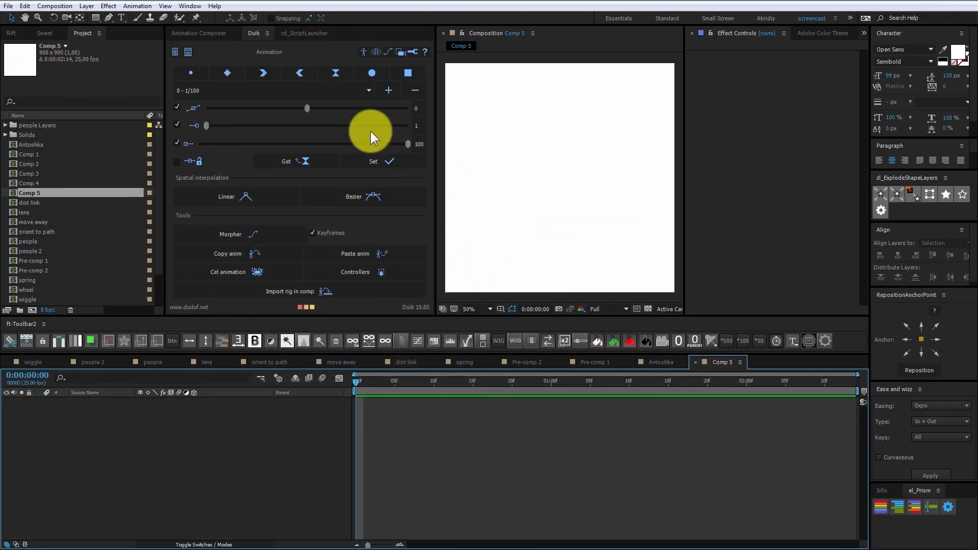
click(309, 292)
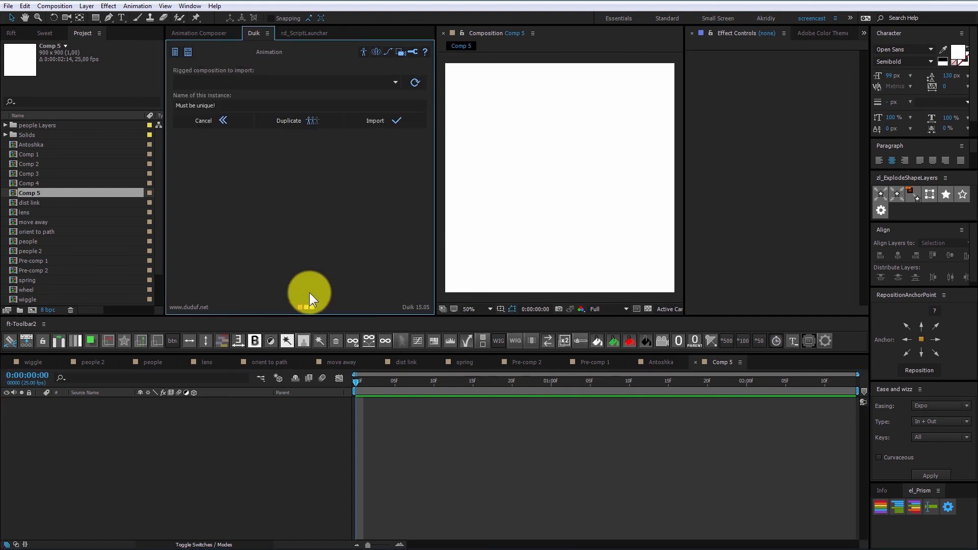
click(256, 82)
click(215, 95)
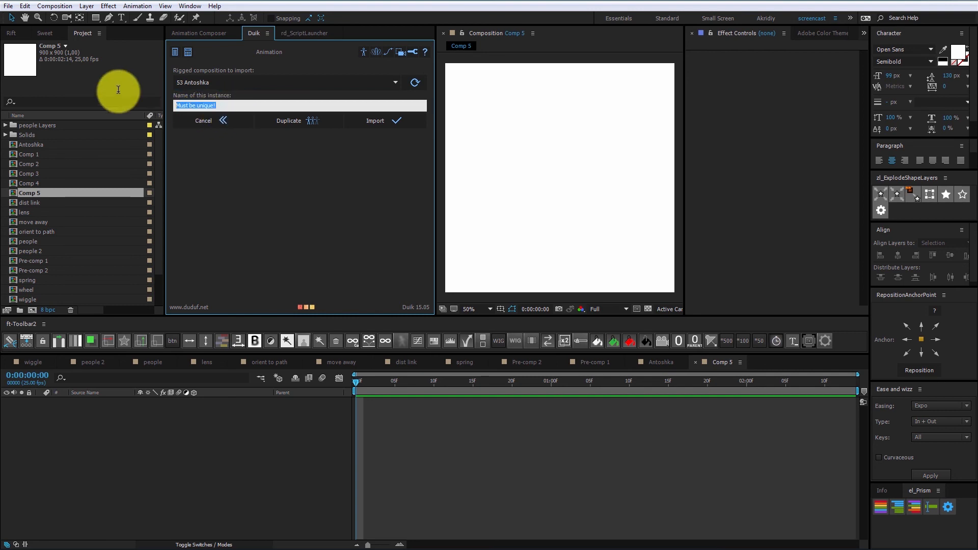
text(Ivashka)
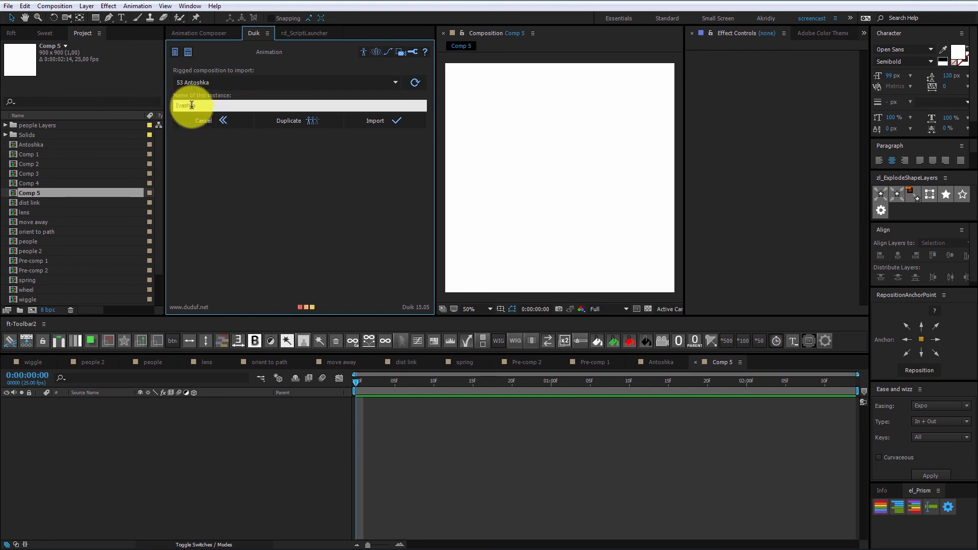
click(401, 124)
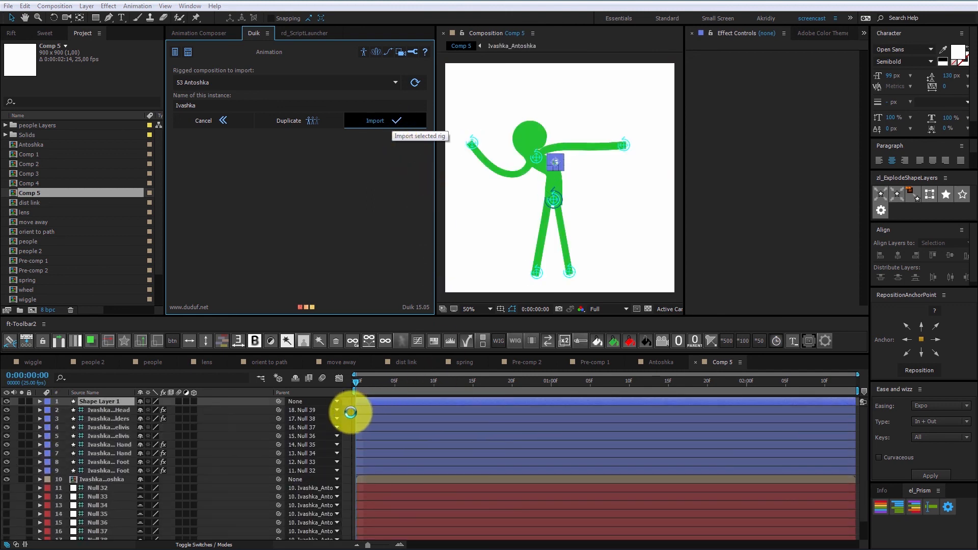
Open the True Comp Duplicator script from rd_ScriptLauncher to view its duplication options, and close it without duplicating anything
click(351, 411)
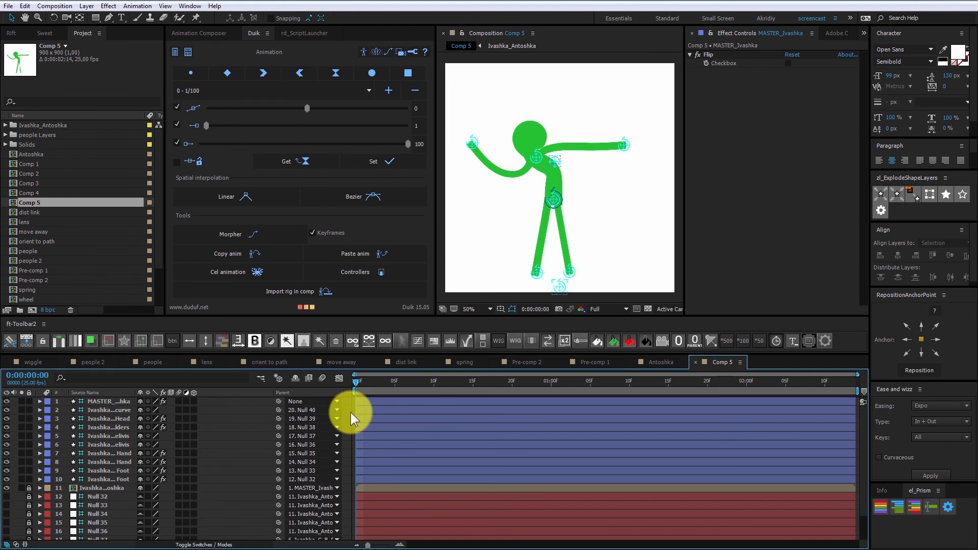
click(377, 401)
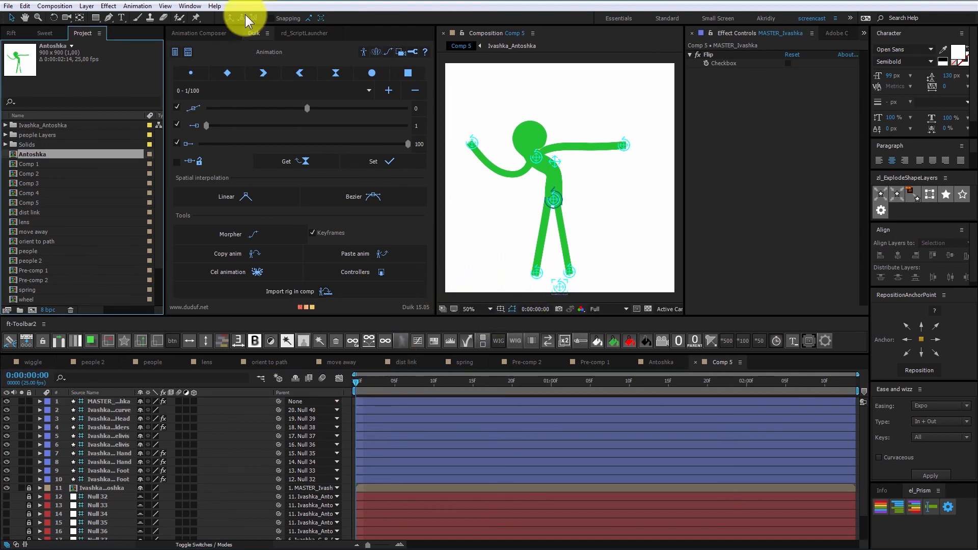
click(294, 32)
double_click(200, 148)
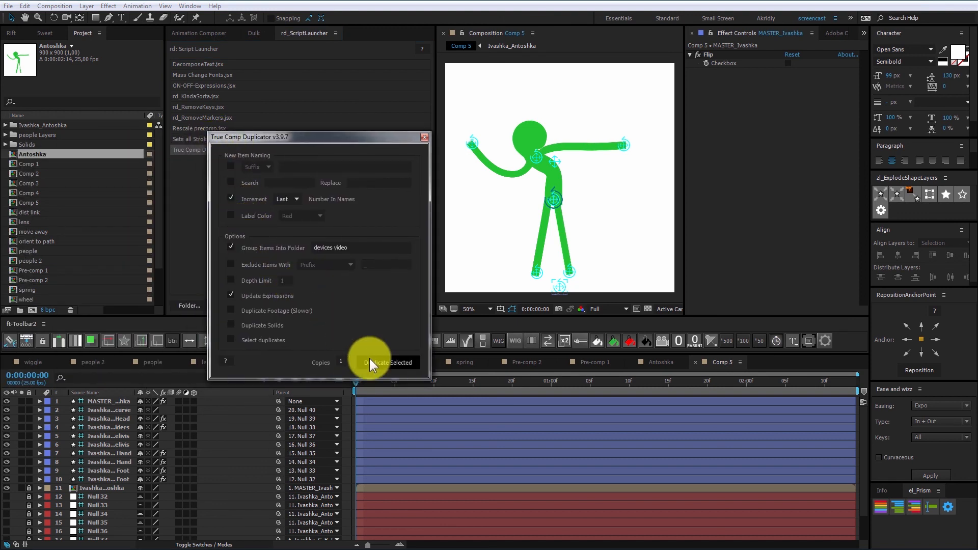
click(425, 137)
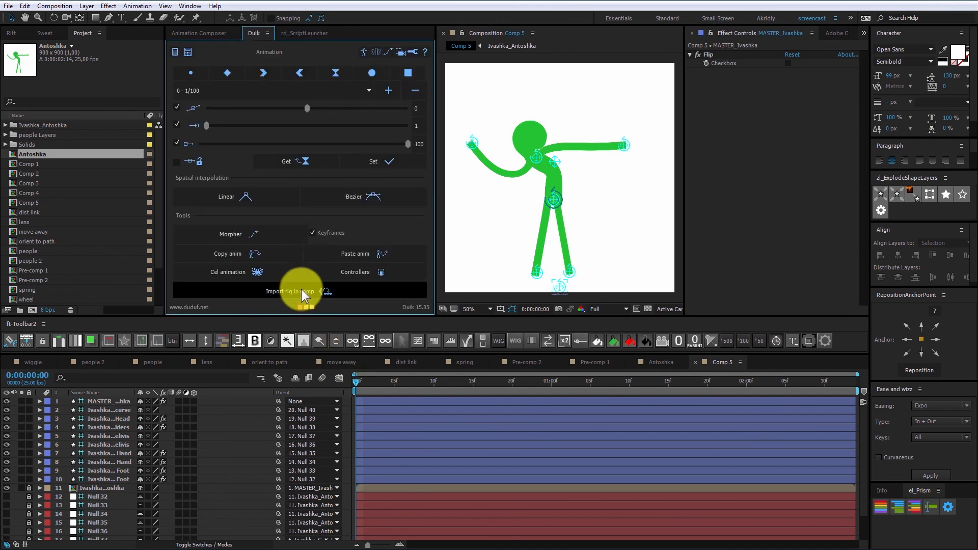
Duplicate the rigged Antoshka composition with Duik's rig import tool, using Ivashka as the instance name
click(307, 288)
click(220, 82)
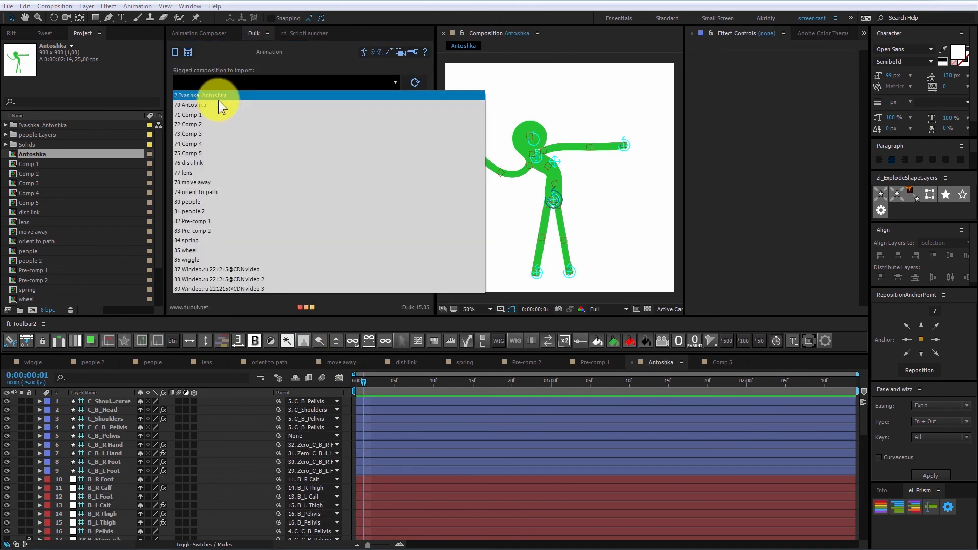
click(218, 99)
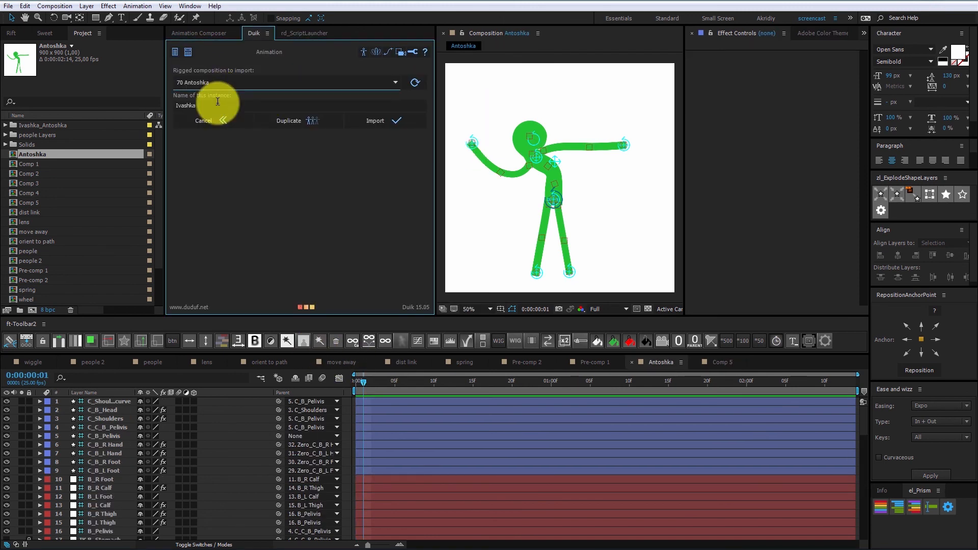
click(277, 121)
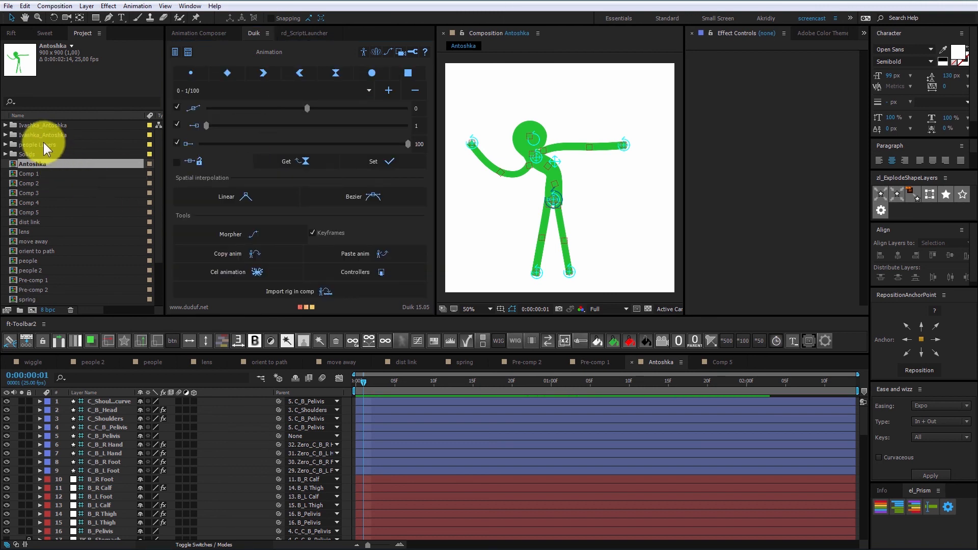
Expand the second Ivashka_Antoshka folder in the project and open the duplicated composition inside it
click(5, 134)
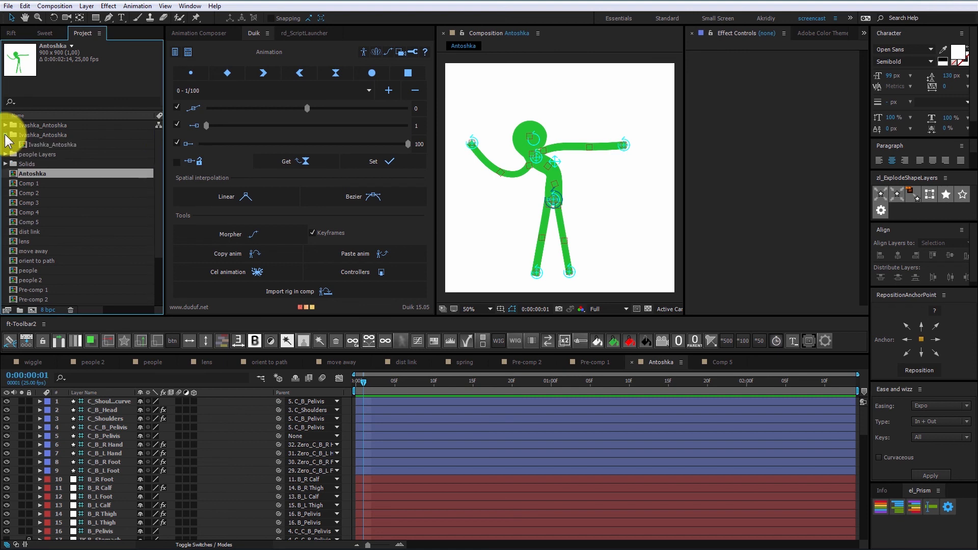
click(29, 144)
double_click(30, 144)
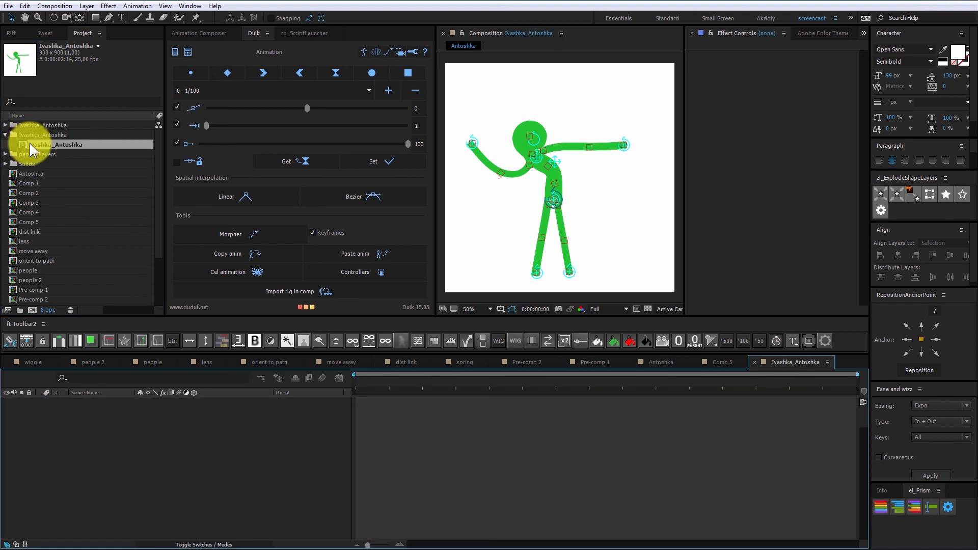